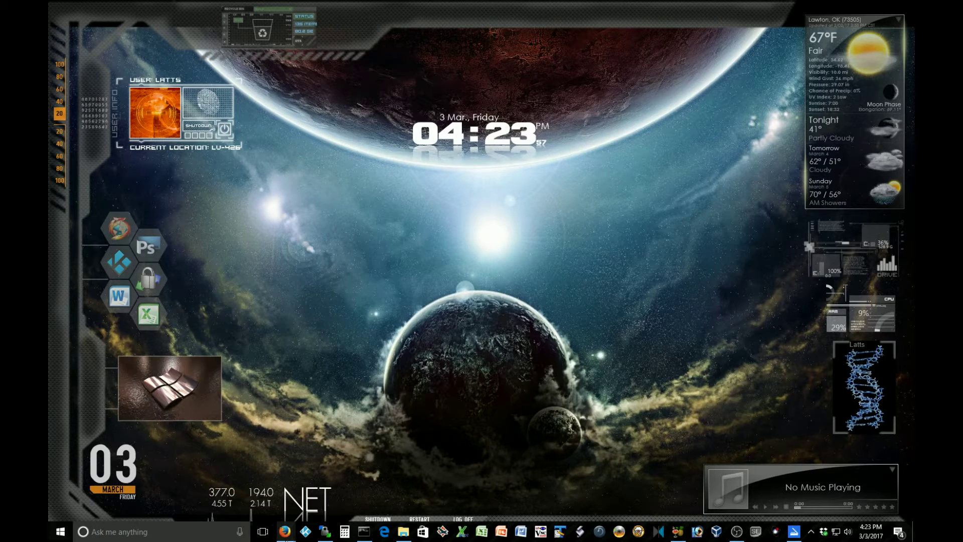
# - Switch to Firefox, look over the kodi.tv home page and open the Kodi community forum
pyautogui.moveTo(284, 530)
pyautogui.click(300, 494)
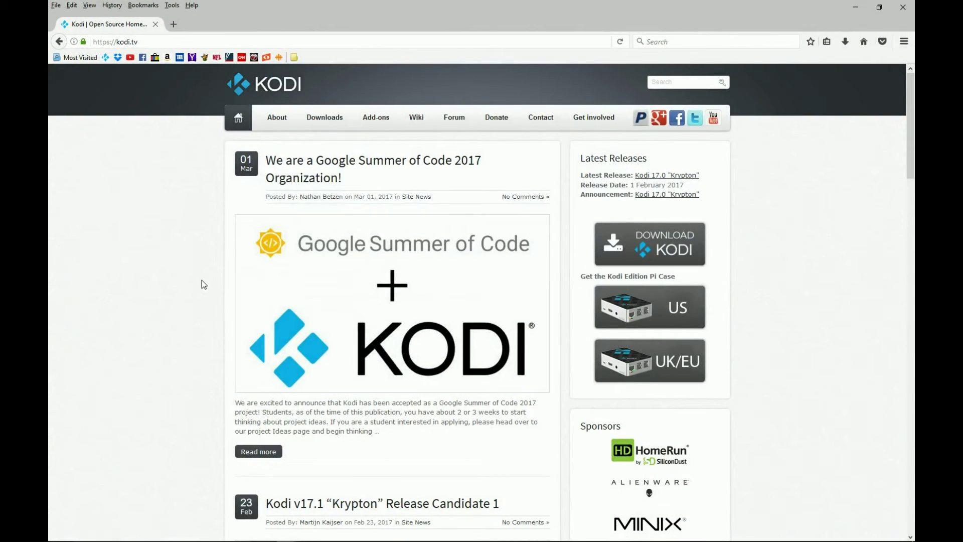
pyautogui.scroll(-7, 200, 279)
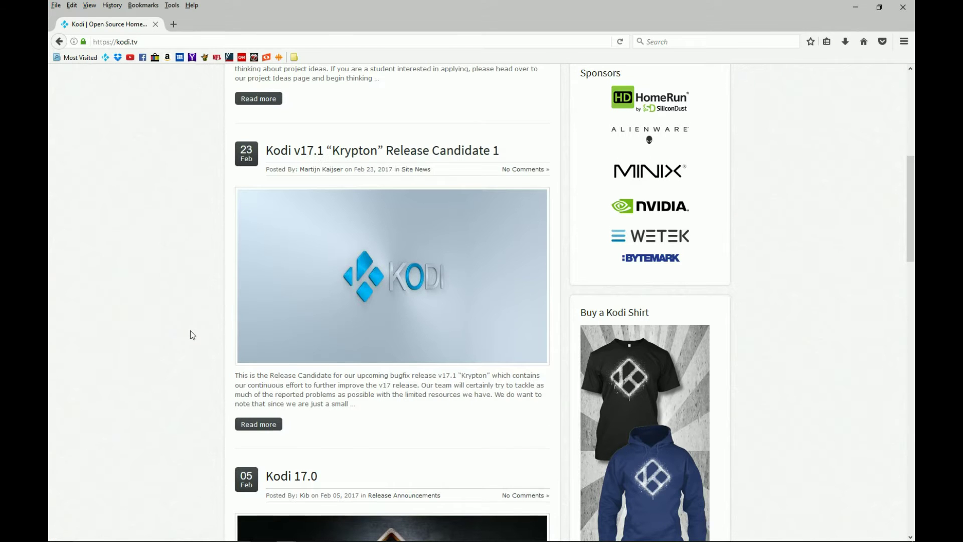
pyautogui.scroll(-1, 189, 331)
pyautogui.scroll(6, 184, 335)
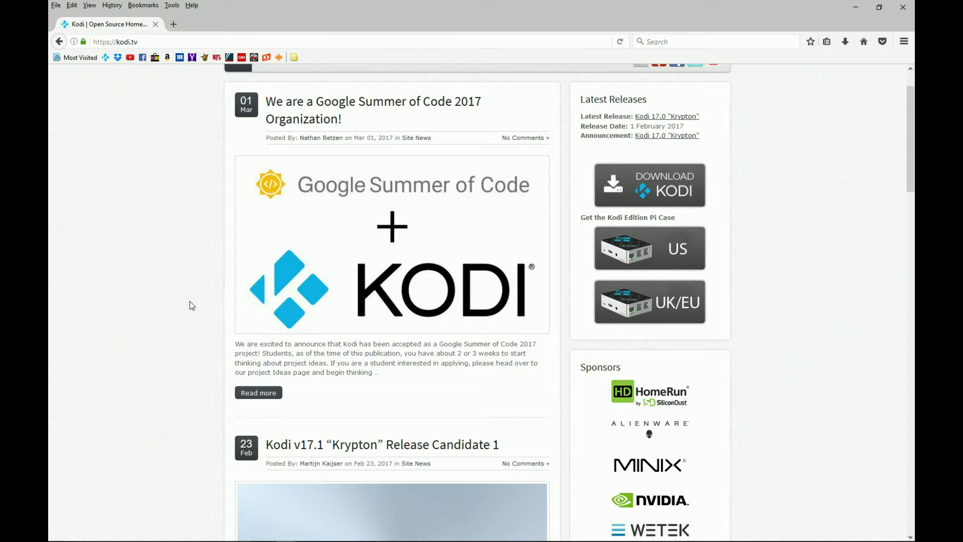
pyautogui.scroll(1, 200, 274)
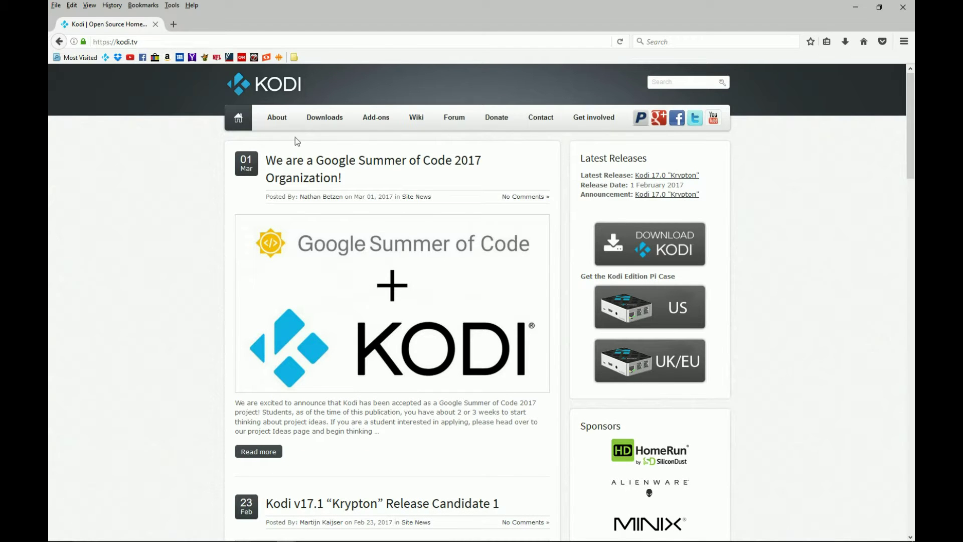
pyautogui.click(455, 119)
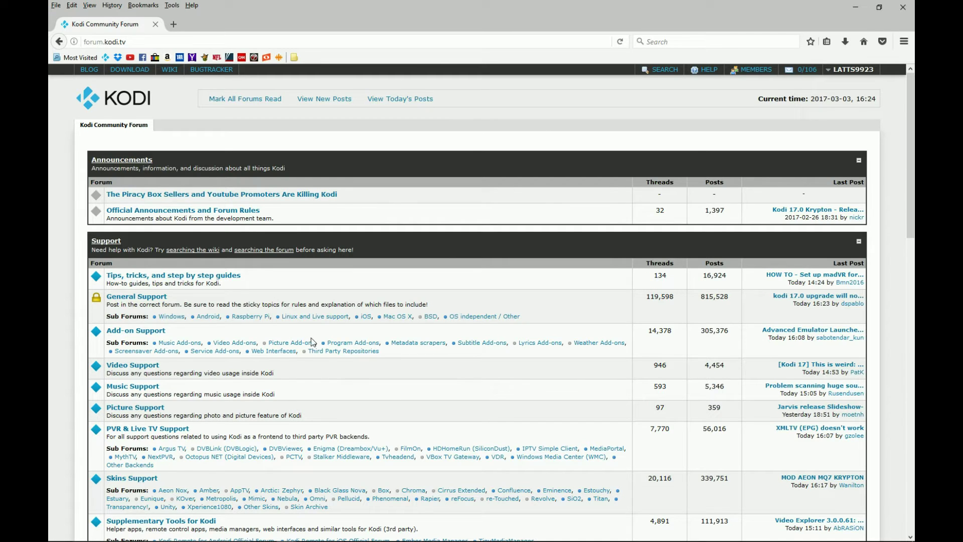
# - Open the MOD AEON MQ7 KRYPTON thread in the Aeon MQ subforum of the Skin Archive
pyautogui.scroll(-5, 312, 341)
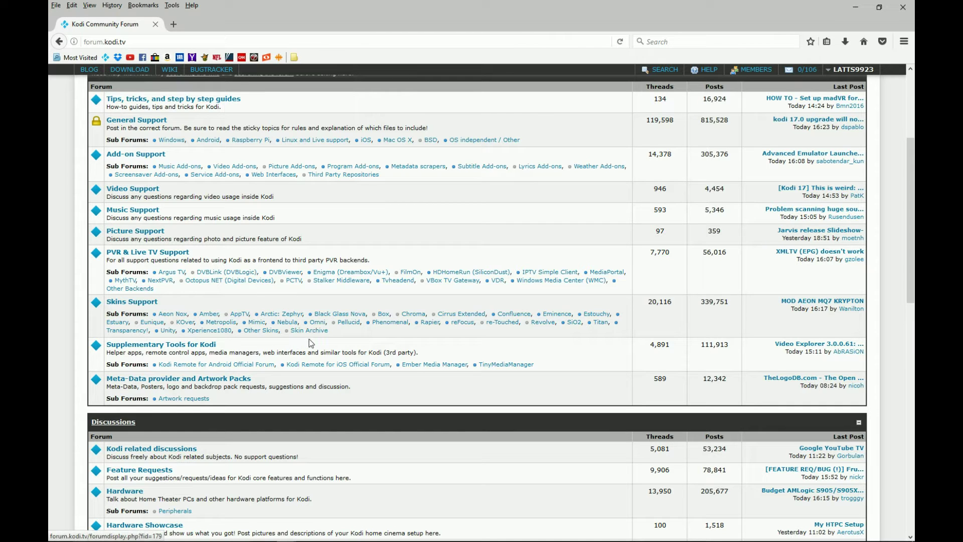
pyautogui.scroll(6, 312, 335)
pyautogui.scroll(-4, 304, 396)
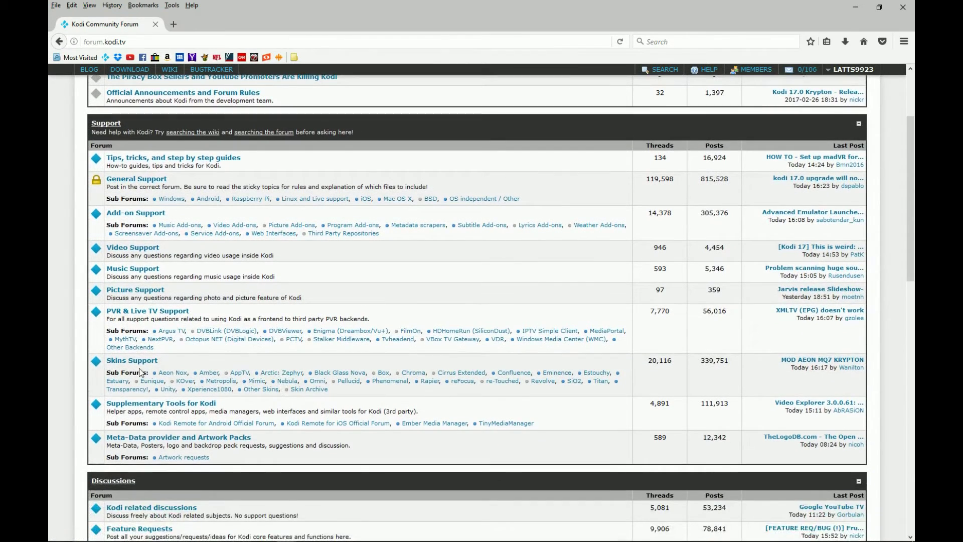
pyautogui.click(310, 389)
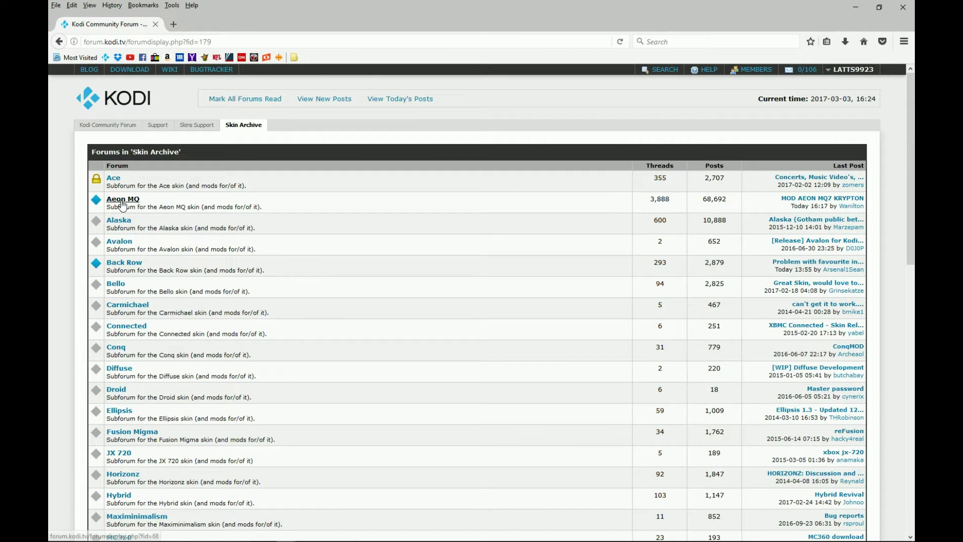
pyautogui.click(130, 202)
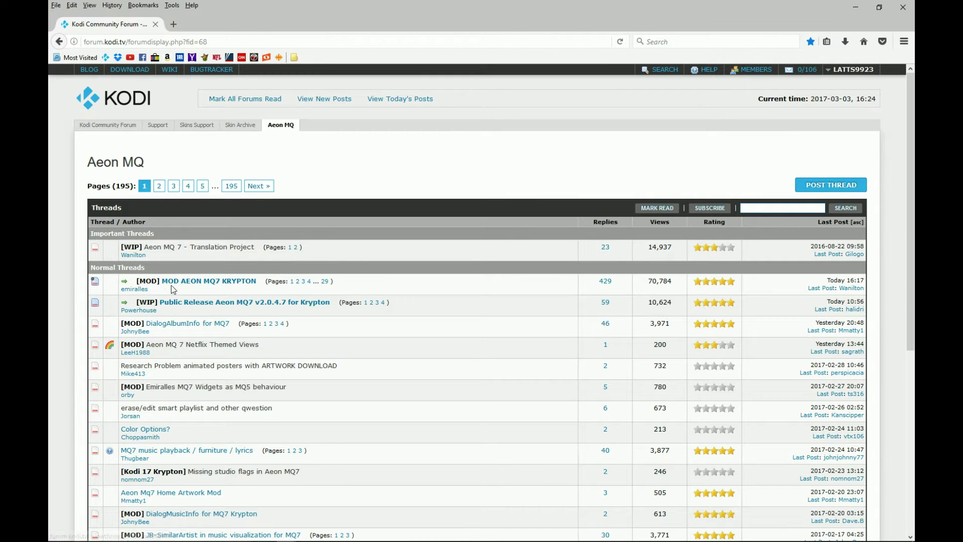
pyautogui.click(219, 283)
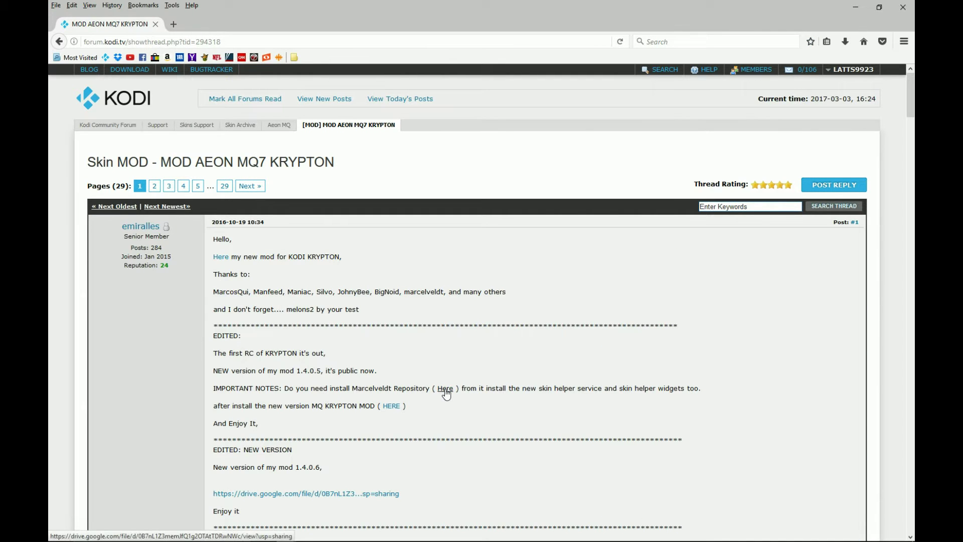
# - View the Google Drive page for repository.marcelveldt-1.0.1.zip linked in the thread's important notes, and close it
pyautogui.moveTo(353, 389); pyautogui.dragTo(392, 389)
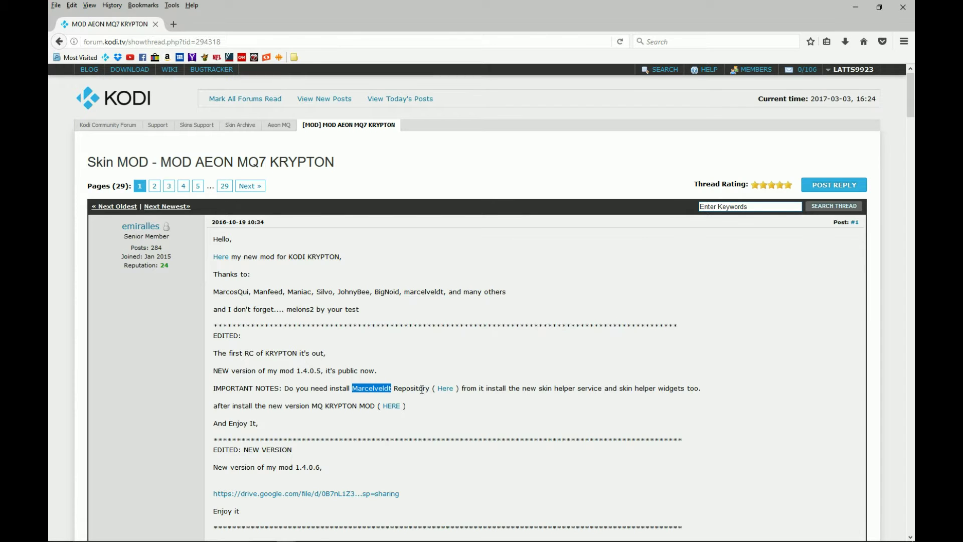
pyautogui.click(445, 388)
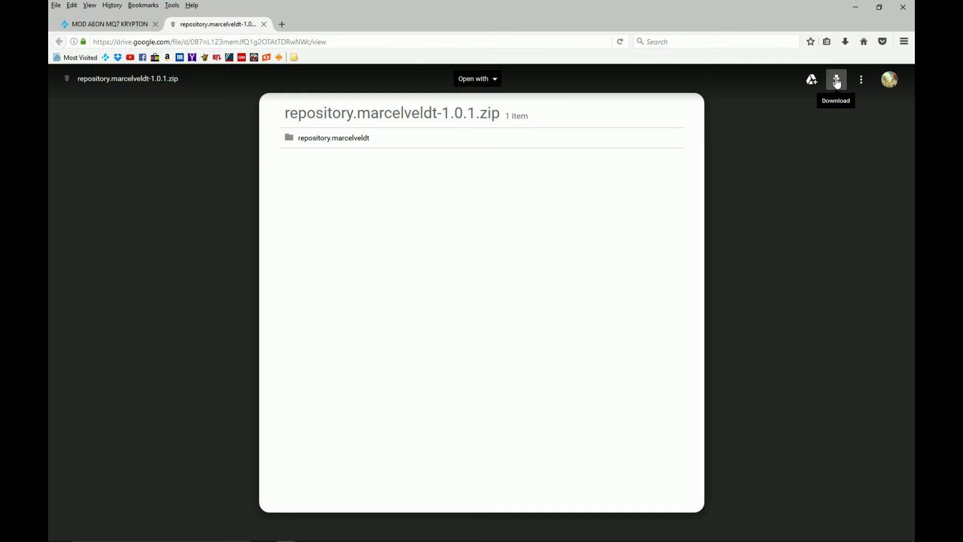
pyautogui.click(263, 24)
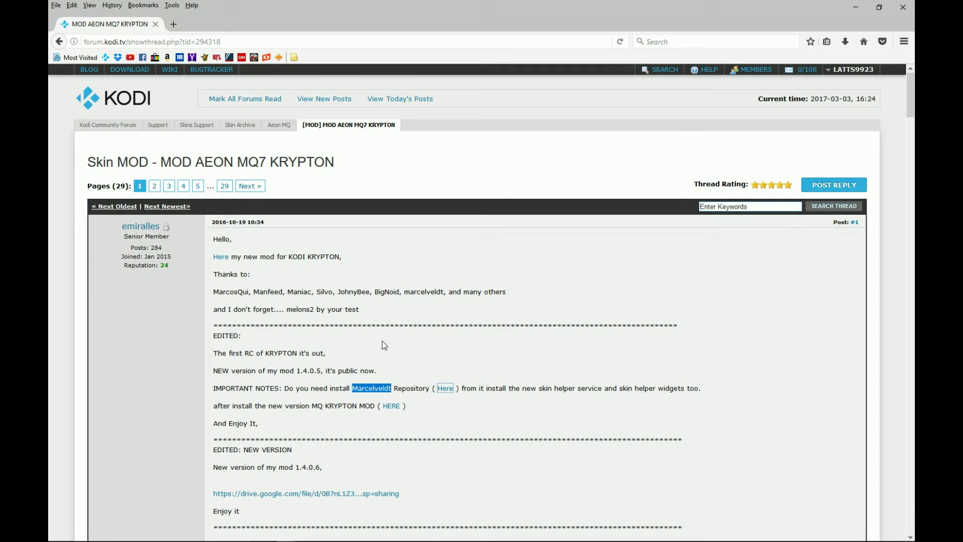
# - View the Google Drive page for skin.aeonmq7.Krypton.mod.zip linked under mod version 1.4.0.6, and close it
pyautogui.scroll(-1, 474, 445)
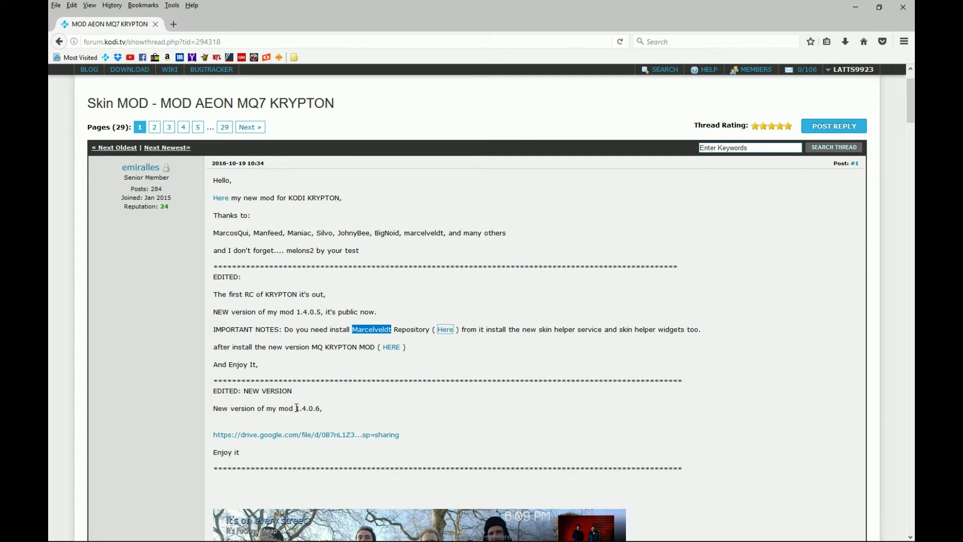
pyautogui.click(335, 435)
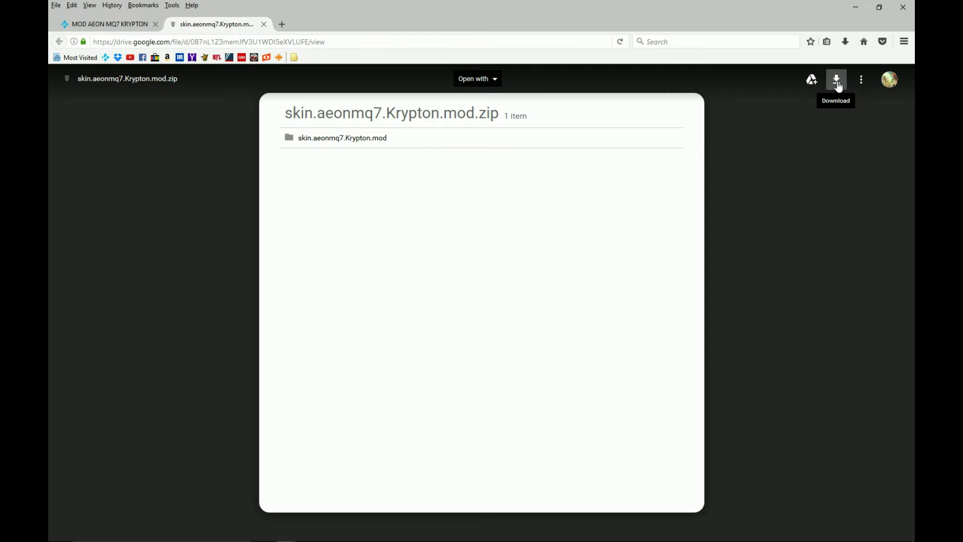
pyautogui.click(264, 24)
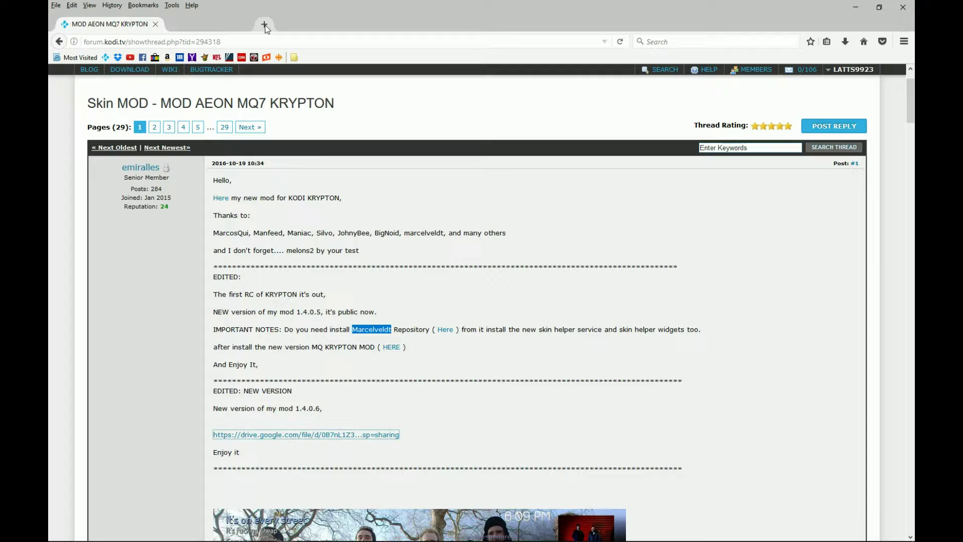
pyautogui.click(468, 362)
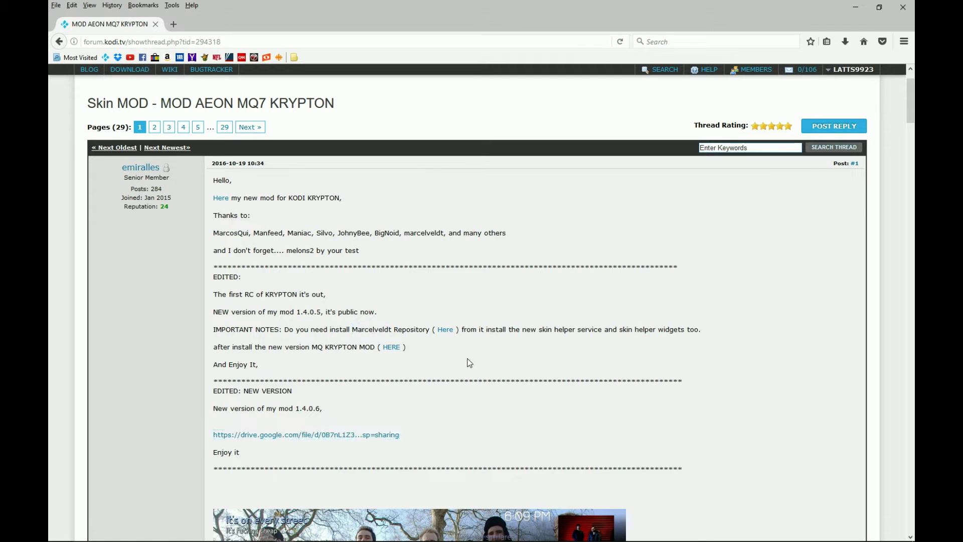
# - Open the "Multi-Mod addition for the MQ 7 Krypton Mod" thread in the Other Skins forum under Skins Support
pyautogui.scroll(2, 469, 362)
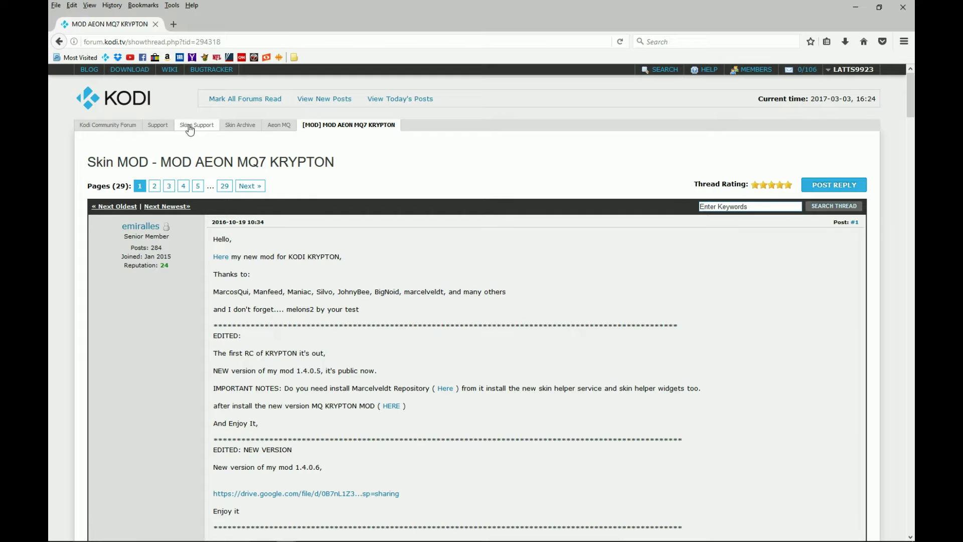
pyautogui.click(196, 127)
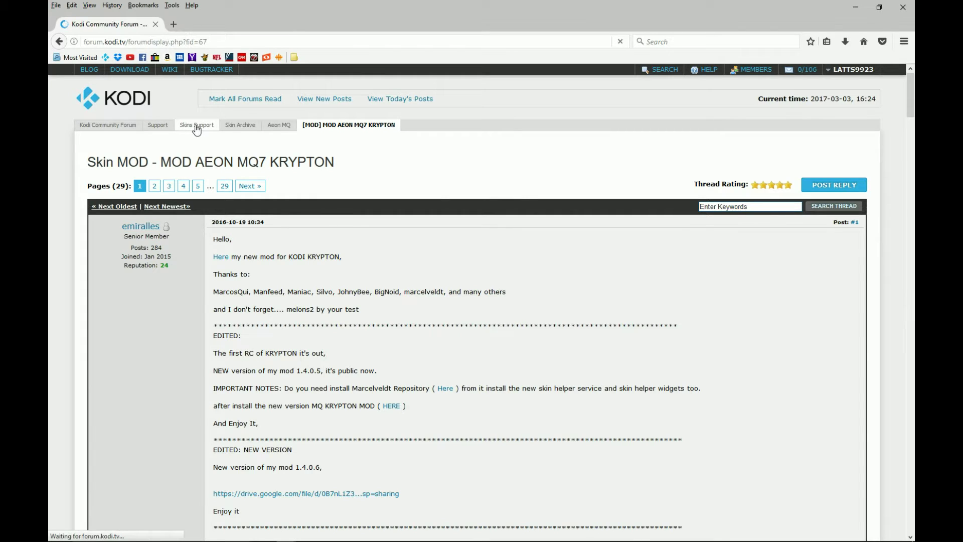
pyautogui.scroll(-10, 308, 322)
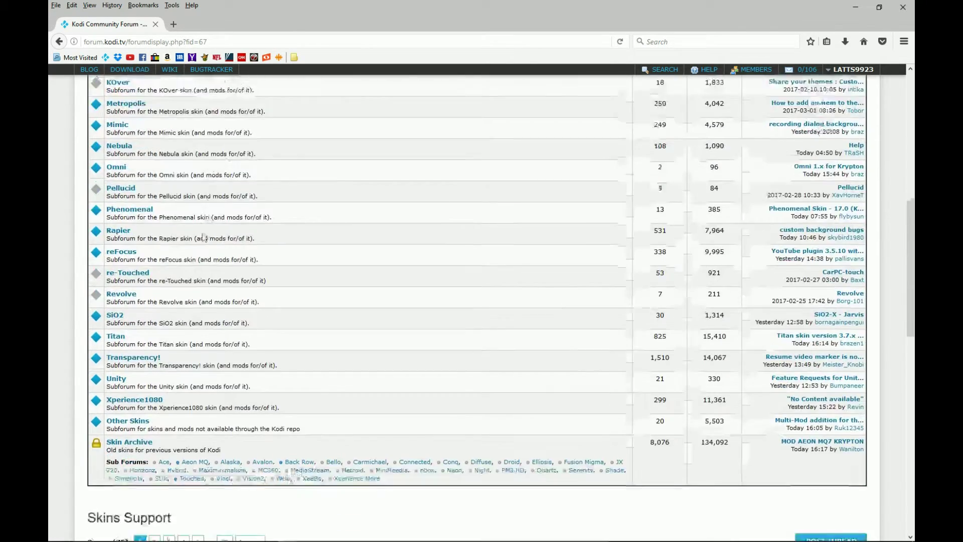
pyautogui.click(133, 321)
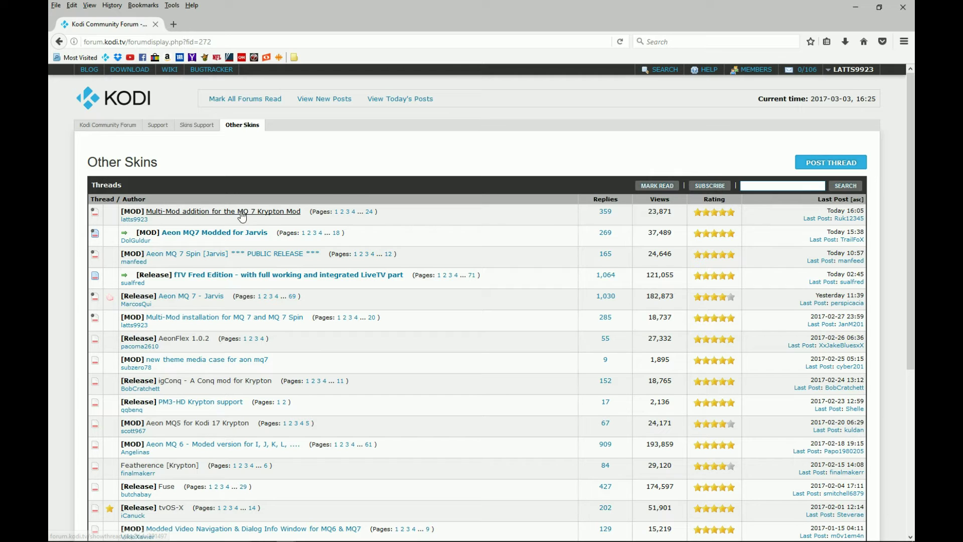
pyautogui.click(267, 215)
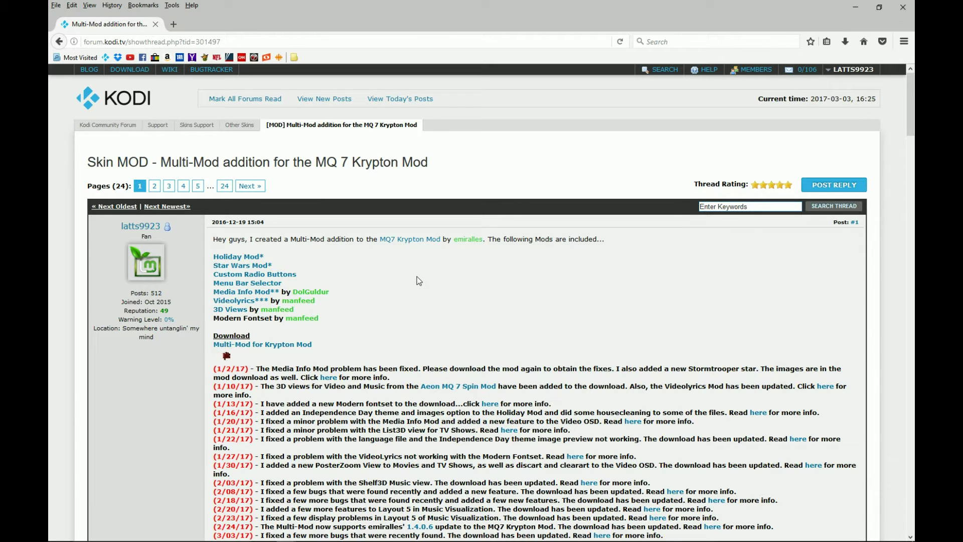
# - Open the Multi-Mod for Krypton Mod download link, cancel saving Multi-Mod_for_Krypton_Mod.zip and close the blank tab
pyautogui.scroll(-1, 386, 267)
pyautogui.scroll(-2, 386, 266)
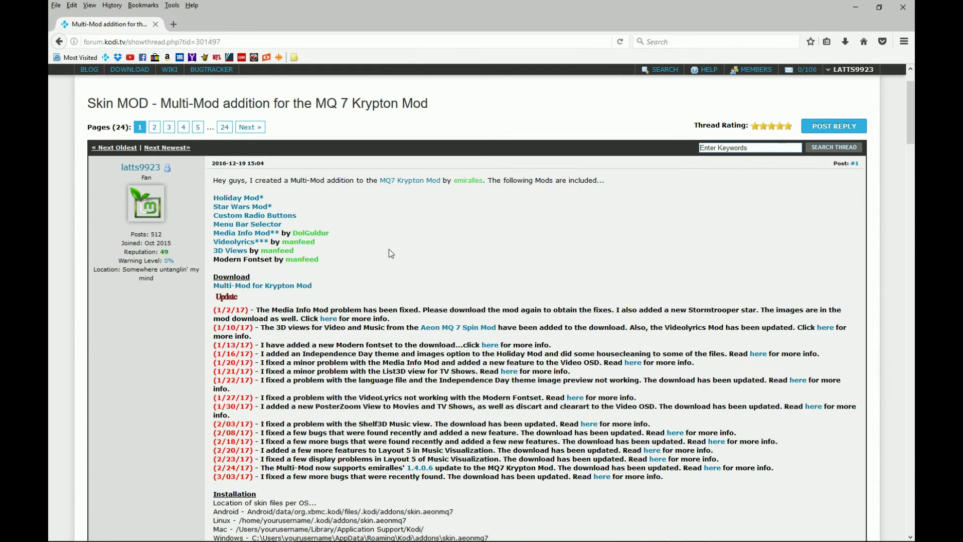
pyautogui.click(269, 288)
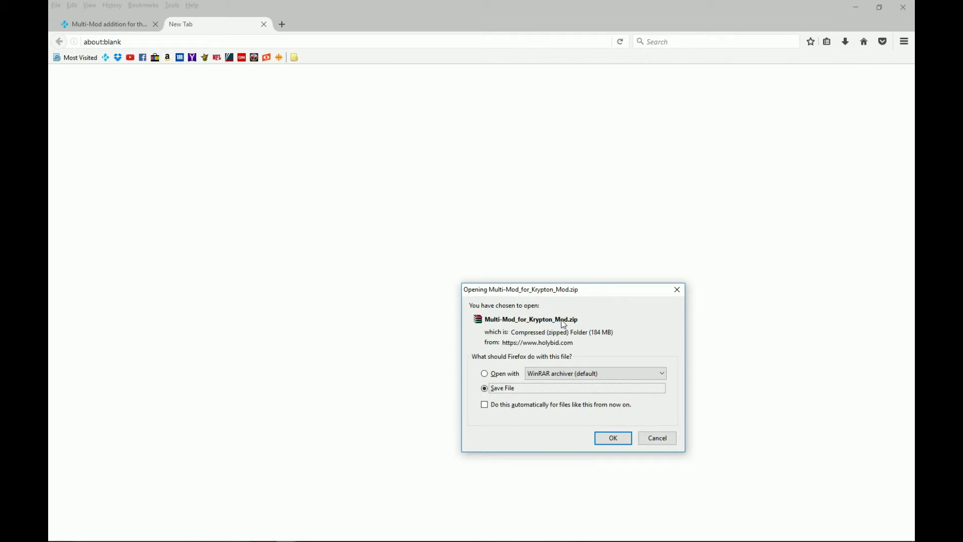
pyautogui.click(657, 437)
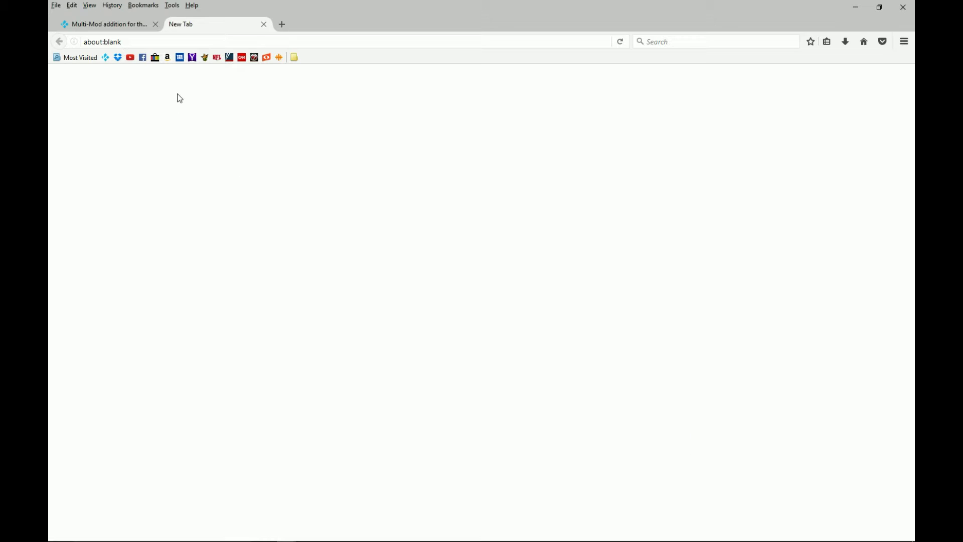
pyautogui.click(263, 26)
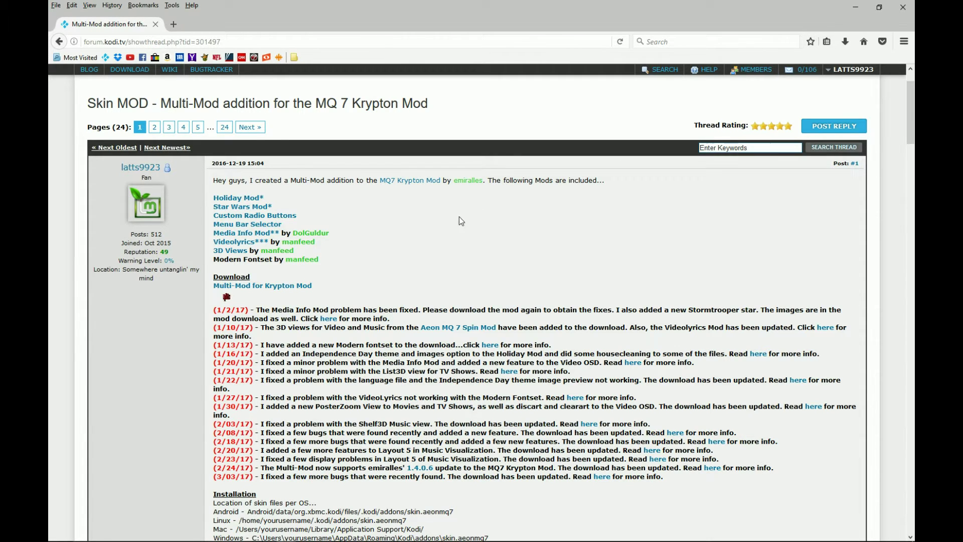
# - Look through the update log and installation notes in the first post of the Multi-Mod thread
pyautogui.scroll(-5, 444, 222)
pyautogui.scroll(-5, 515, 319)
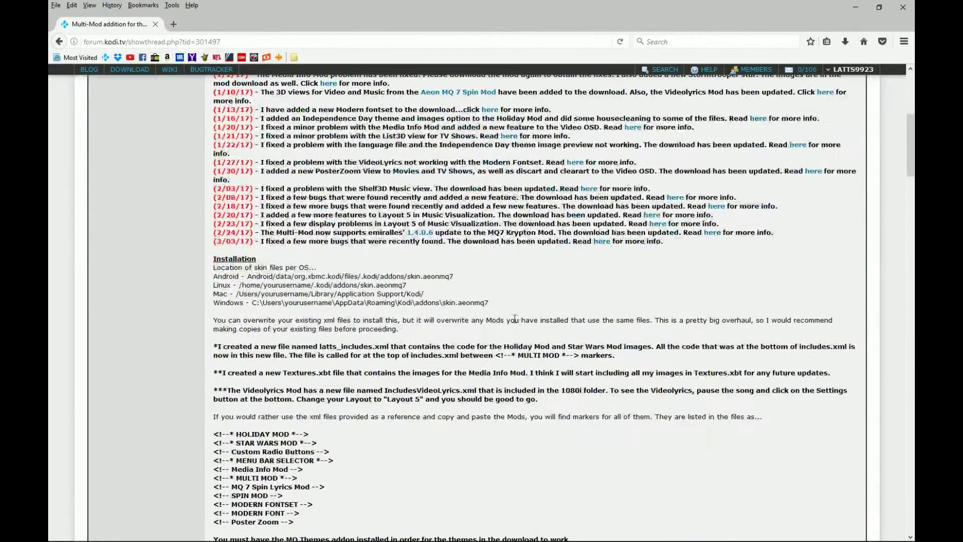
pyautogui.scroll(12, 515, 302)
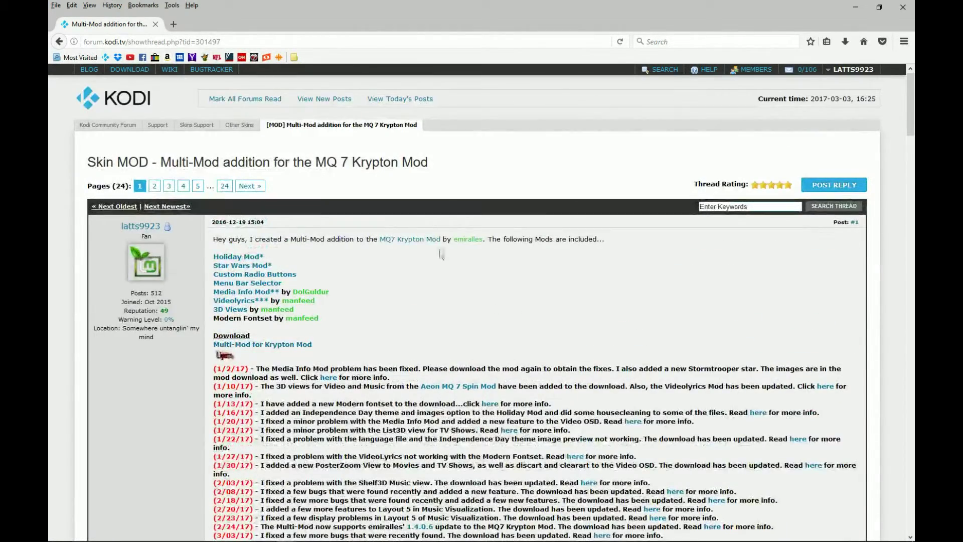
# - Switch to Kodi and open the add-on browser from the Add-ons section
pyautogui.press('super+d')
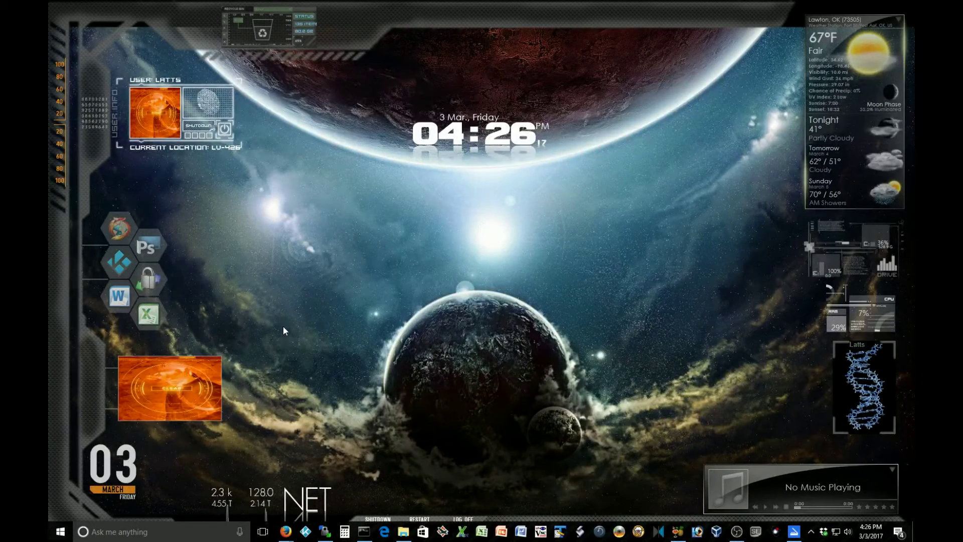
pyautogui.click(305, 531)
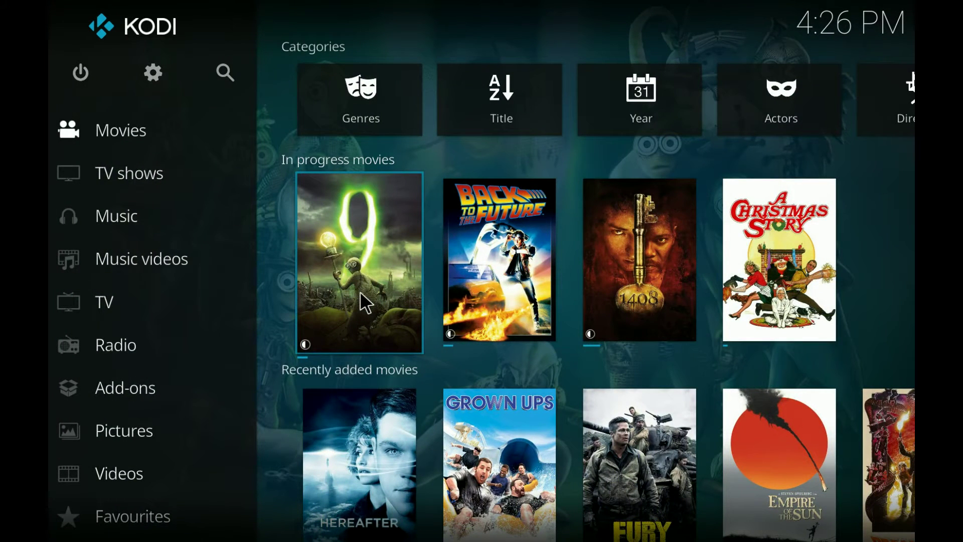
pyautogui.press('Left')
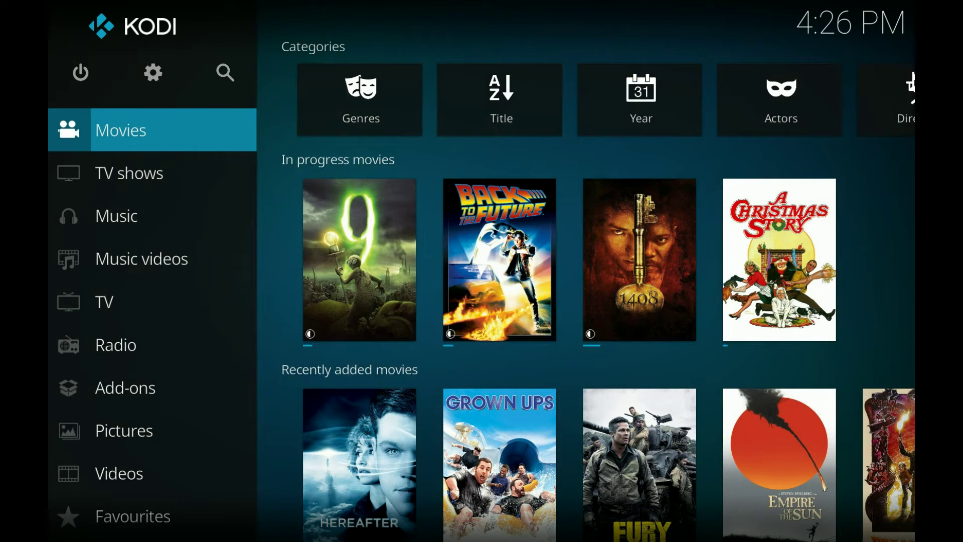
pyautogui.press('Down')
pyautogui.press('Down')
pyautogui.press('Down')
pyautogui.press('Down')
pyautogui.press('Down')
pyautogui.press('Down')
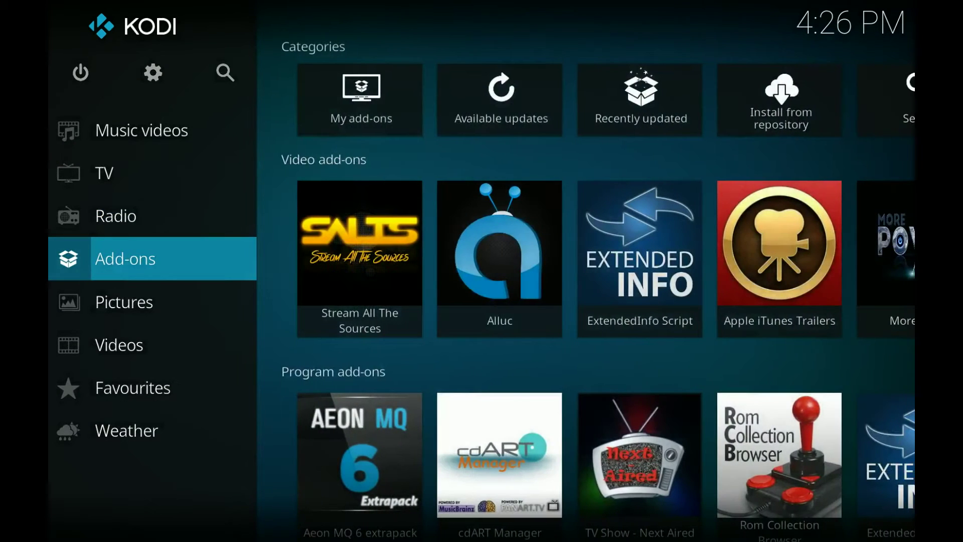
pyautogui.press('Return')
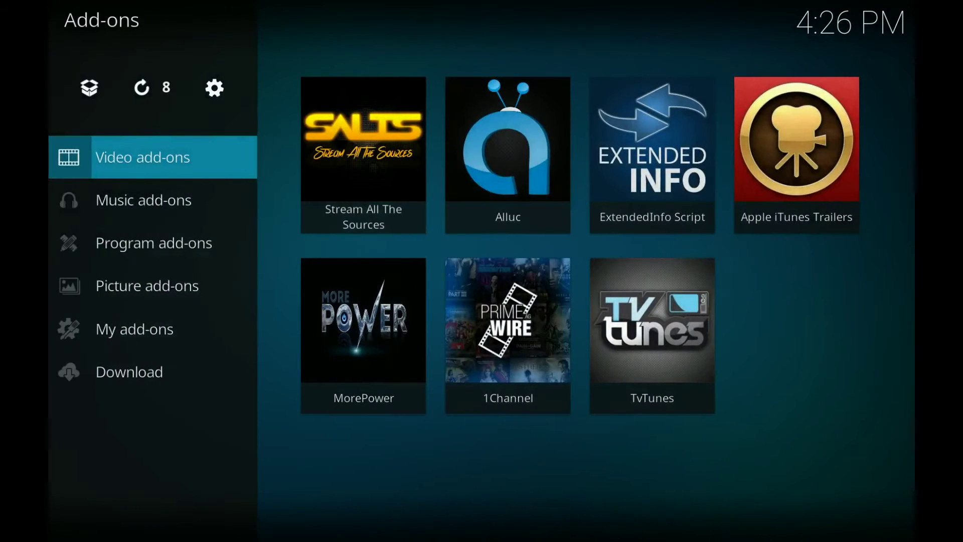
pyautogui.press('Up')
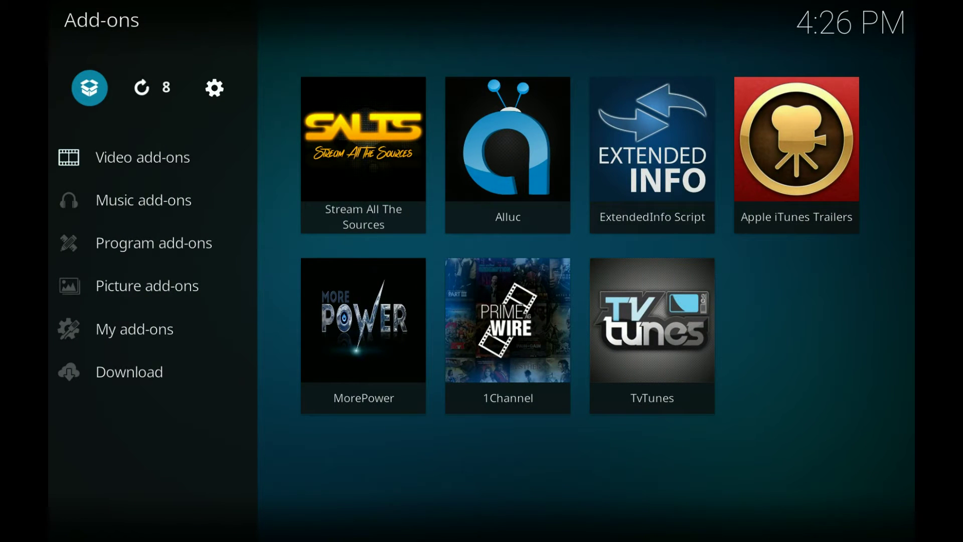
pyautogui.press('Return')
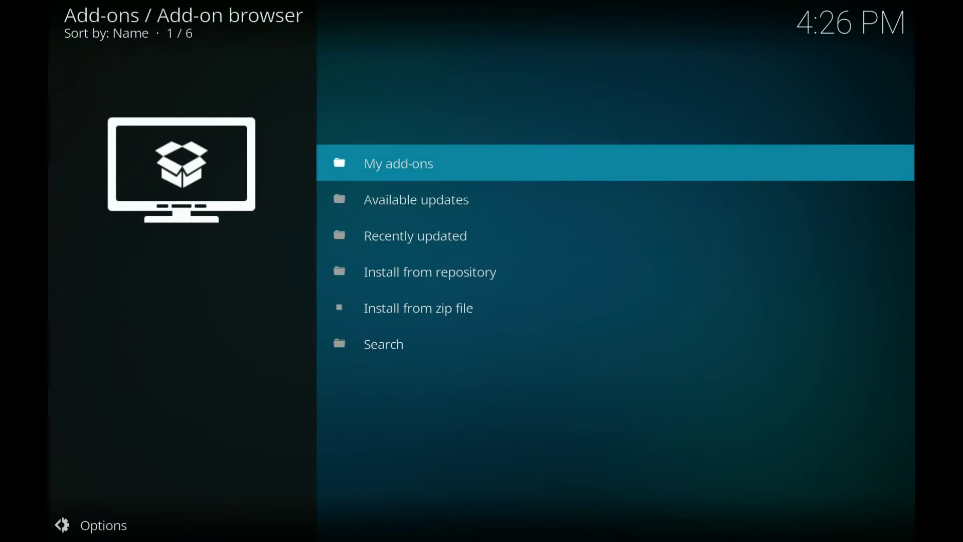
# - Allow installation of add-ons from unknown sources in Kodi's add-on settings and accept the warning
pyautogui.press('Down')
pyautogui.press('Down')
pyautogui.press('Down')
pyautogui.press('Down')
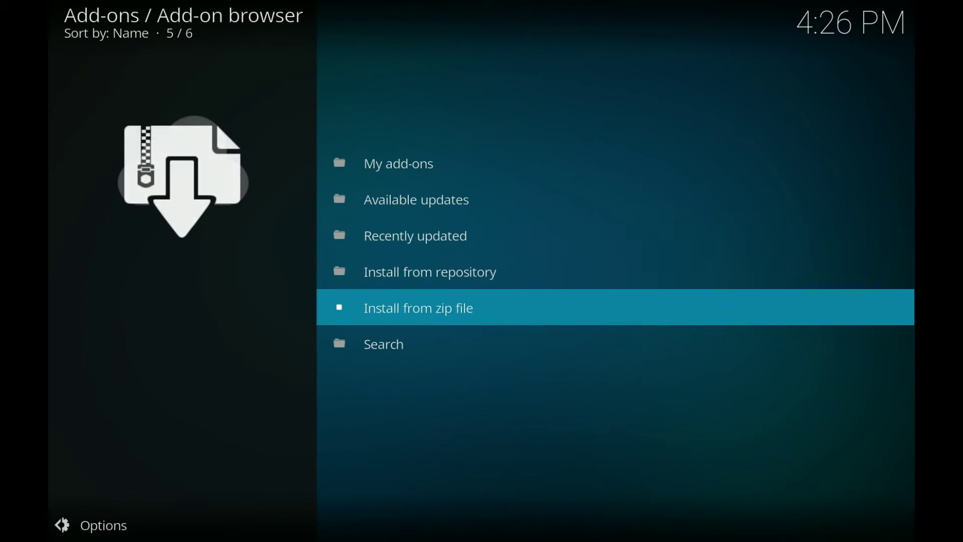
pyautogui.press('Return')
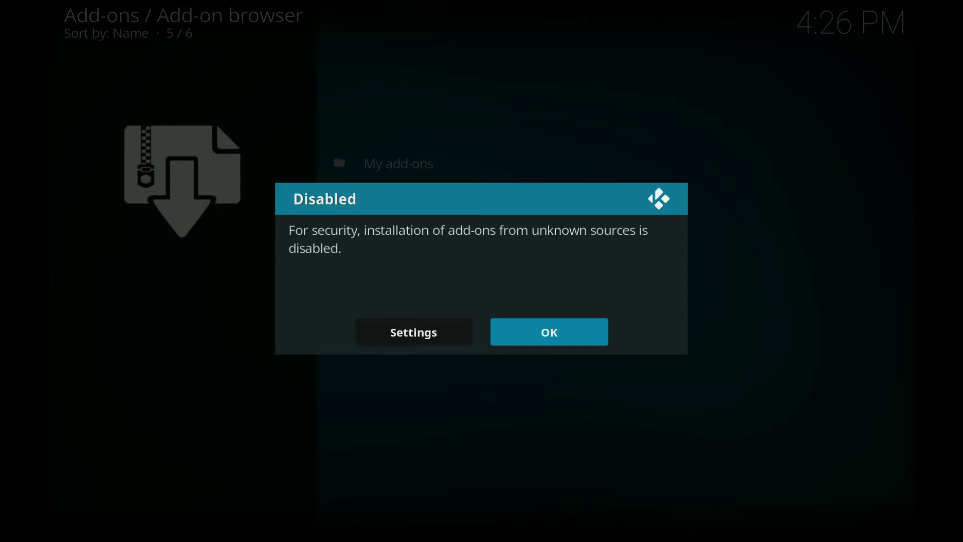
pyautogui.press('Left')
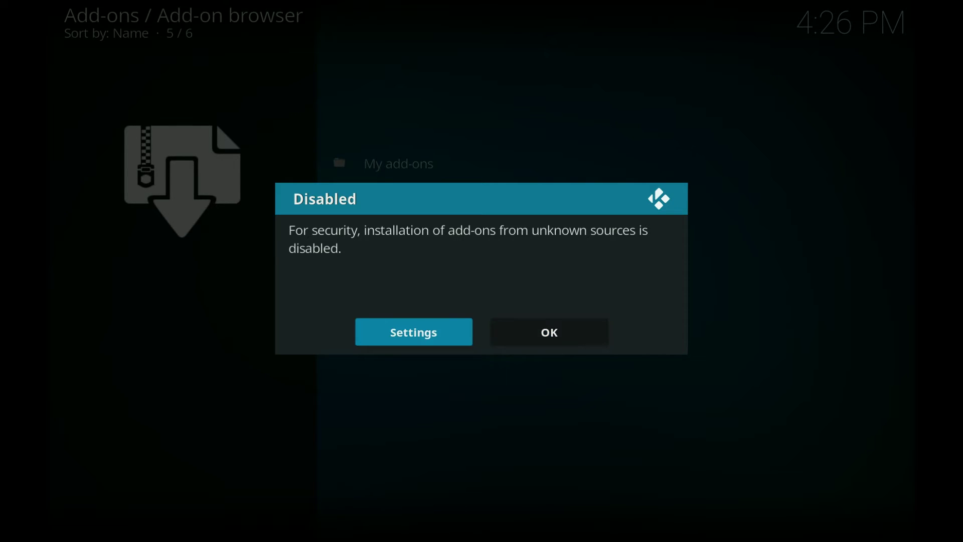
pyautogui.press('Return')
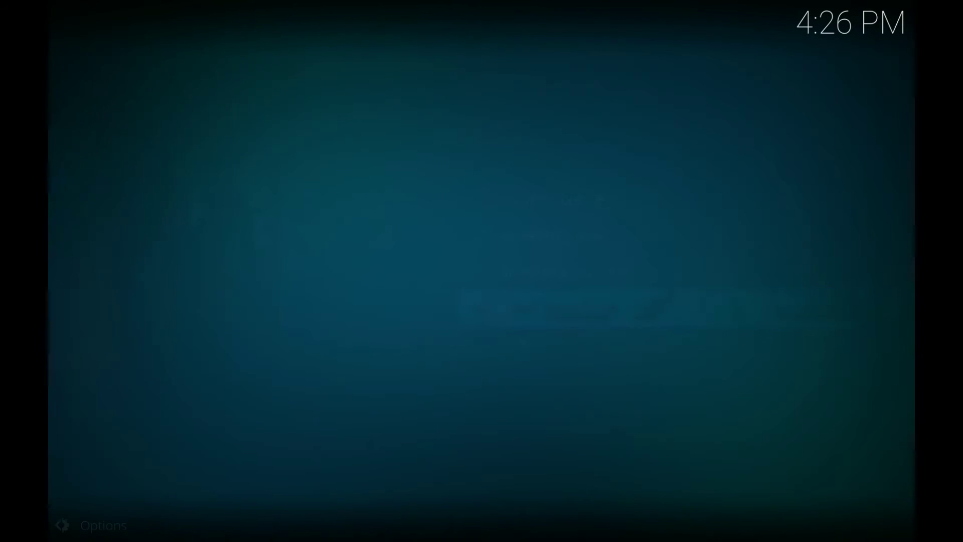
pyautogui.press('Return')
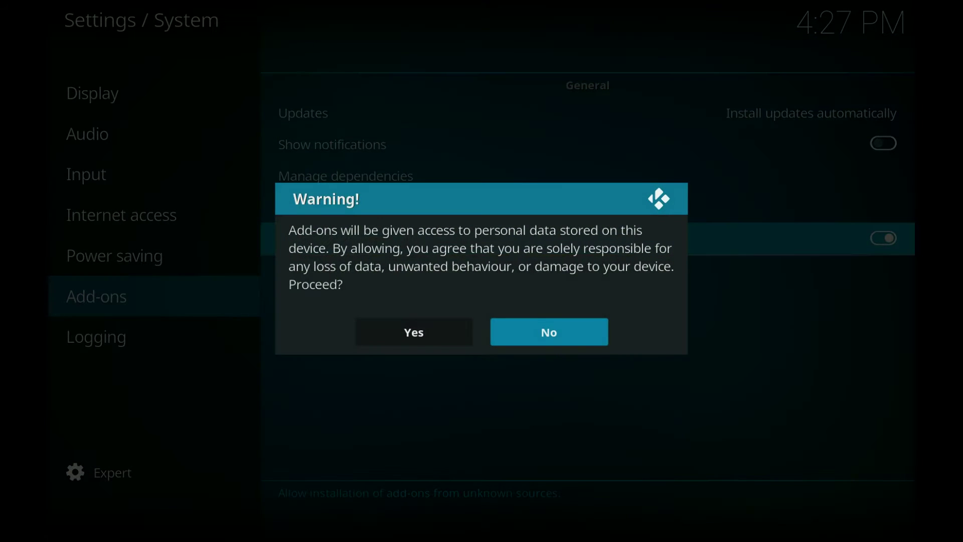
pyautogui.press('Left')
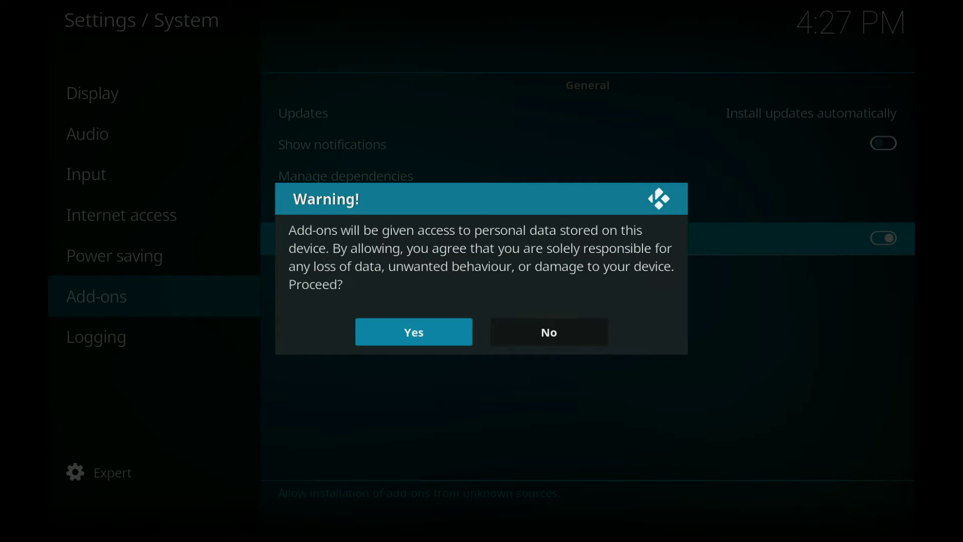
pyautogui.press('Return')
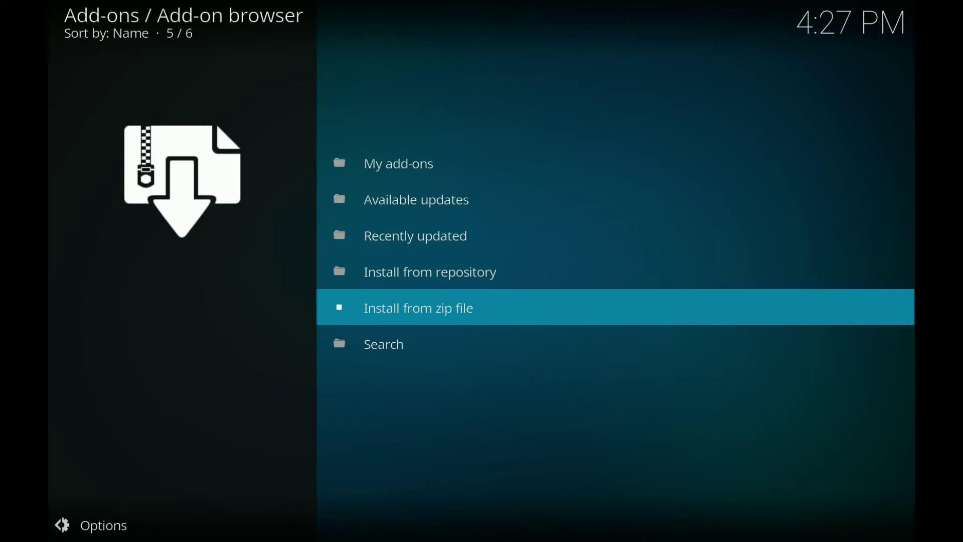
# - Start an installation from a zip file and browse to the Documents\KODI folder on the LATTS drive
pyautogui.press('Return')
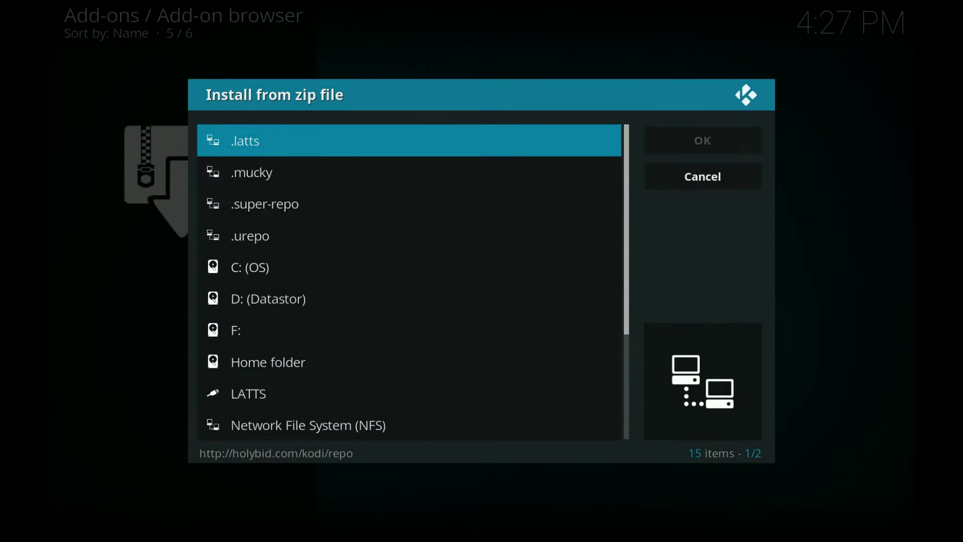
pyautogui.press('Down')
pyautogui.press('Down')
pyautogui.press('Down')
pyautogui.press('Down')
pyautogui.press('Down')
pyautogui.press('Down')
pyautogui.press('Down')
pyautogui.press('Down')
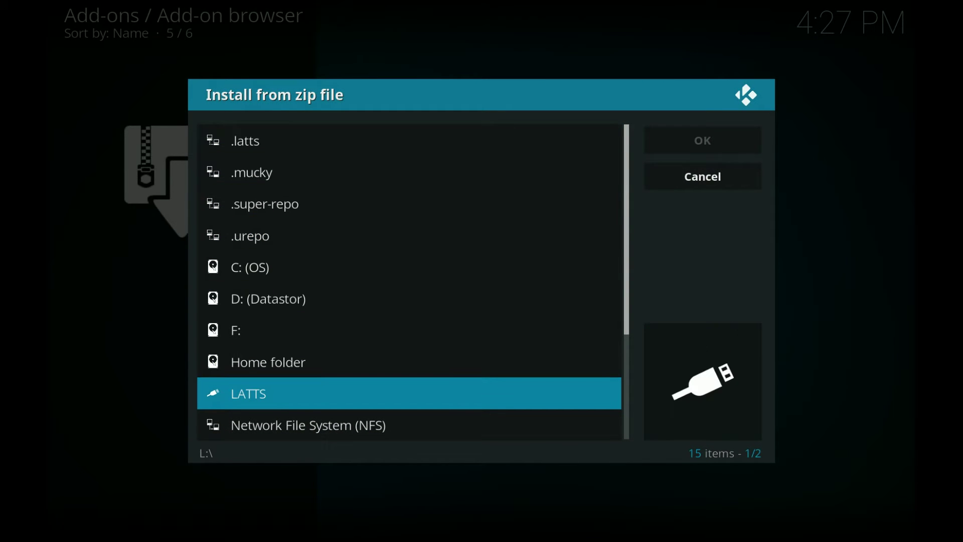
pyautogui.press('Return')
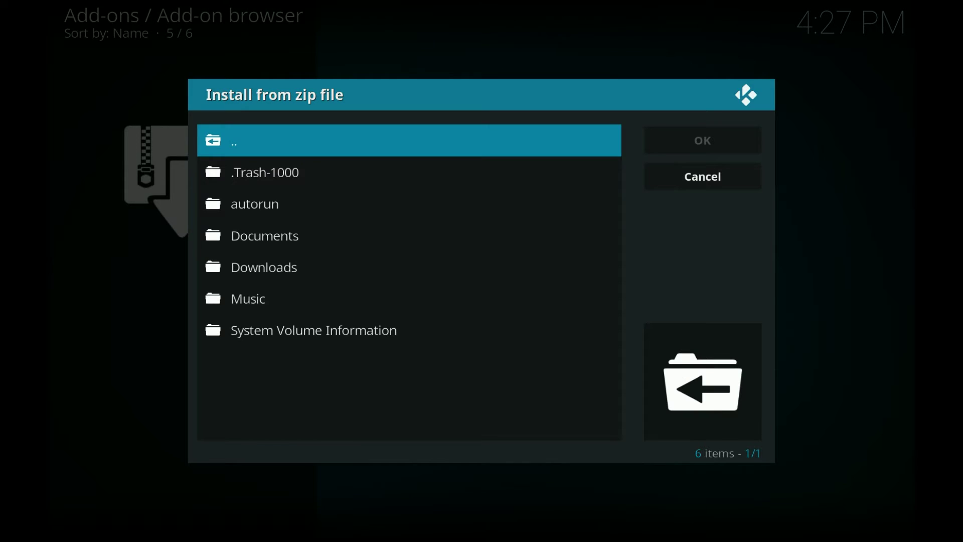
pyautogui.press('Down')
pyautogui.press('Down')
pyautogui.press('Down')
pyautogui.press('Return')
pyautogui.press('pagedown')
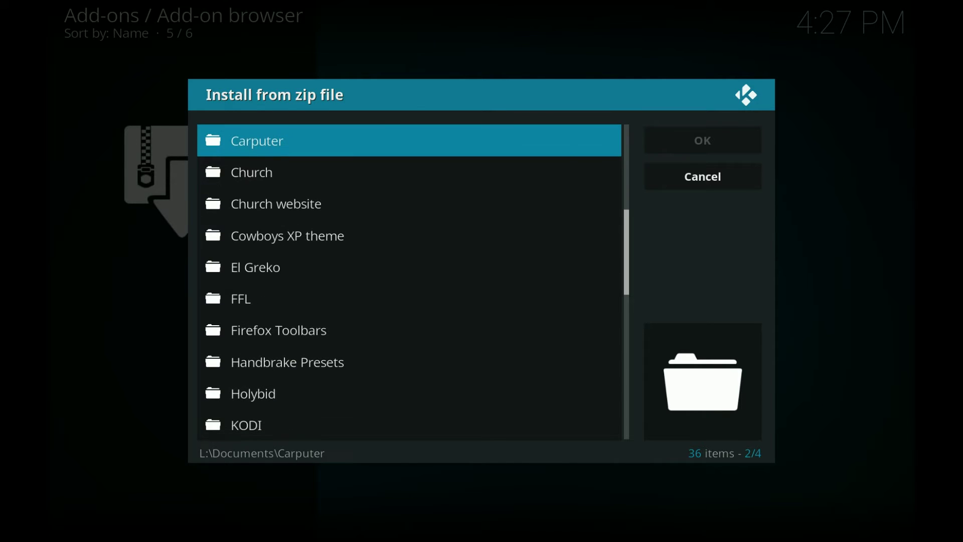
pyautogui.press('Down')
pyautogui.press('Down')
pyautogui.press('Down')
pyautogui.press('Down')
pyautogui.press('Down')
pyautogui.press('Down')
pyautogui.press('Down')
pyautogui.press('Down')
pyautogui.press('Down')
pyautogui.press('Return')
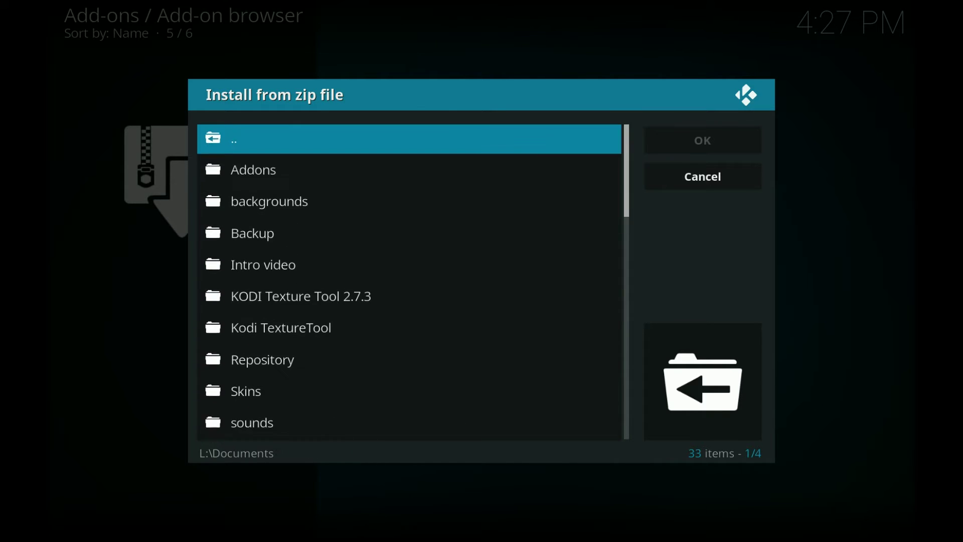
# - Install the repository from repository.marcelveldt-1.0.1.zip
pyautogui.press('pagedown')
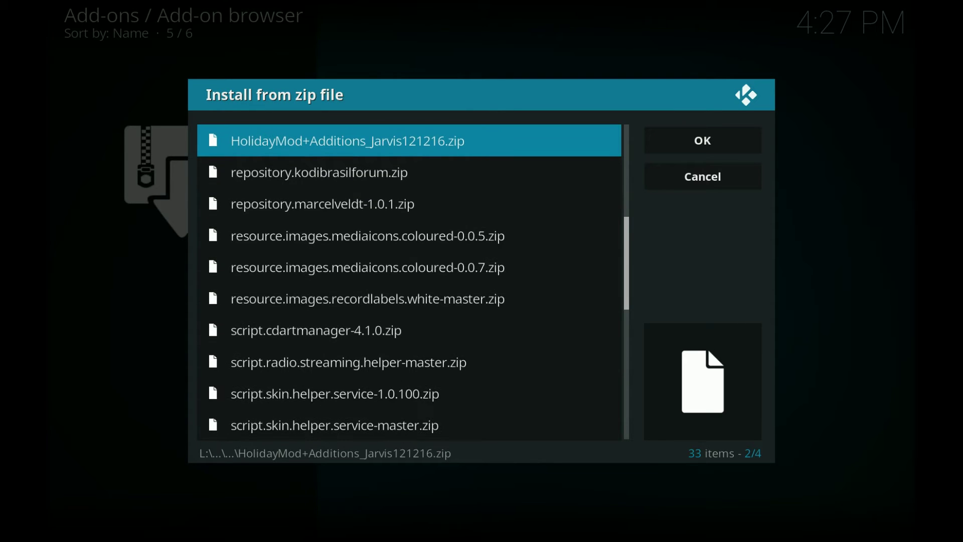
pyautogui.press('Down')
pyautogui.press('Down')
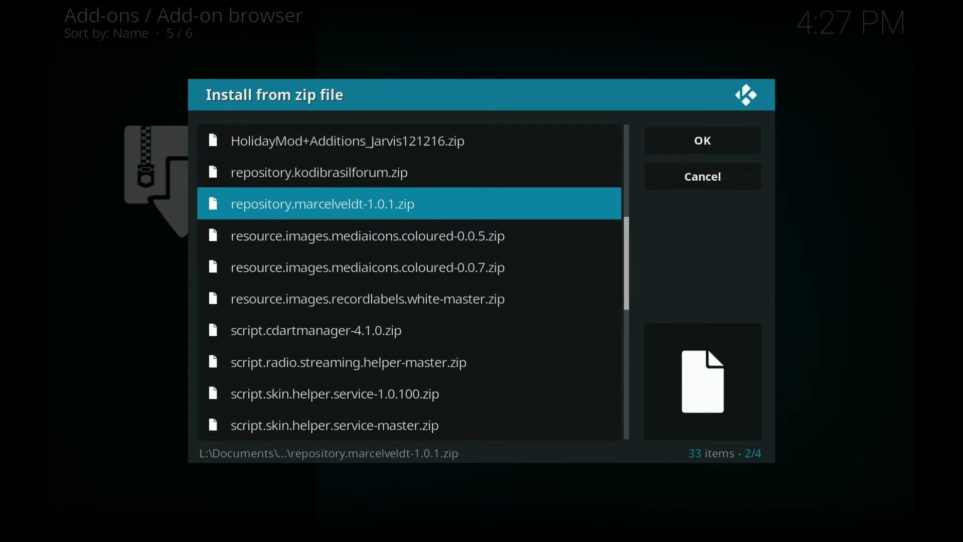
pyautogui.press('Return')
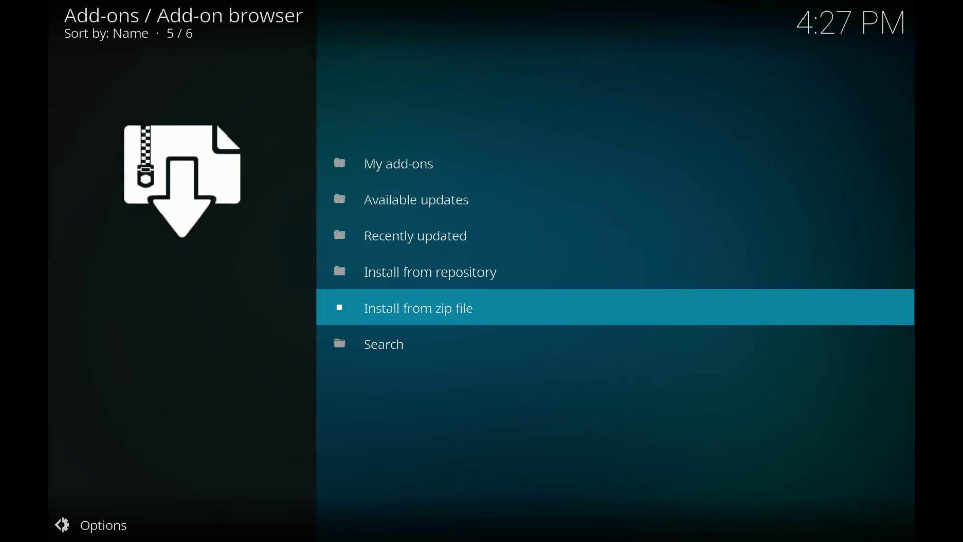
# - Start another zip file installation and return to the KODI folder in Documents on the LATTS drive
pyautogui.press('Return')
pyautogui.press('Down')
pyautogui.press('Down')
pyautogui.press('Down')
pyautogui.press('Down')
pyautogui.press('Down')
pyautogui.press('Down')
pyautogui.press('Down')
pyautogui.press('Down')
pyautogui.press('Return')
pyautogui.press('Down')
pyautogui.press('Down')
pyautogui.press('Down')
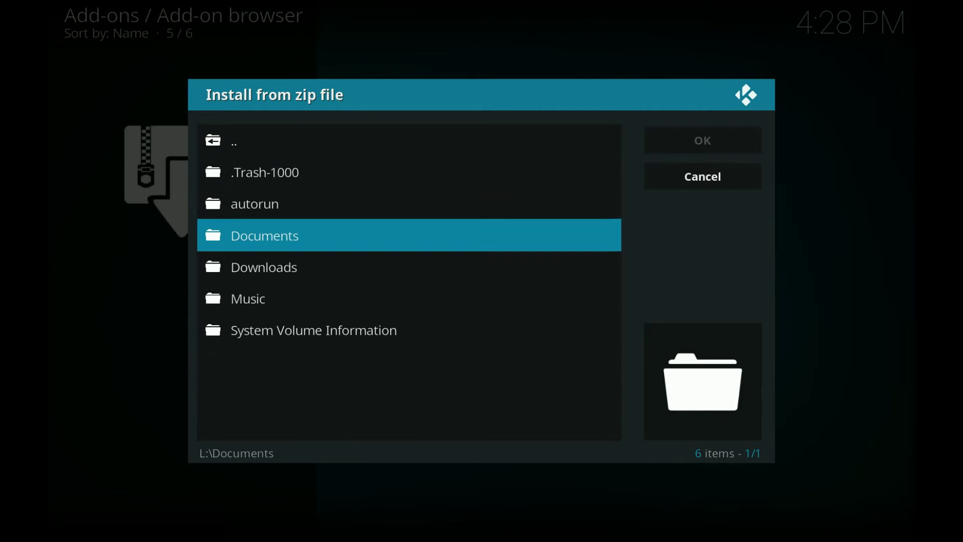
pyautogui.press('Return')
pyautogui.press('Down')
pyautogui.press('Down')
pyautogui.press('Down')
pyautogui.press('Down')
pyautogui.press('Down')
pyautogui.press('Down')
pyautogui.press('Down')
pyautogui.press('Down')
pyautogui.press('Down')
pyautogui.press('Down')
pyautogui.press('Down')
pyautogui.press('Down')
pyautogui.press('Down')
pyautogui.press('Return')
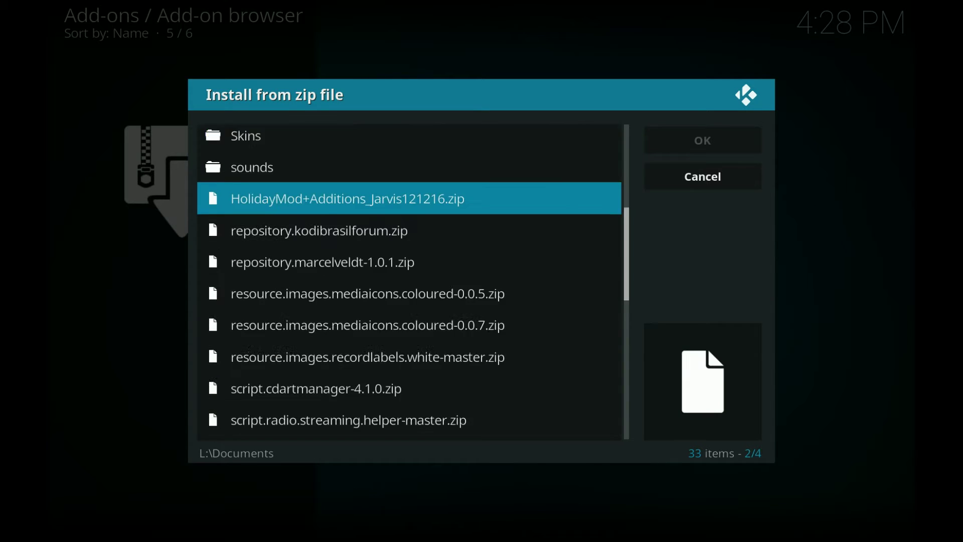
# - Install the skin from skin.aeonmq7.Krypton.mod_1.4.0.6.zip
pyautogui.press('pagedown')
pyautogui.press('Down')
pyautogui.press('Down')
pyautogui.press('Down')
pyautogui.press('Down')
pyautogui.press('Down')
pyautogui.press('Down')
pyautogui.press('Down')
pyautogui.press('Down')
pyautogui.press('Down')
pyautogui.press('Down')
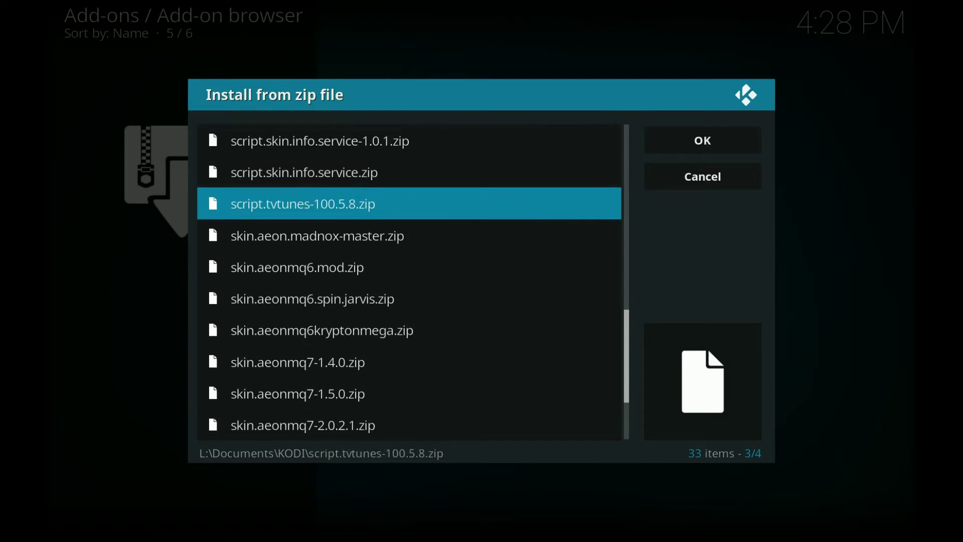
pyautogui.press('Down')
pyautogui.press('Down')
pyautogui.press('Down')
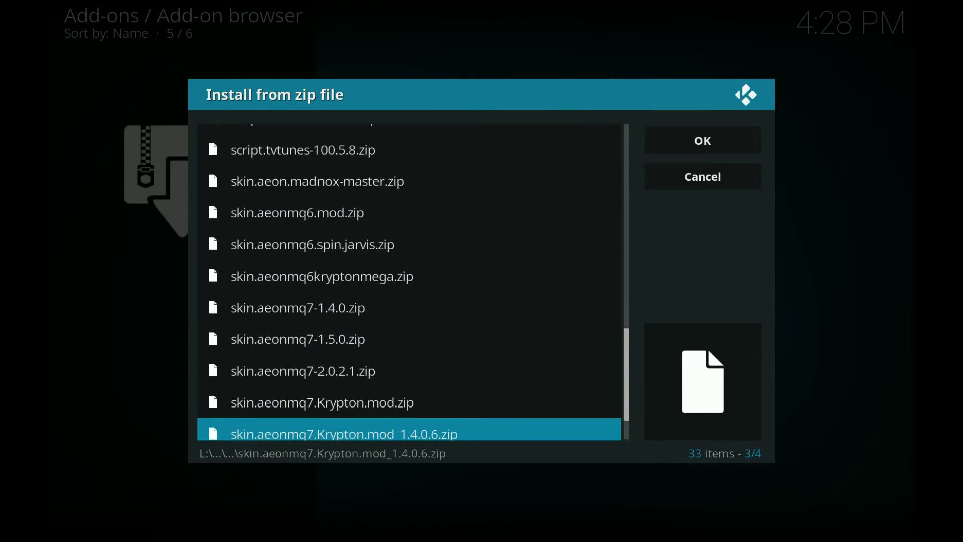
pyautogui.press('Up')
pyautogui.press('Up')
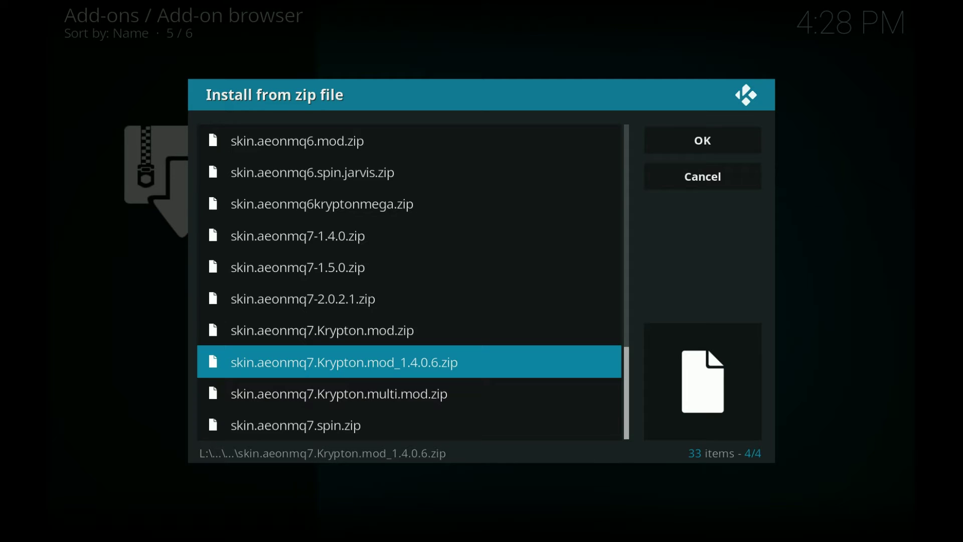
pyautogui.press('Return')
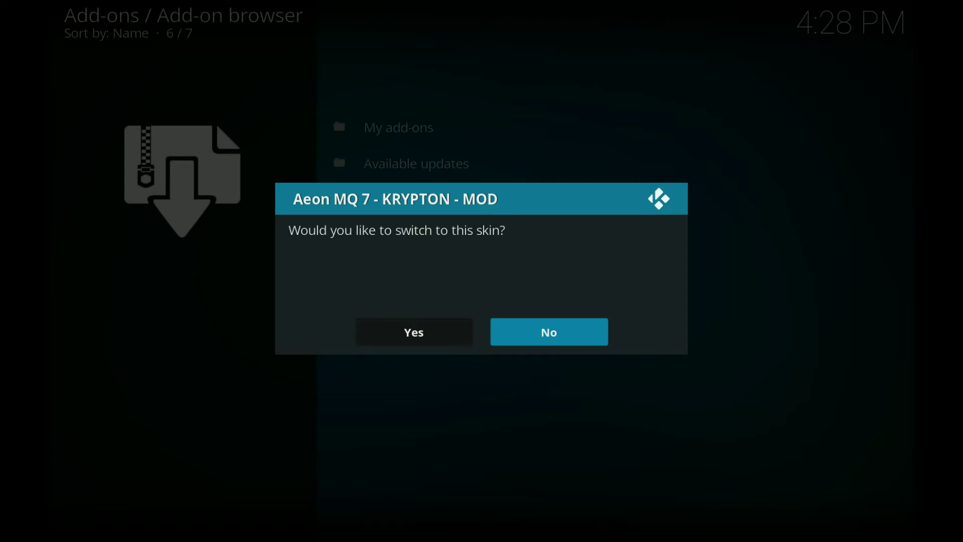
# - Switch to the Aeon MQ 7 - KRYPTON - MOD skin and keep the change
pyautogui.press('Left')
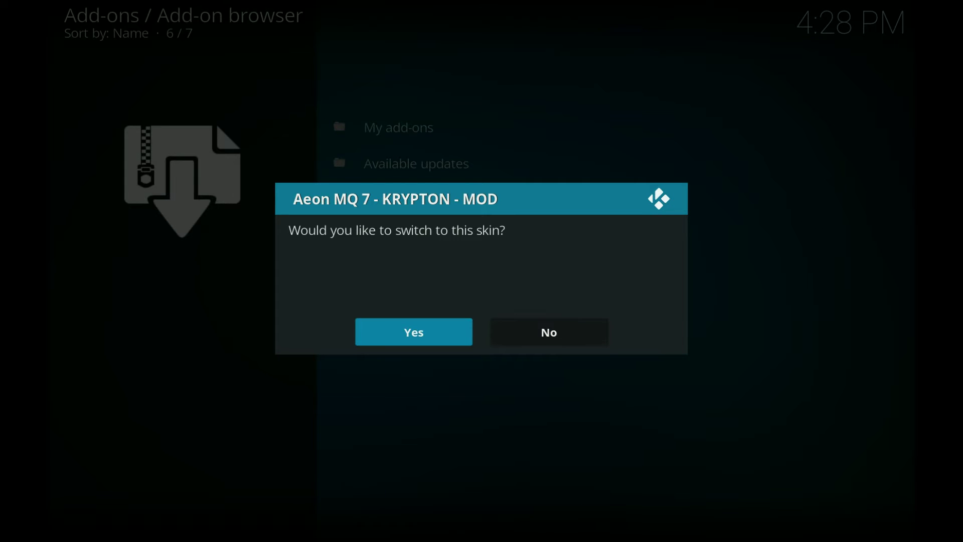
pyautogui.press('Return')
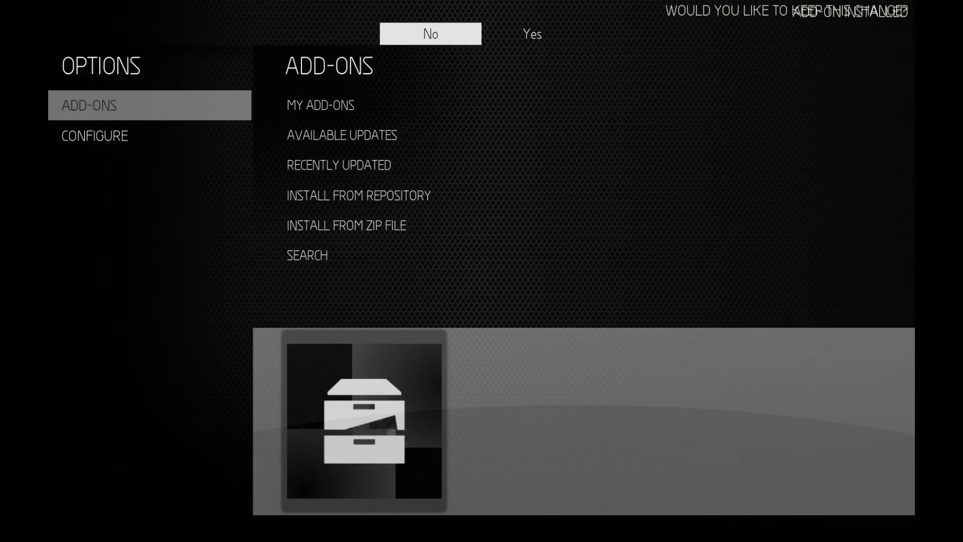
pyautogui.press('Right')
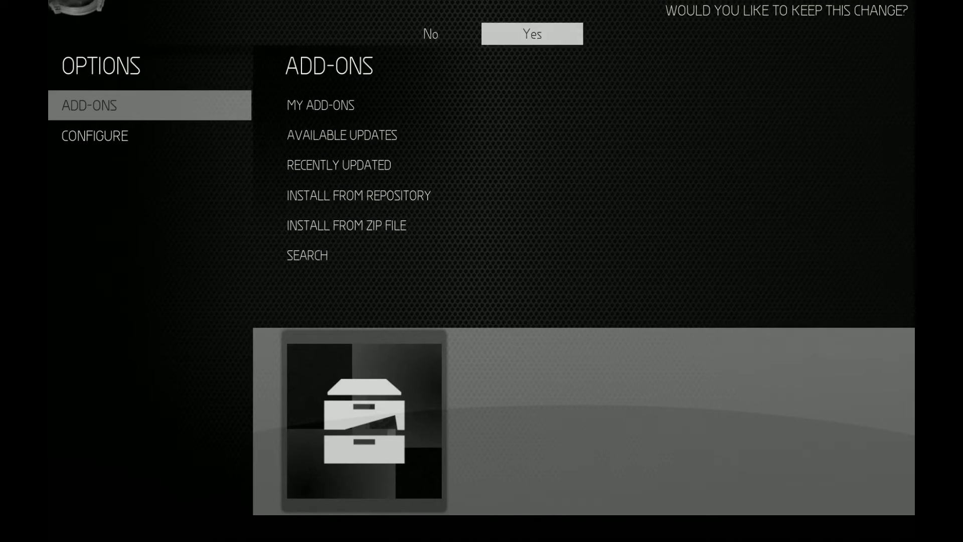
pyautogui.press('Return')
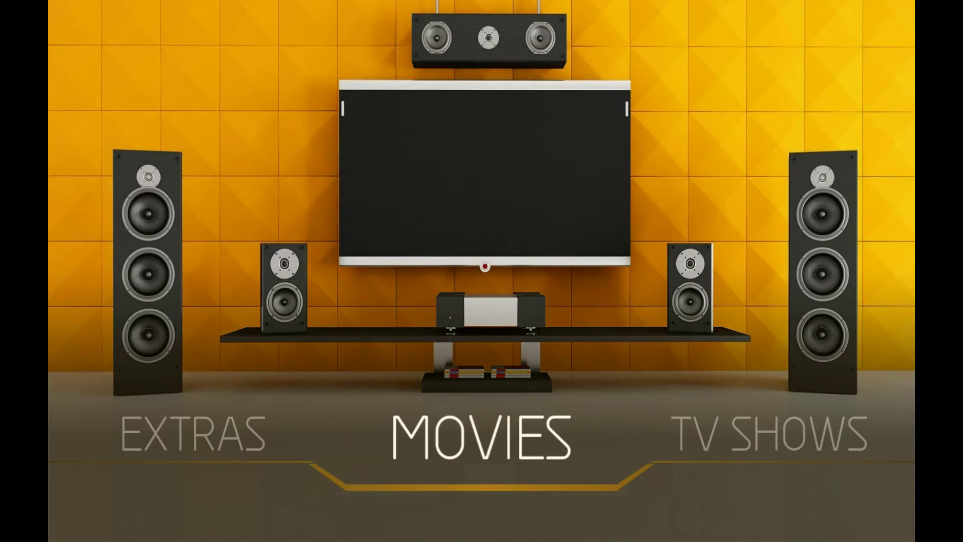
# - Open the skin's own settings from the Settings entry of the home screen
pyautogui.press('Left')
pyautogui.press('Left')
pyautogui.press('Left')
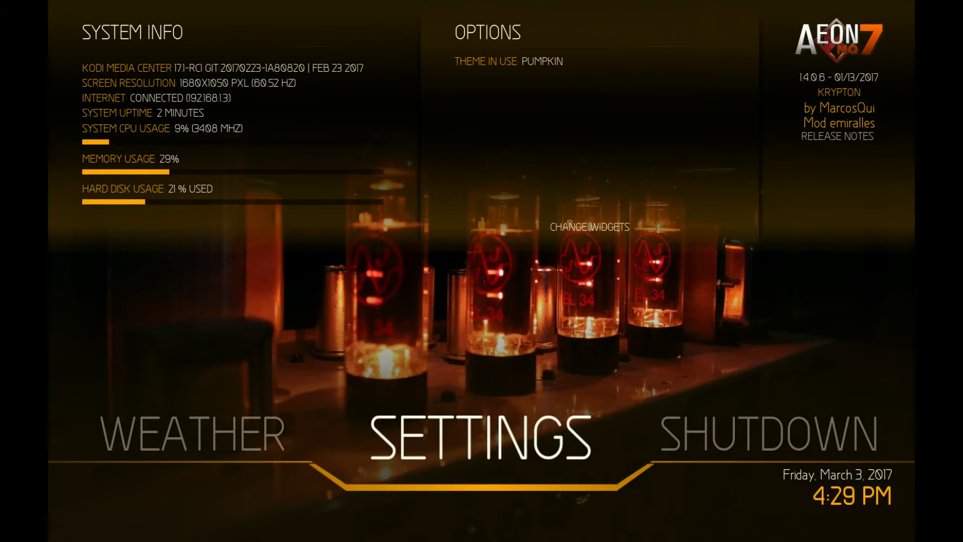
pyautogui.press('Down')
pyautogui.press('Right')
pyautogui.press('Right')
pyautogui.press('Return')
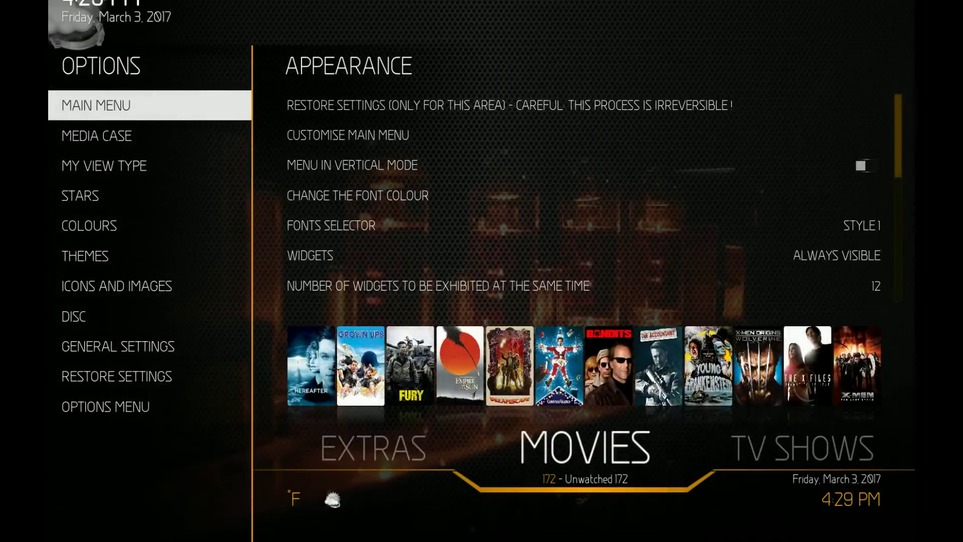
# - Open the Get Themes selection in the skin's image theme settings
pyautogui.press('Down')
pyautogui.press('Down')
pyautogui.press('Down')
pyautogui.press('Down')
pyautogui.press('Down')
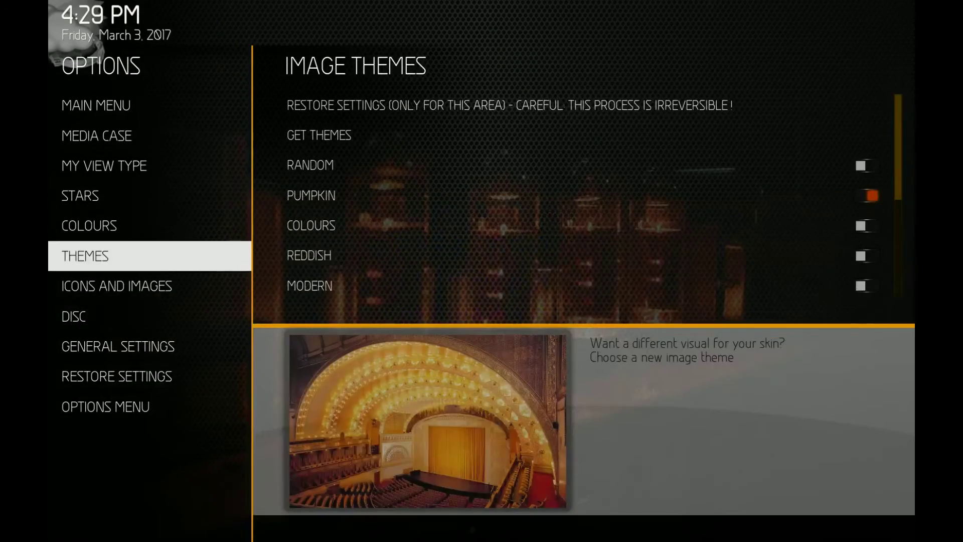
pyautogui.press('Right')
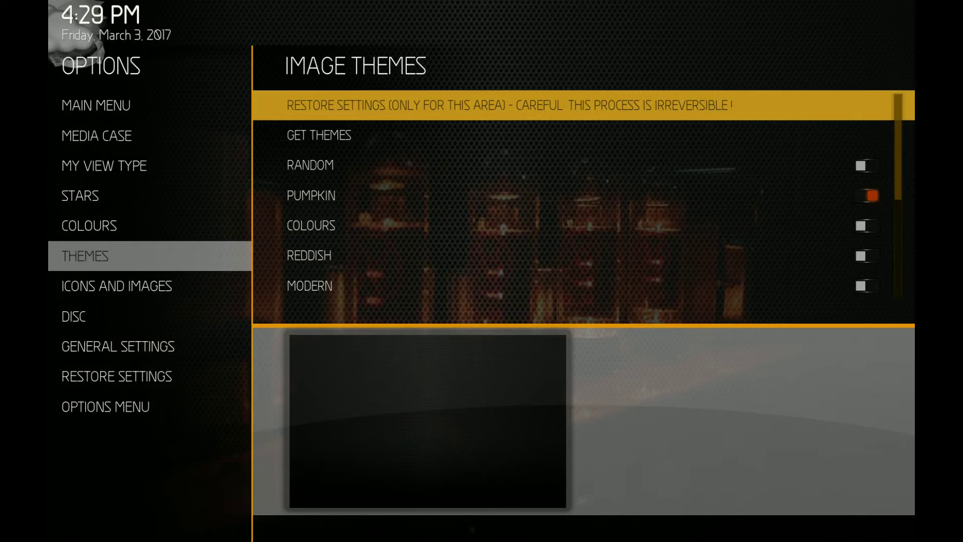
pyautogui.press('Up')
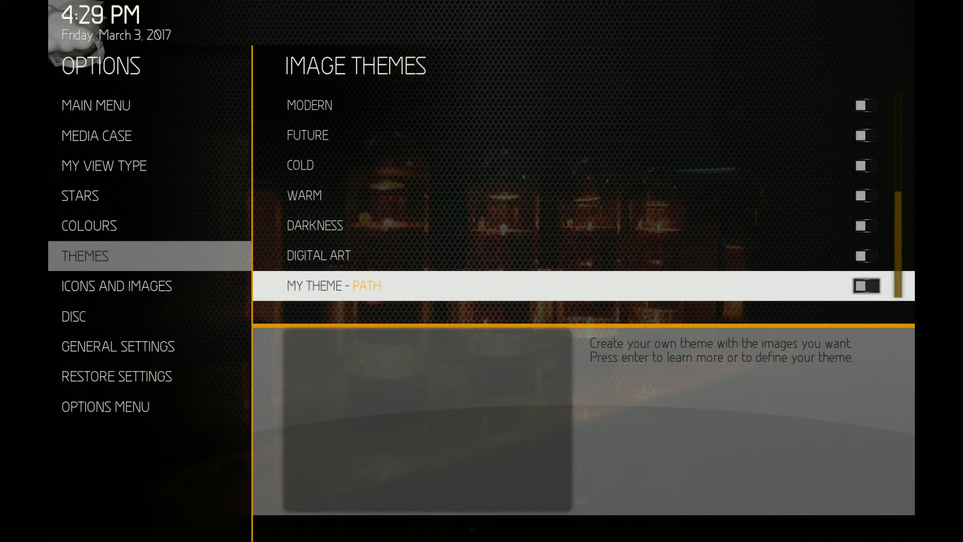
pyautogui.press('Down')
pyautogui.press('Down')
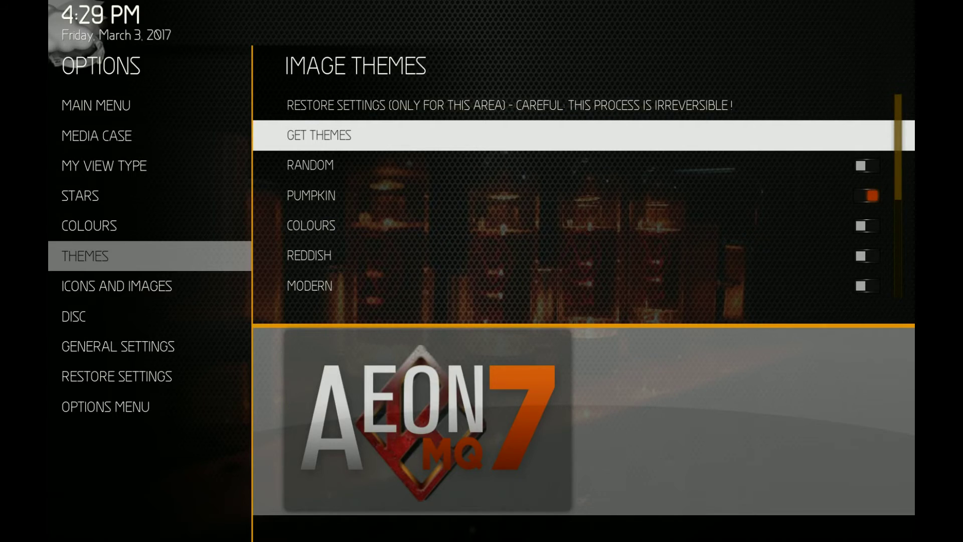
pyautogui.press('Return')
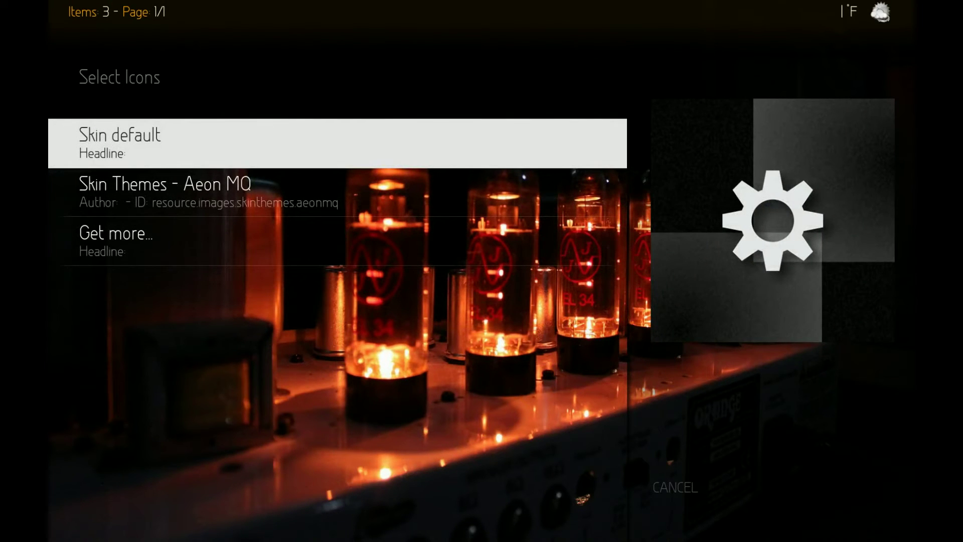
# - Choose to get more resources so the list of downloadable image add-ons opens
pyautogui.press('Down')
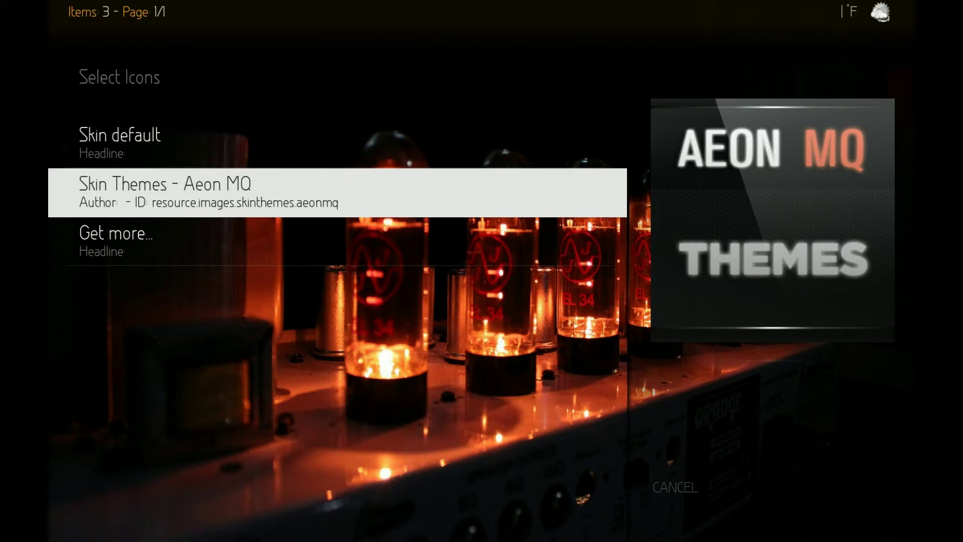
pyautogui.press('Down')
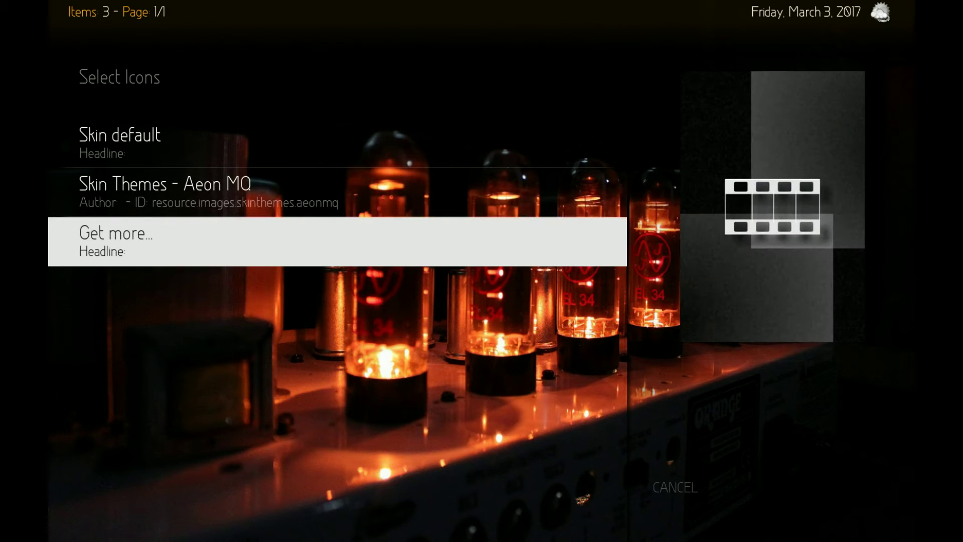
pyautogui.press('Return')
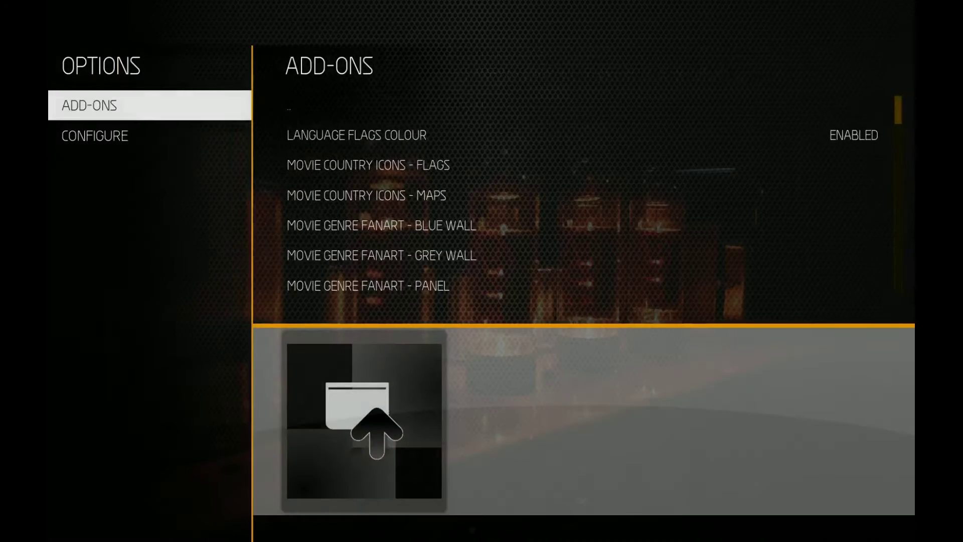
# - Look through the downloadable image add-ons as far as Skin Themes - Aeon MQ and the Studio Icons entries, and return to the skin settings
pyautogui.press('Right')
pyautogui.press('Down')
pyautogui.press('Down')
pyautogui.press('Down')
pyautogui.press('Down')
pyautogui.press('Down')
pyautogui.press('Down')
pyautogui.press('Down')
pyautogui.press('Down')
pyautogui.press('Down')
pyautogui.press('Down')
pyautogui.press('Down')
pyautogui.press('Down')
pyautogui.press('Down')
pyautogui.press('Down')
pyautogui.press('Down')
pyautogui.press('Down')
pyautogui.press('Down')
pyautogui.press('Down')
pyautogui.press('Down')
pyautogui.press('Down')
pyautogui.press('Down')
pyautogui.press('Down')
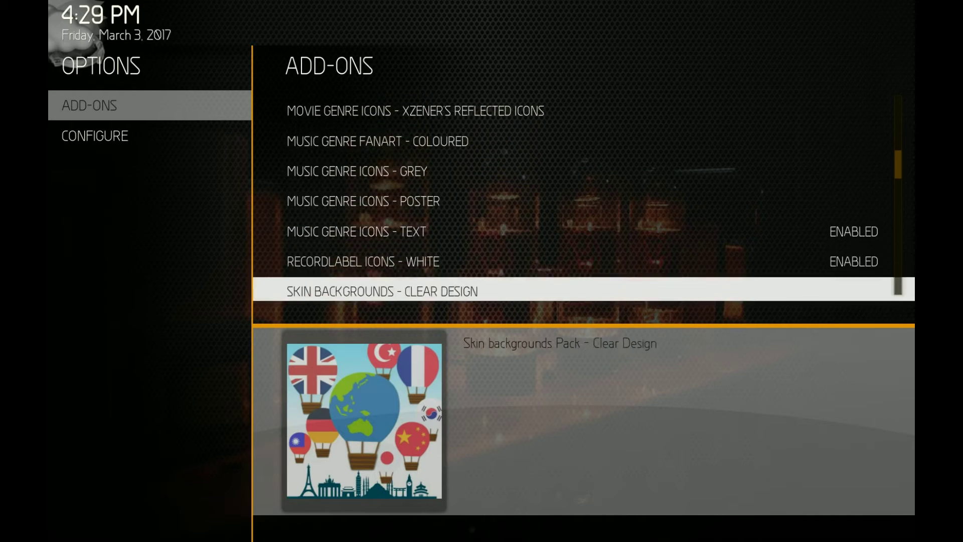
pyautogui.press('Down')
pyautogui.press('Down')
pyautogui.press('Down')
pyautogui.press('Down')
pyautogui.press('Down')
pyautogui.press('Down')
pyautogui.press('Down')
pyautogui.press('Down')
pyautogui.press('Down')
pyautogui.press('Down')
pyautogui.press('Down')
pyautogui.press('Down')
pyautogui.press('Down')
pyautogui.press('Down')
pyautogui.press('Down')
pyautogui.press('Down')
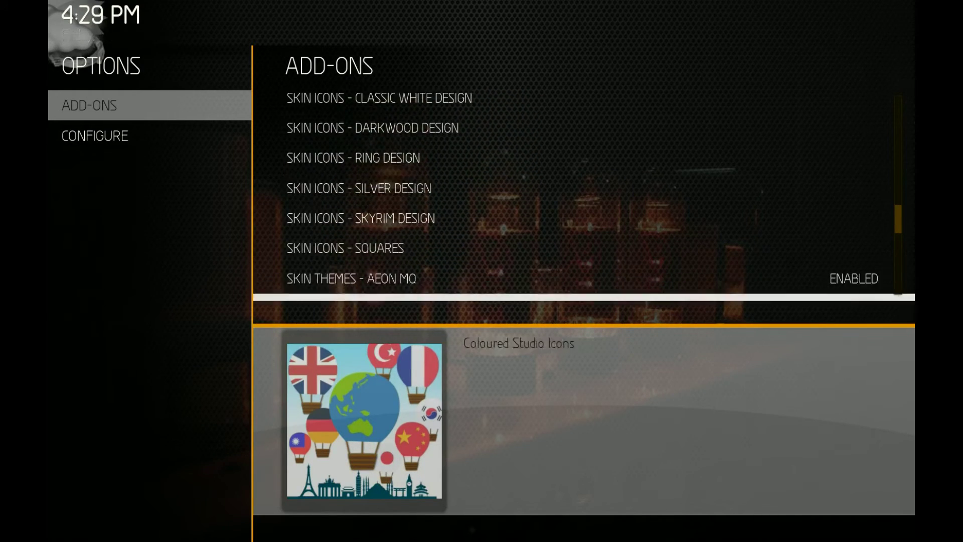
pyautogui.press('Down')
pyautogui.press('Up')
pyautogui.press('Up')
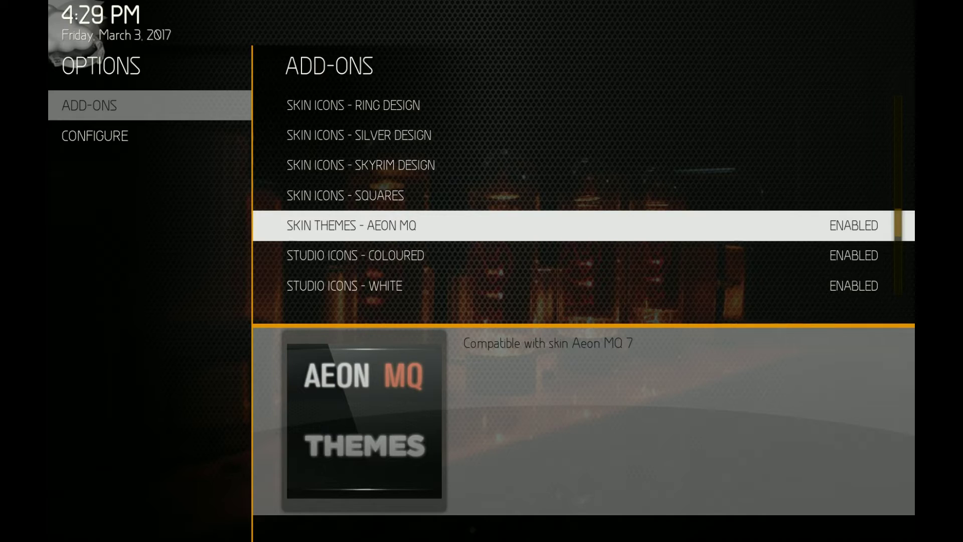
pyautogui.press('BackSpace')
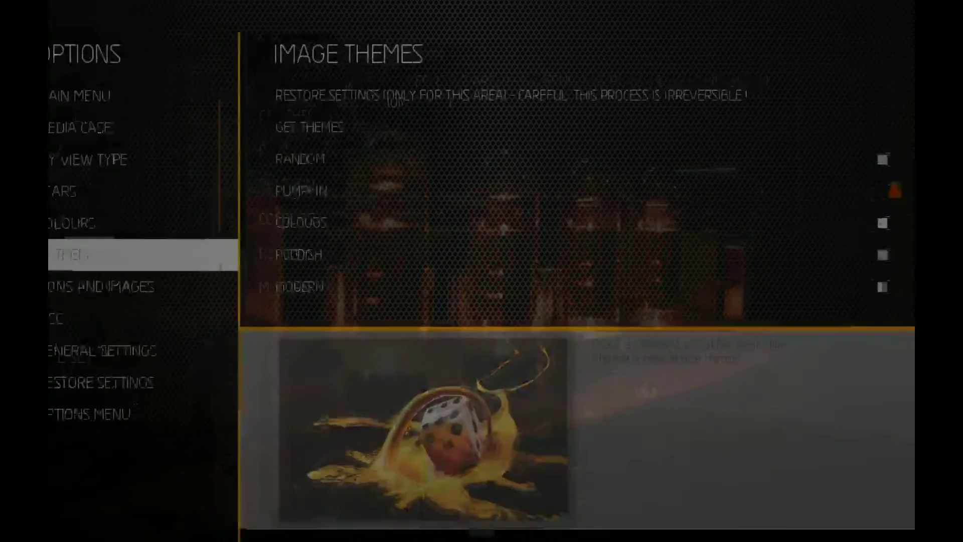
# - Review the image themes offered by the skin, from Random and Pumpkin through Modern
pyautogui.press('Right')
pyautogui.press('Down')
pyautogui.press('Down')
pyautogui.press('Down')
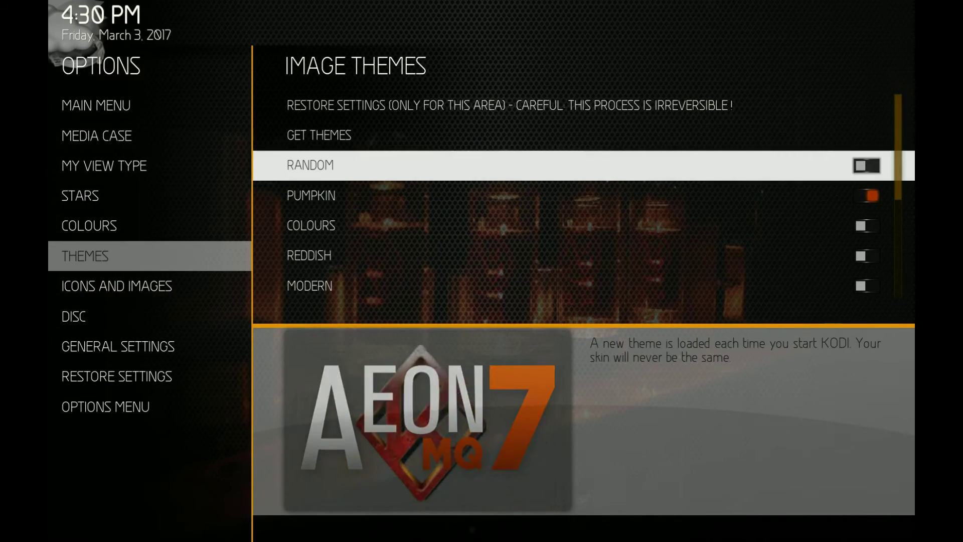
pyautogui.press('Down')
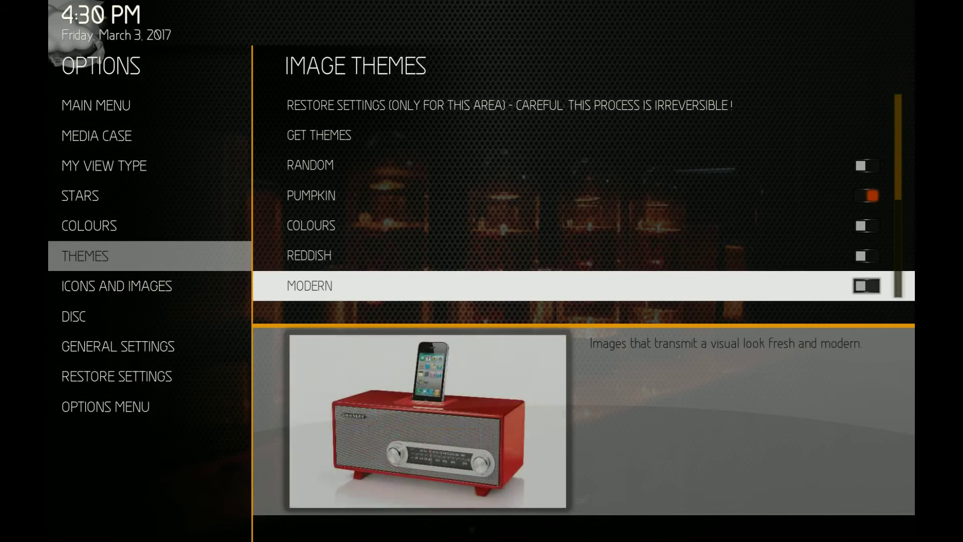
pyautogui.press('Up')
pyautogui.press('Up')
pyautogui.press('Down')
pyautogui.press('Up')
pyautogui.press('Up')
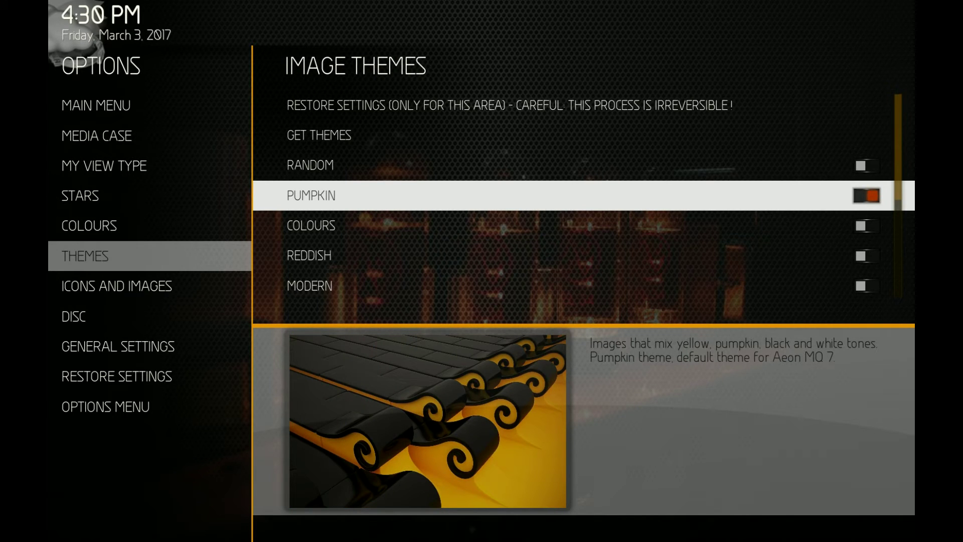
# - Leave the skin settings and exit Kodi using the home screen's Shutdown entry
pyautogui.press('Escape')
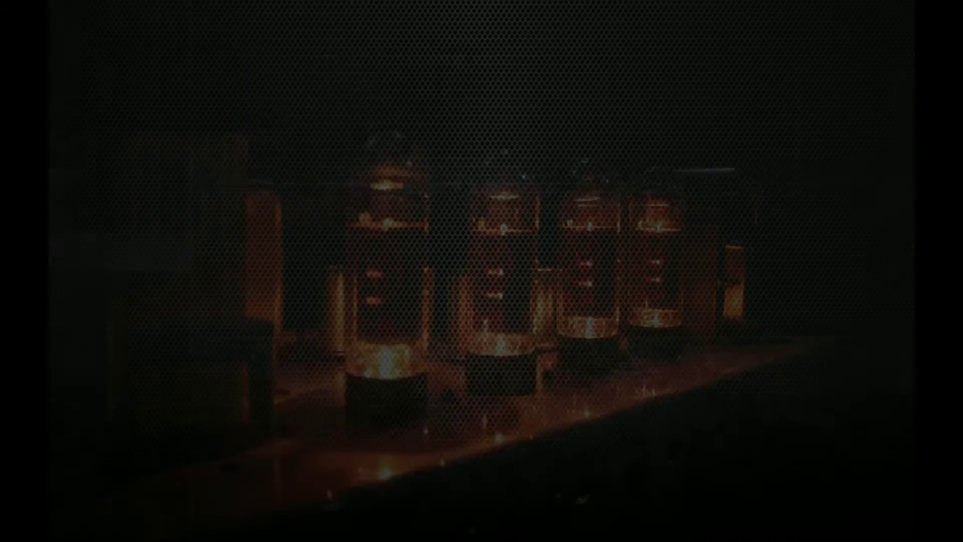
pyautogui.press('Right')
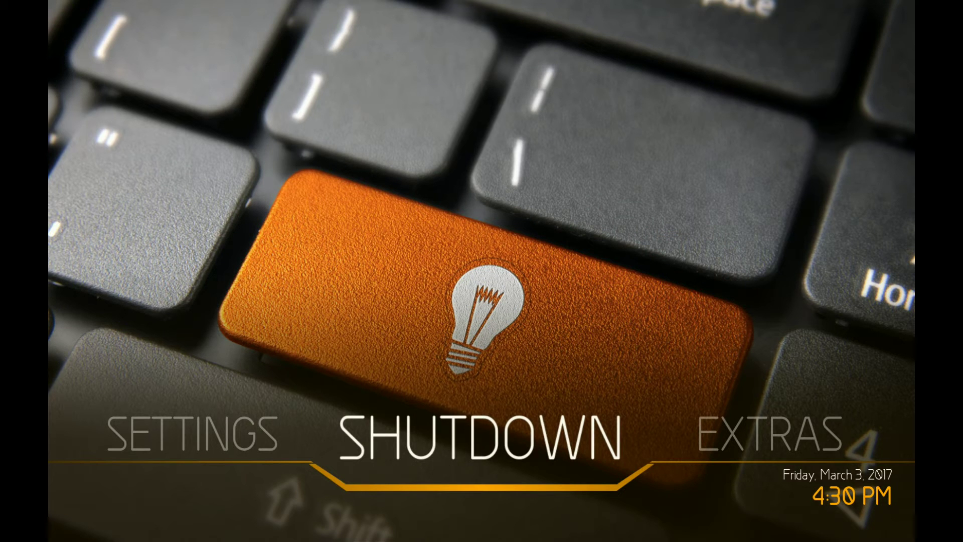
pyautogui.press('Return')
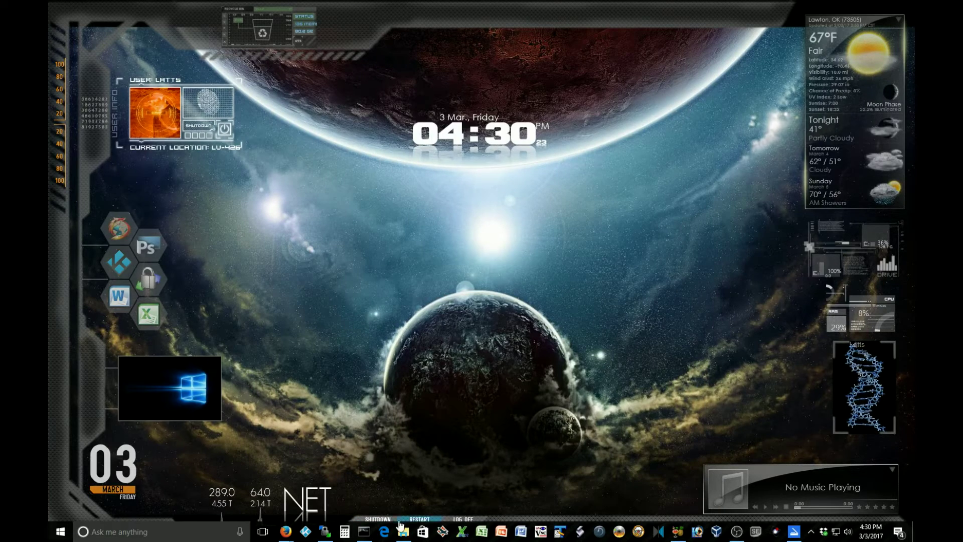
# - Switch to File Explorer, open drive OS (C:) in a new window and place it side by side with the This PC window
pyautogui.click(406, 474)
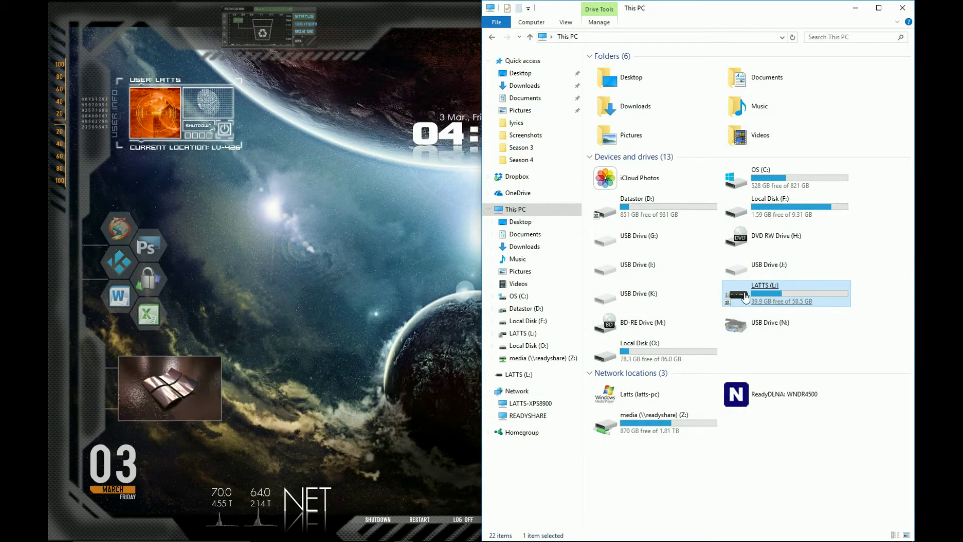
pyautogui.rightClick(741, 179)
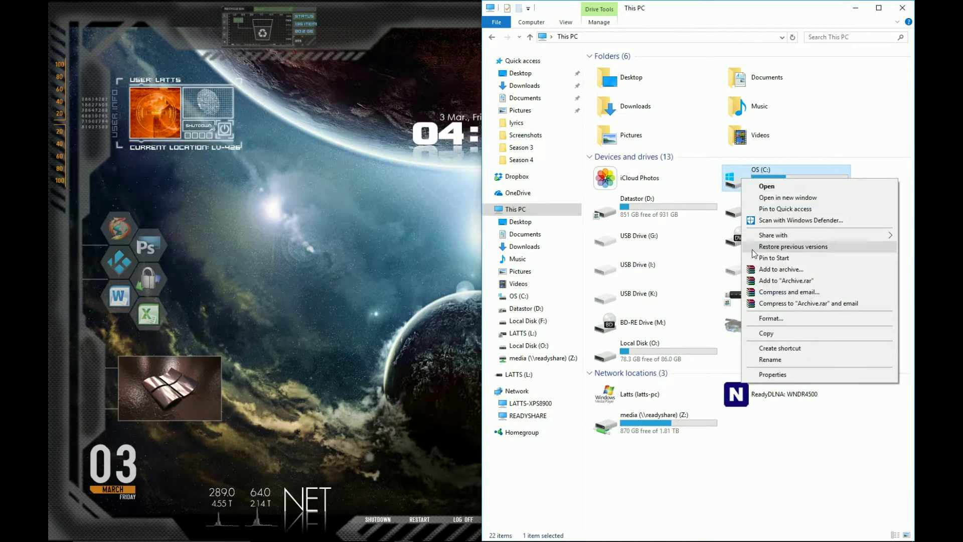
pyautogui.click(791, 198)
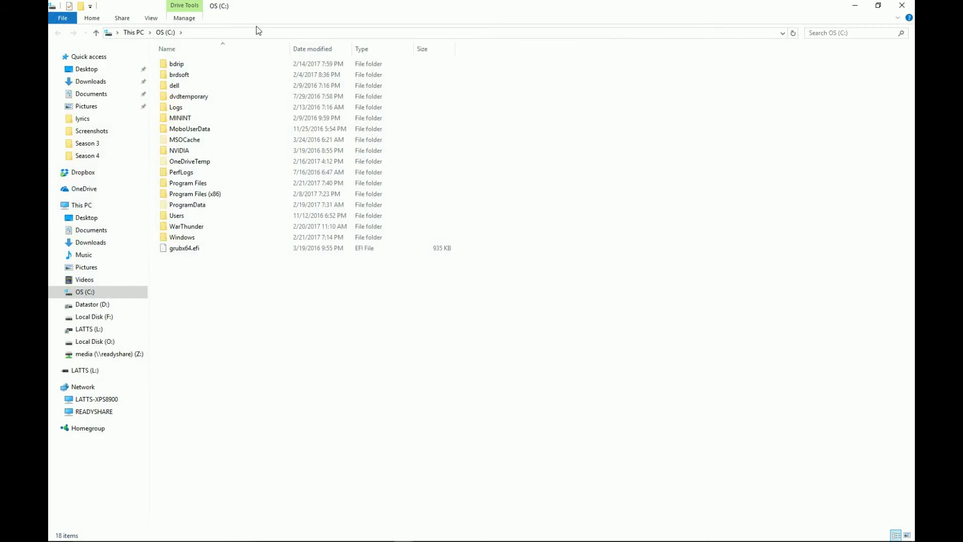
pyautogui.moveTo(420, 10); pyautogui.dragTo(49, 11)
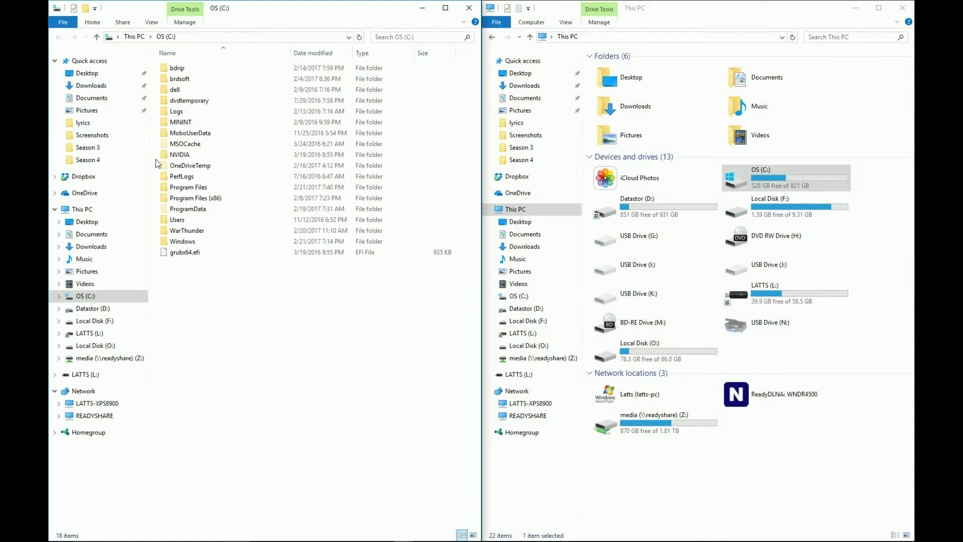
# - Open the Users folder on drive C: and go into the current account's profile folder
pyautogui.click(168, 222)
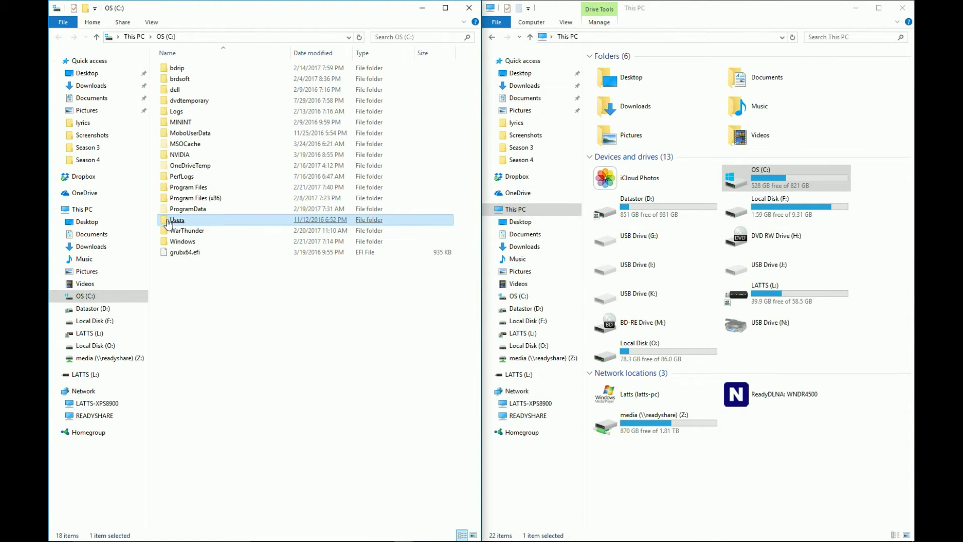
pyautogui.doubleClick(167, 222)
pyautogui.click(173, 90)
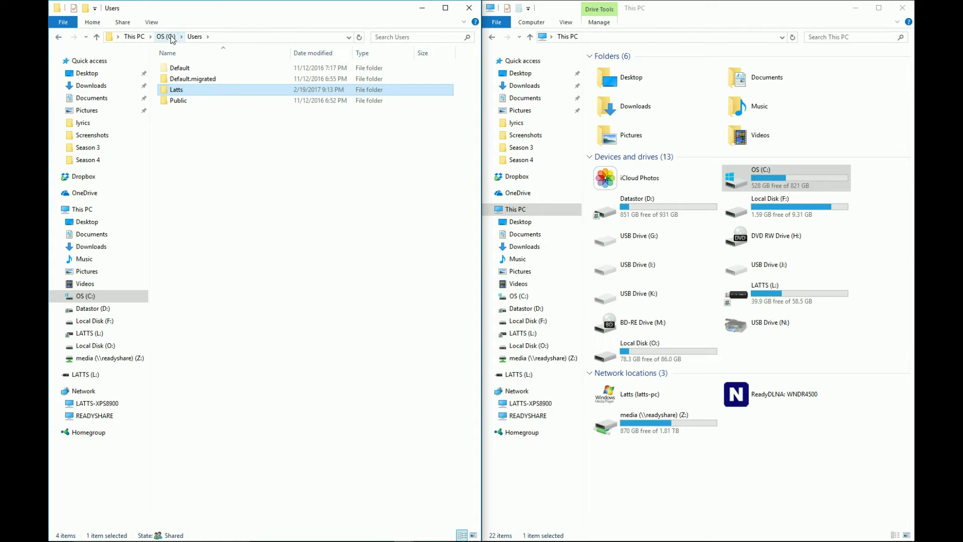
pyautogui.doubleClick(175, 89)
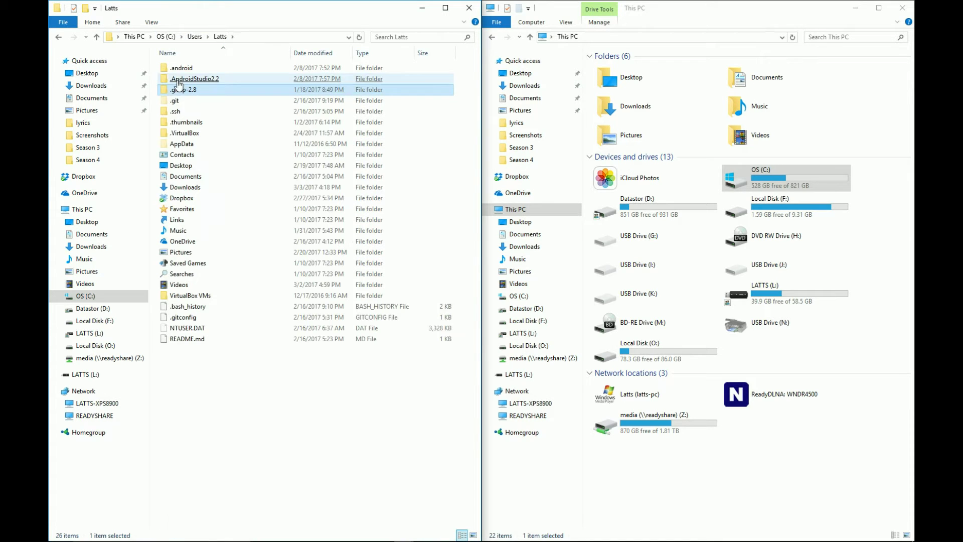
# - Check the Hidden items display option and open Kodi's addons folder under AppData\Roaming
pyautogui.click(172, 145)
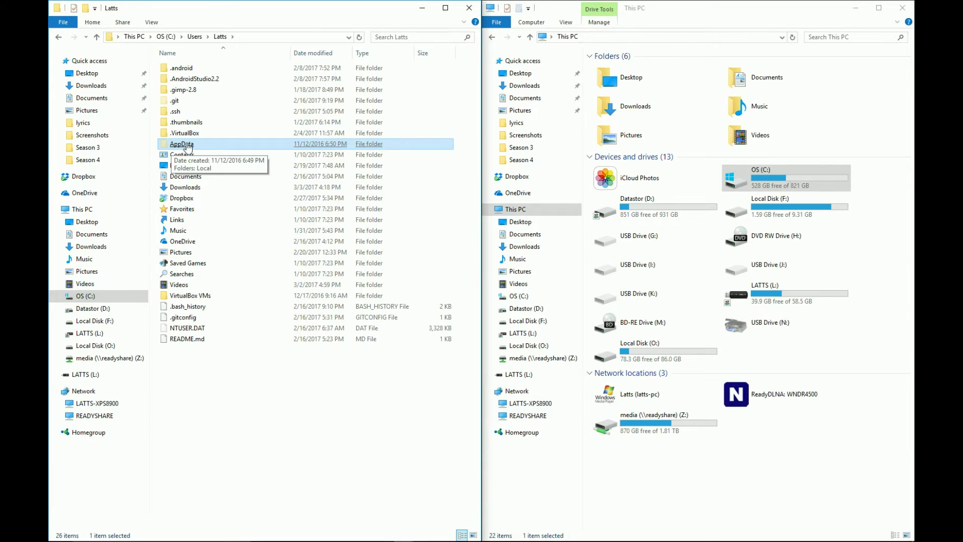
pyautogui.click(152, 22)
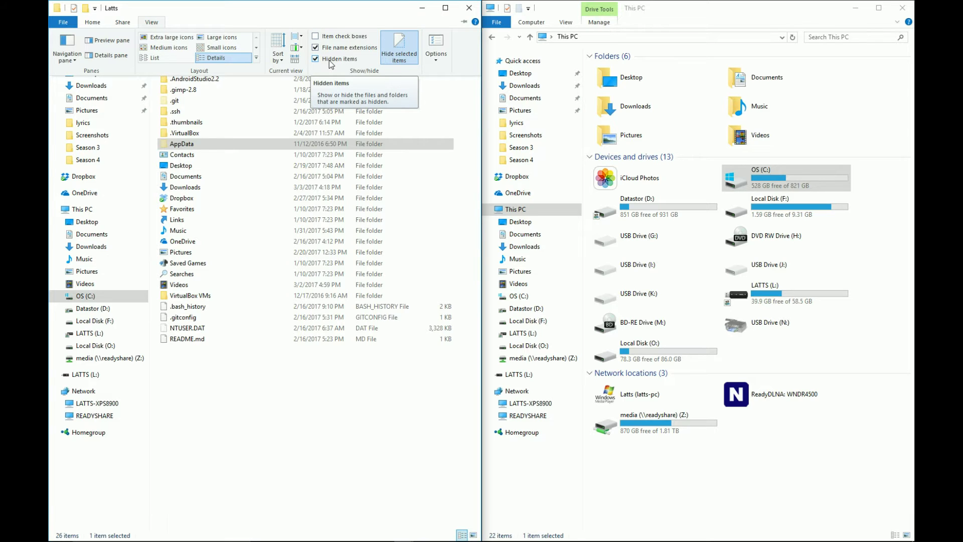
pyautogui.doubleClick(173, 143)
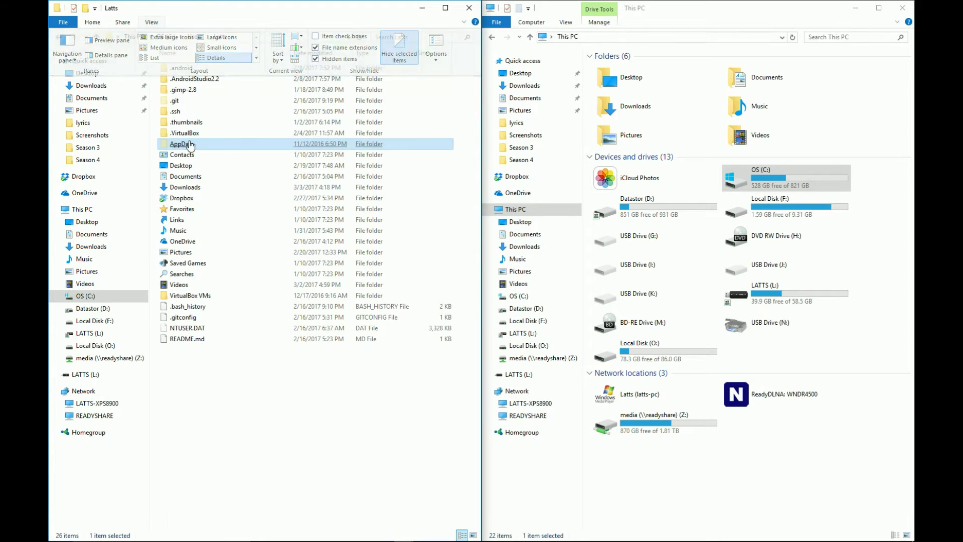
pyautogui.doubleClick(179, 90)
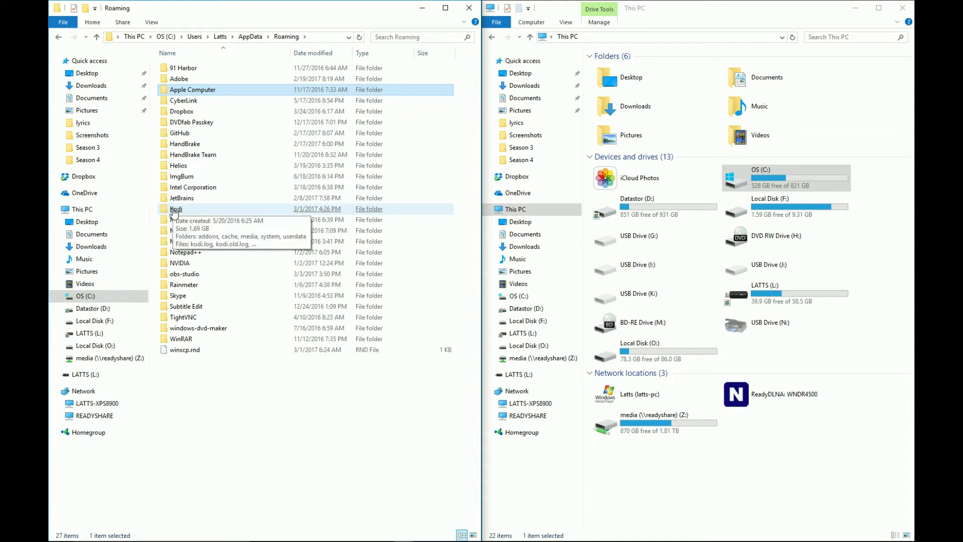
pyautogui.doubleClick(173, 208)
pyautogui.doubleClick(179, 68)
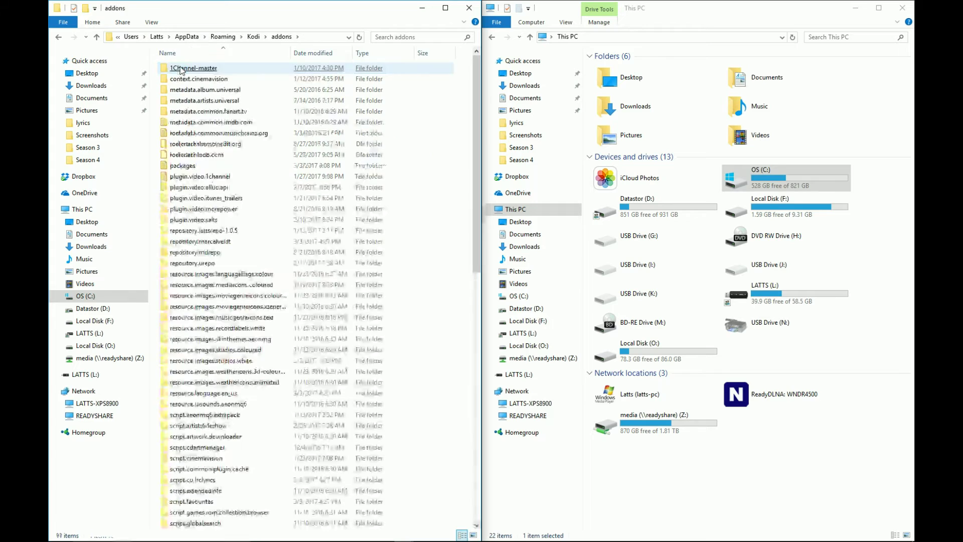
# - Open the resources folder inside the resource.images.skinthemes.aeonmq add-on
pyautogui.moveTo(477, 122); pyautogui.dragTo(482, 168)
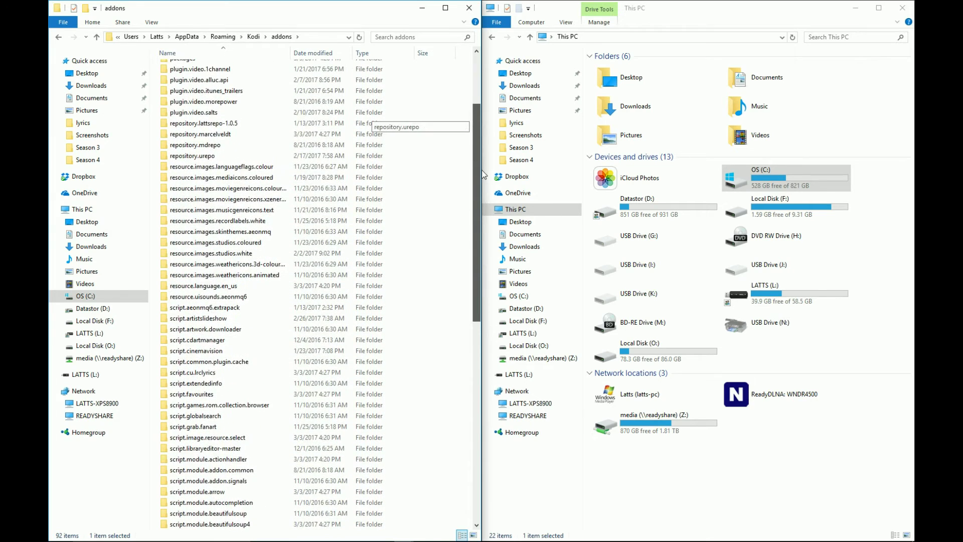
pyautogui.click(216, 233)
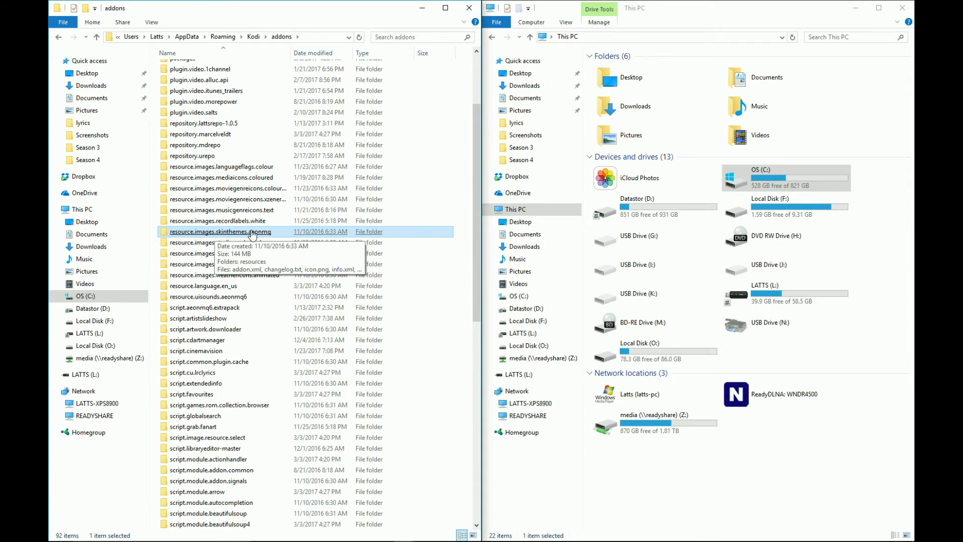
pyautogui.doubleClick(237, 234)
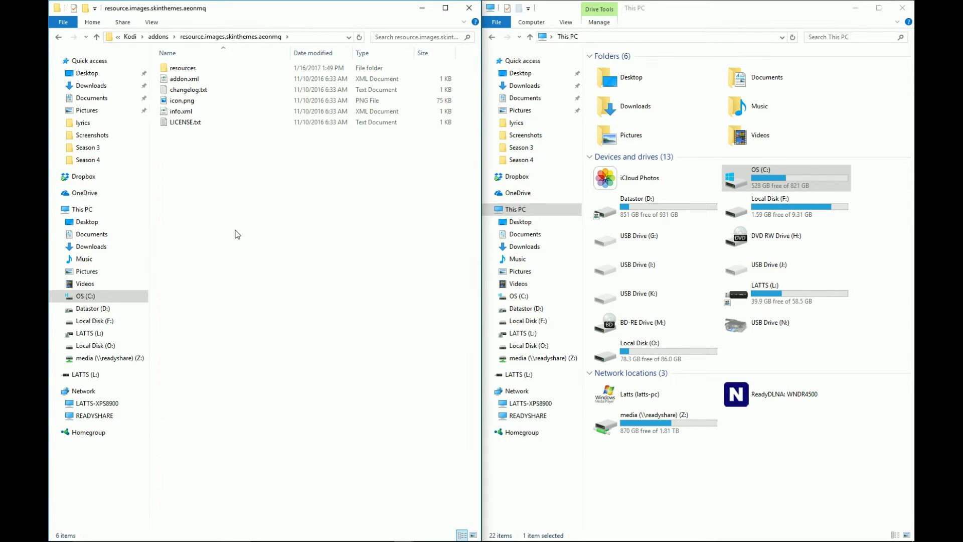
pyautogui.doubleClick(183, 68)
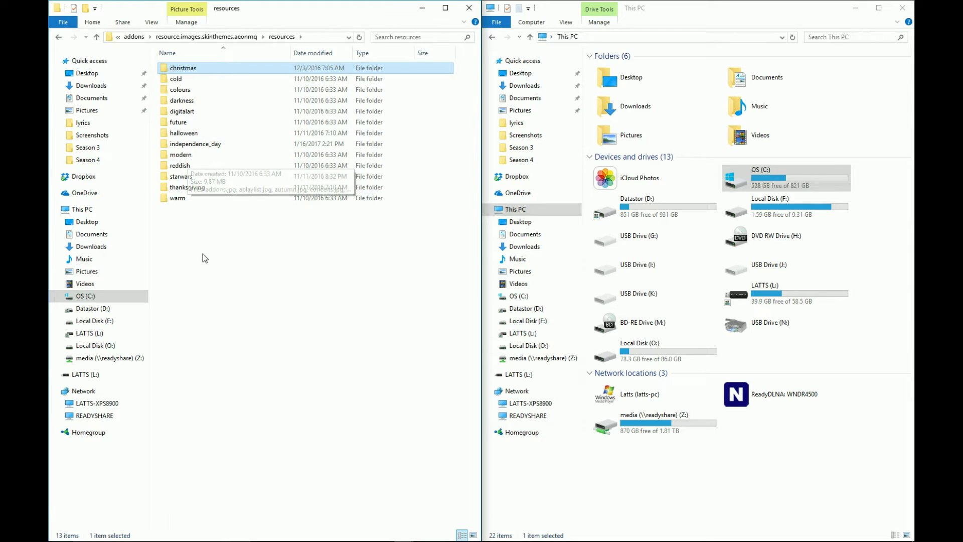
pyautogui.click(180, 257)
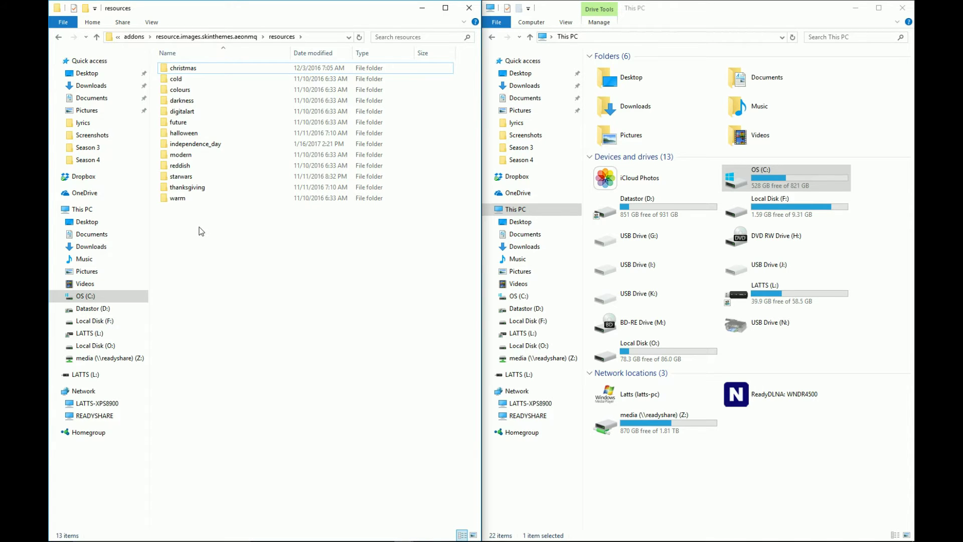
pyautogui.press('h')
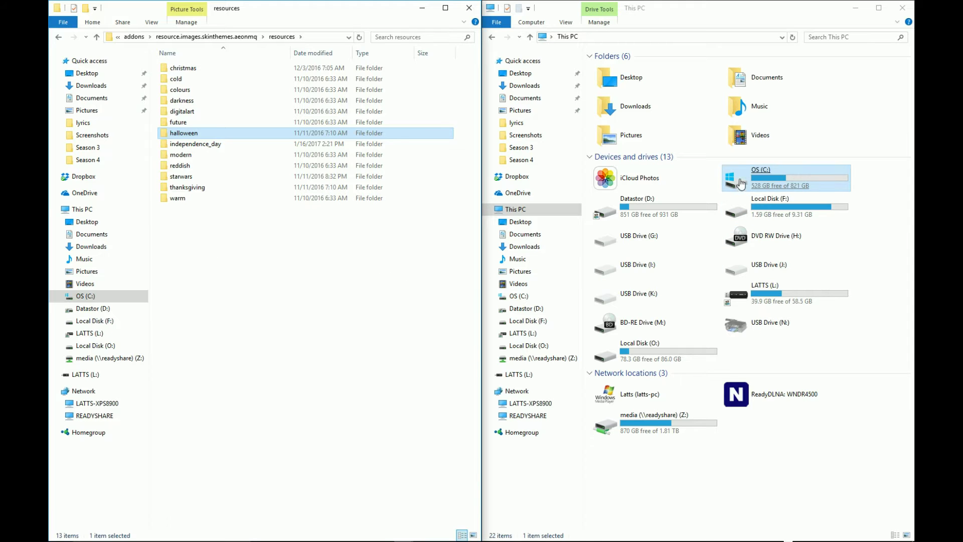
# - In the This PC window, open the KODI folder inside Documents on drive L:
pyautogui.doubleClick(742, 294)
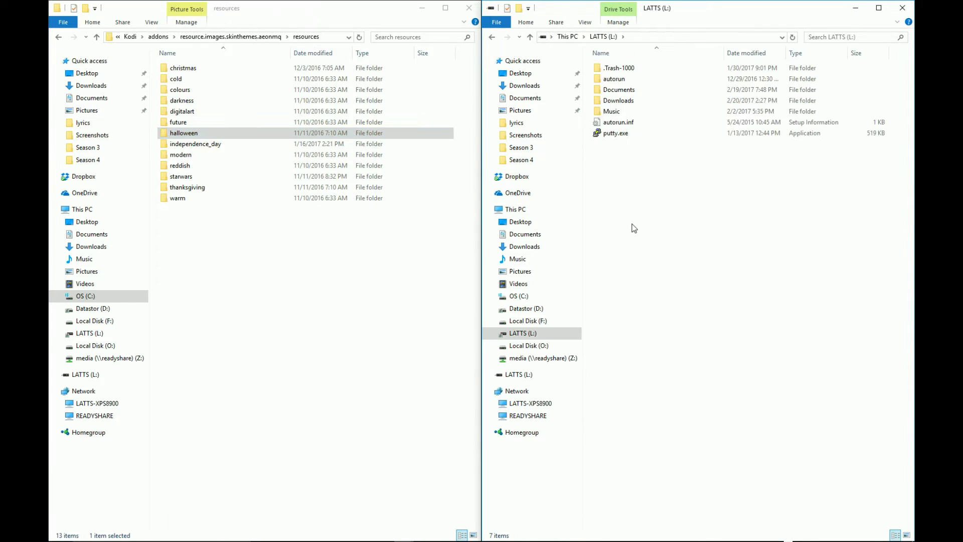
pyautogui.doubleClick(616, 89)
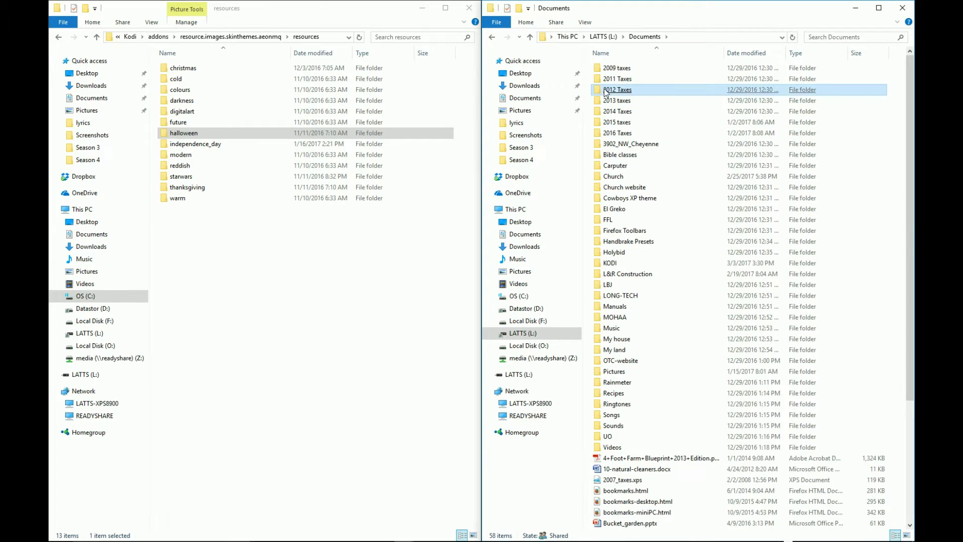
pyautogui.click(605, 266)
pyautogui.doubleClick(610, 266)
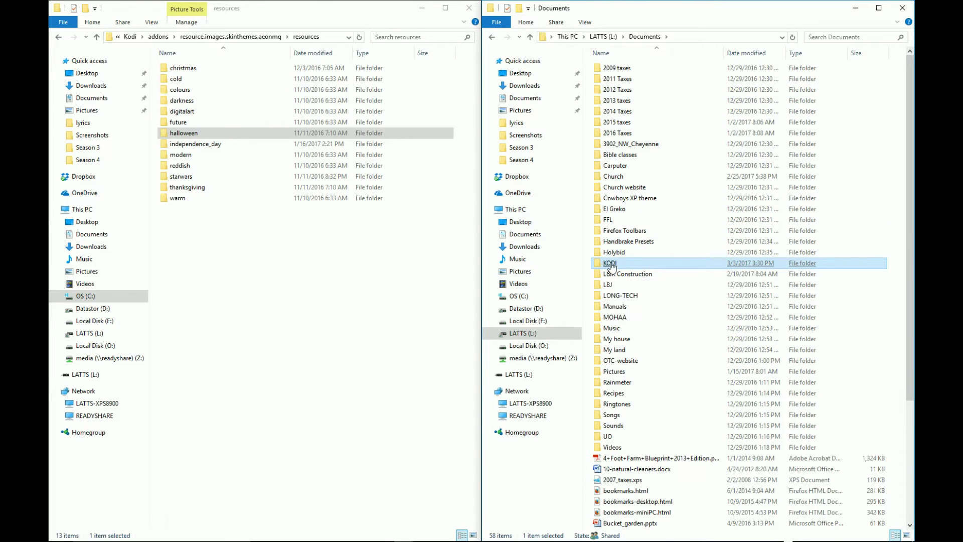
pyautogui.click(613, 253)
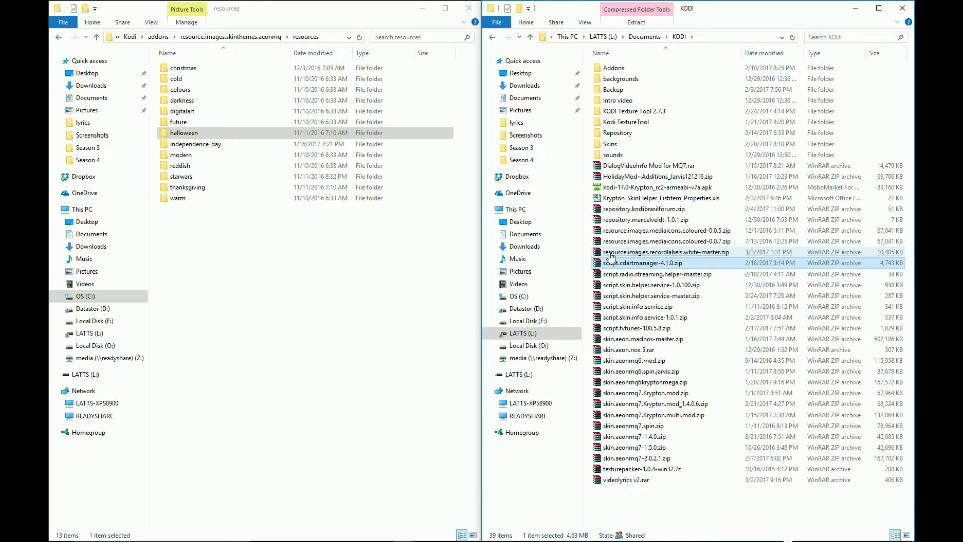
# - Open the Multi_mod folder under Skins\Aeon_MQ7_Krypton\Mods
pyautogui.doubleClick(610, 144)
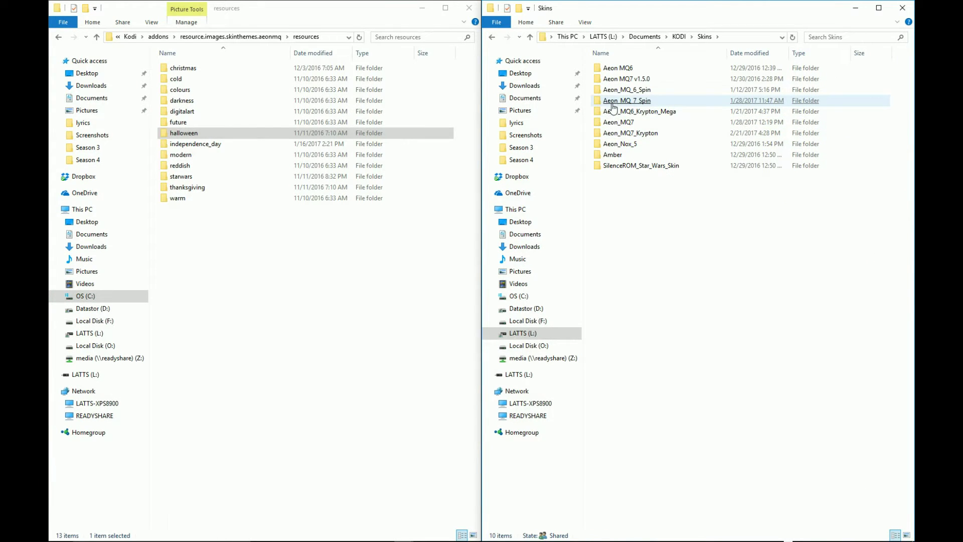
pyautogui.doubleClick(609, 133)
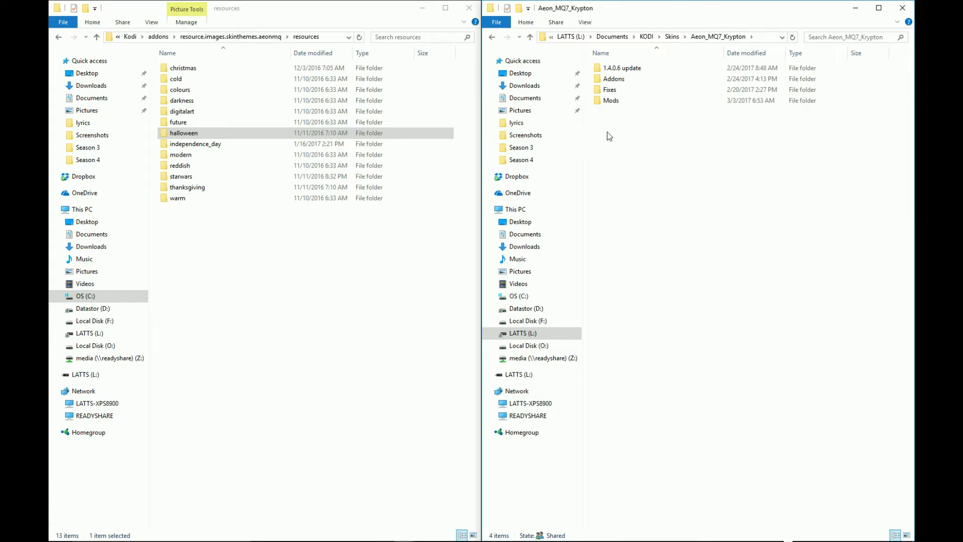
pyautogui.doubleClick(604, 100)
pyautogui.doubleClick(618, 79)
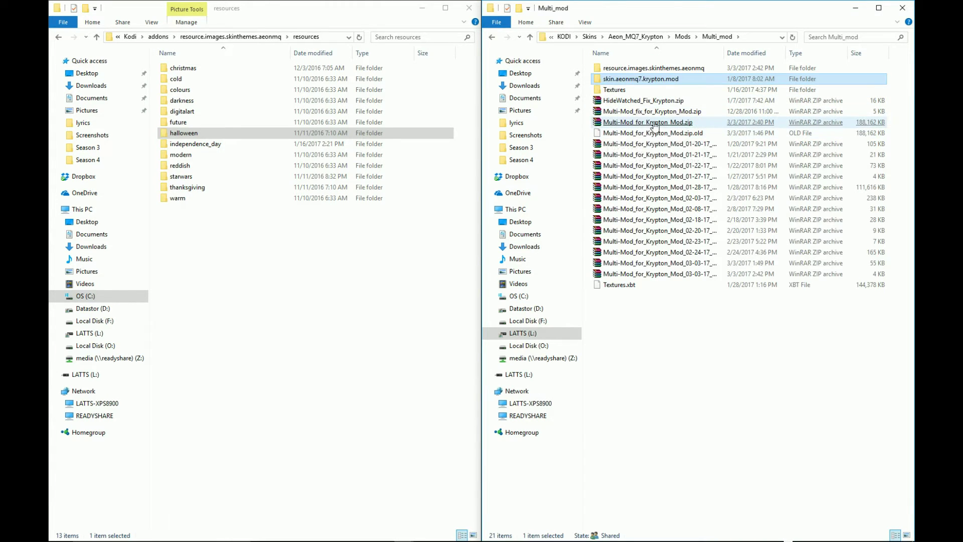
# - Examine the theme folders in Multi-Mod_for_Krypton_Mod.zip under resource.images.skinthemes.aeonmq\resources, and close the archive
pyautogui.doubleClick(642, 122)
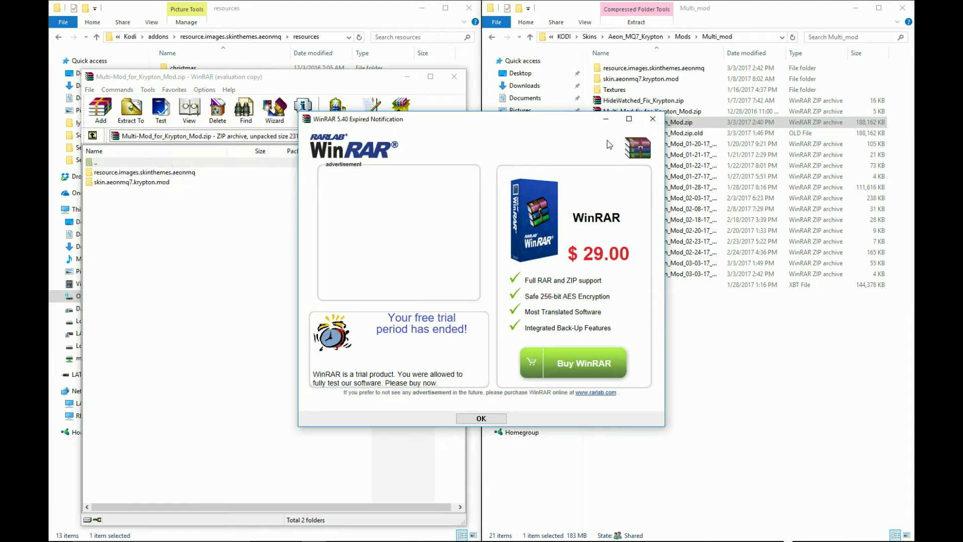
pyautogui.click(652, 119)
pyautogui.moveTo(367, 81); pyautogui.dragTo(764, 35)
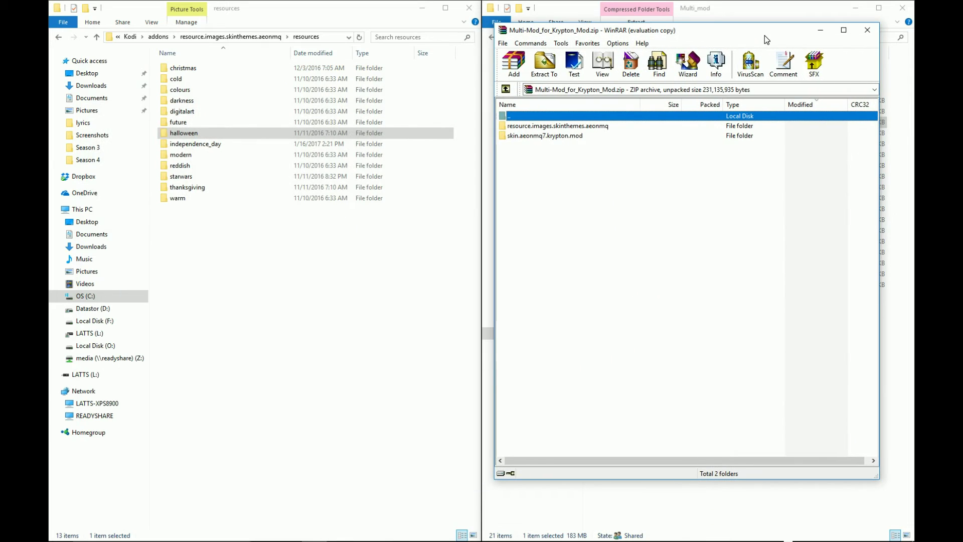
pyautogui.click(551, 125)
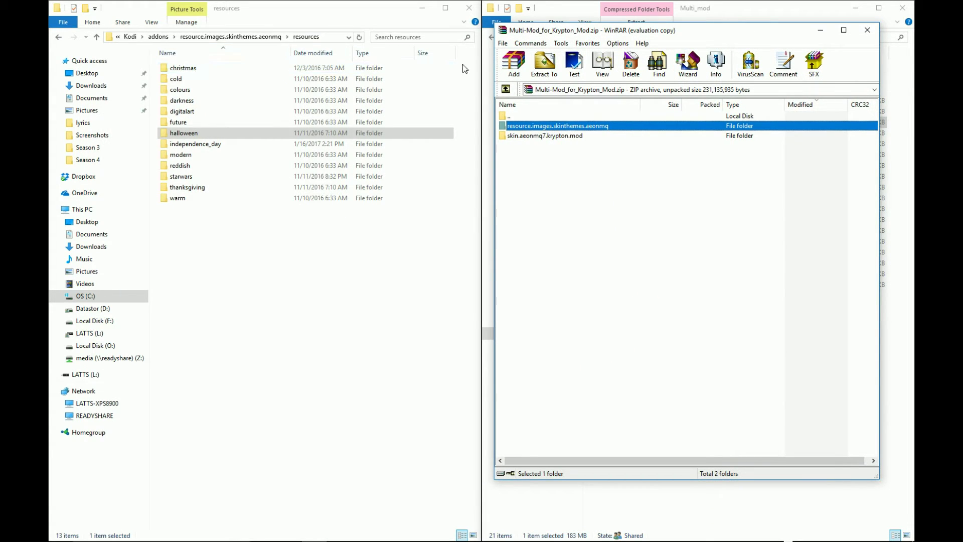
pyautogui.doubleClick(576, 128)
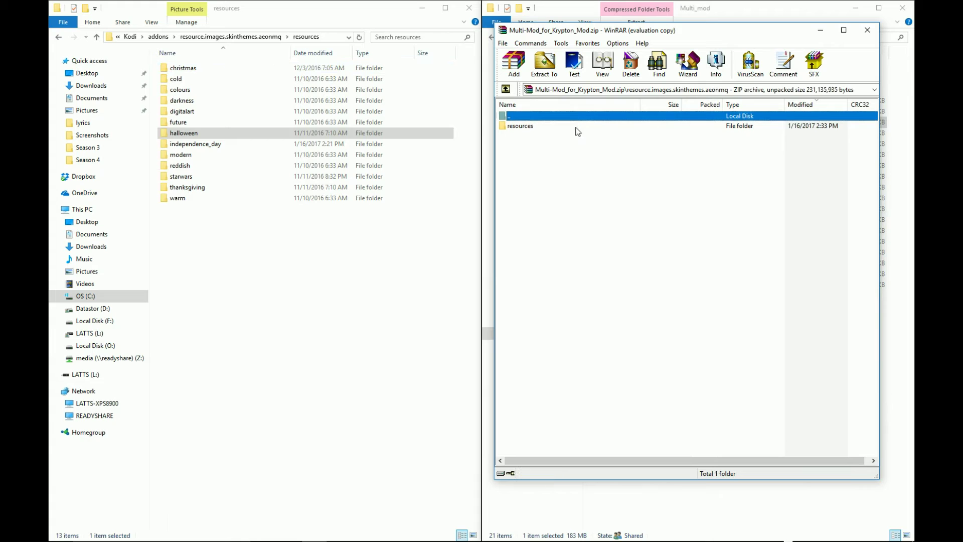
pyautogui.doubleClick(515, 126)
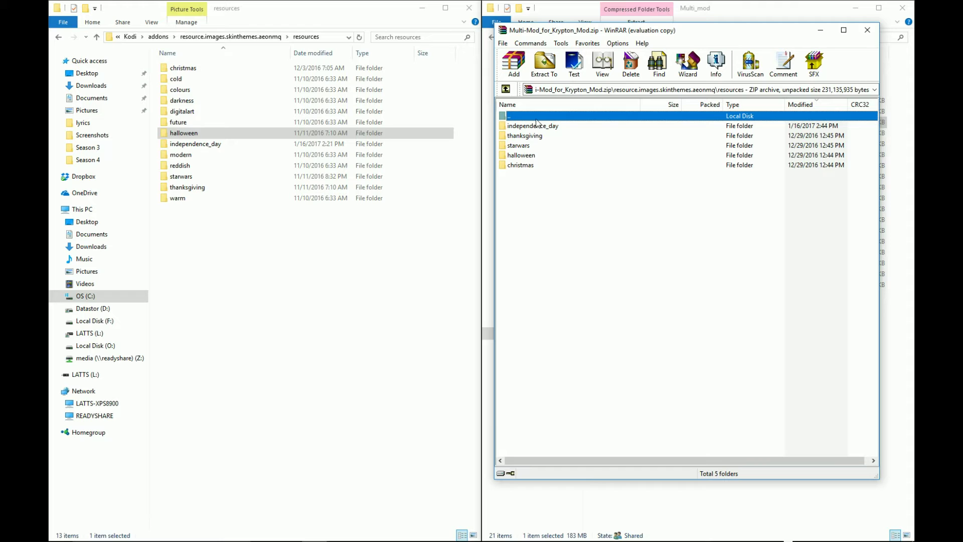
pyautogui.click(867, 30)
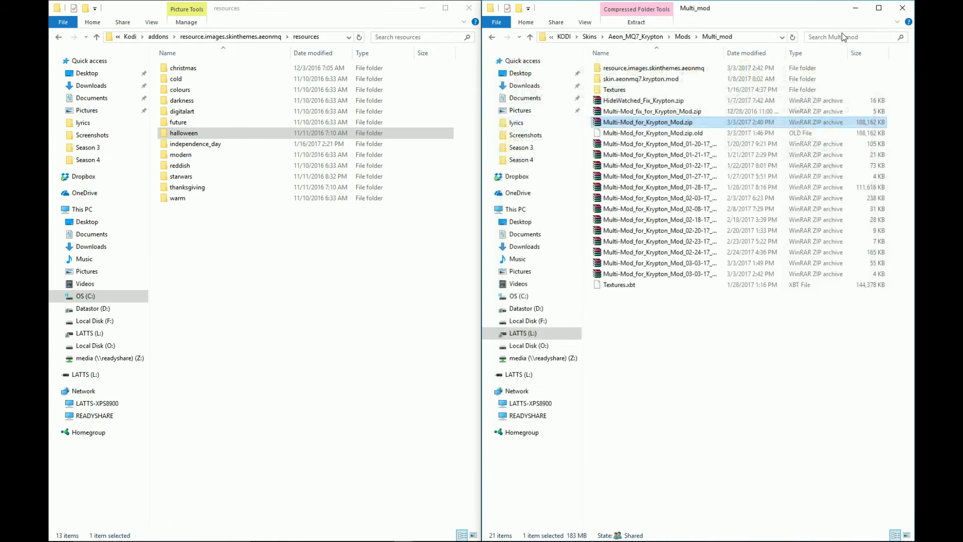
# - Reopen Multi-Mod_for_Krypton_Mod.zip, look into its skin.aeonmq7.krypton.mod folder and return to the archive's root
pyautogui.doubleClick(631, 124)
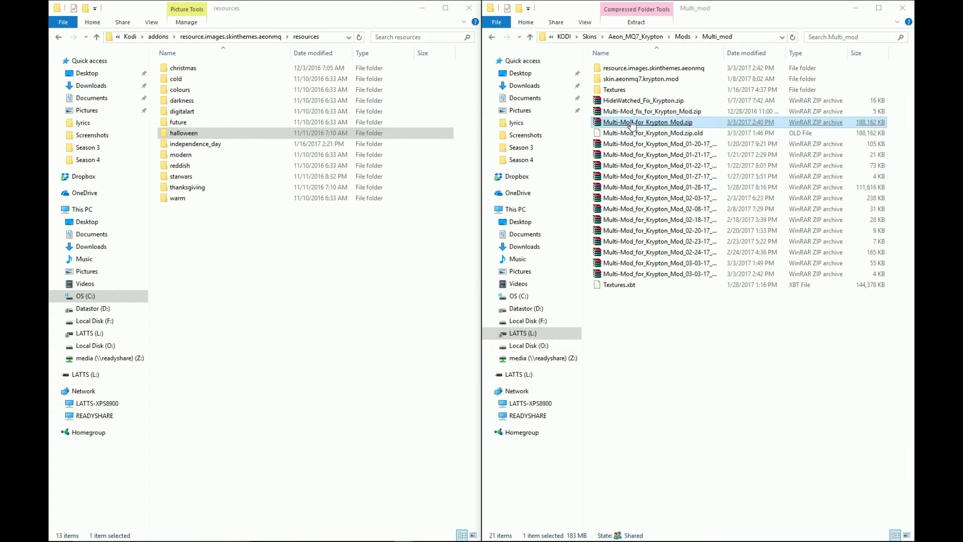
pyautogui.click(652, 118)
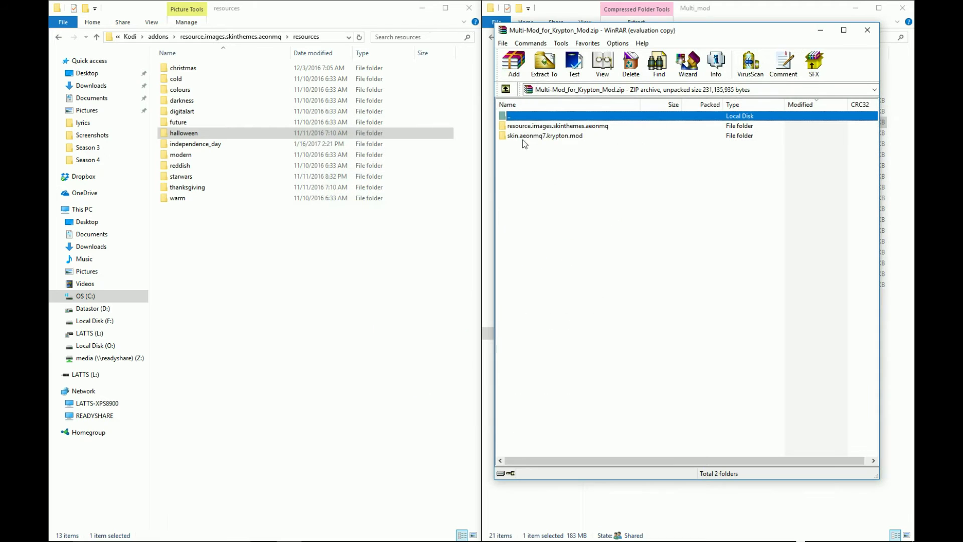
pyautogui.doubleClick(526, 136)
pyautogui.doubleClick(508, 118)
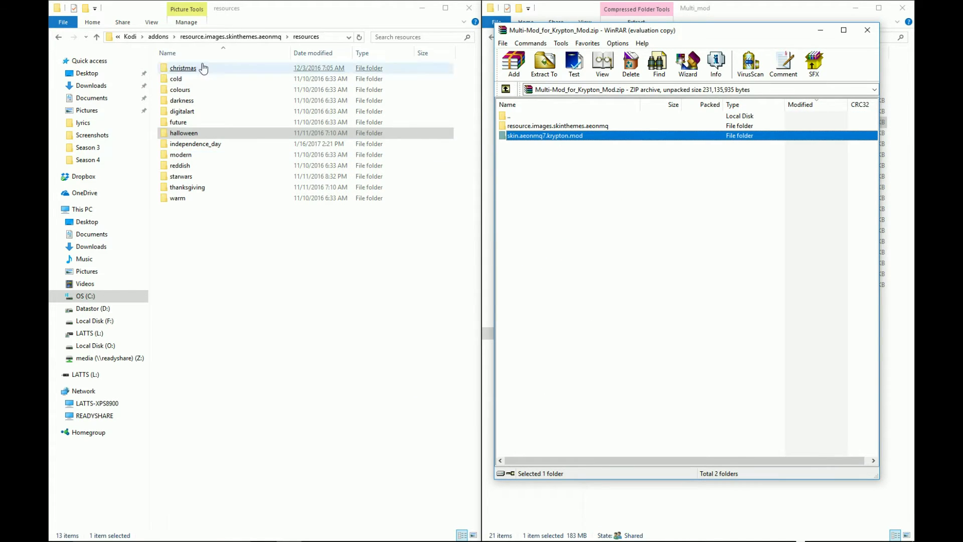
# - In the Explorer window, go back to Kodi's addons folder and open skin.aeonmq7.krypton.mod\1080i
pyautogui.click(158, 37)
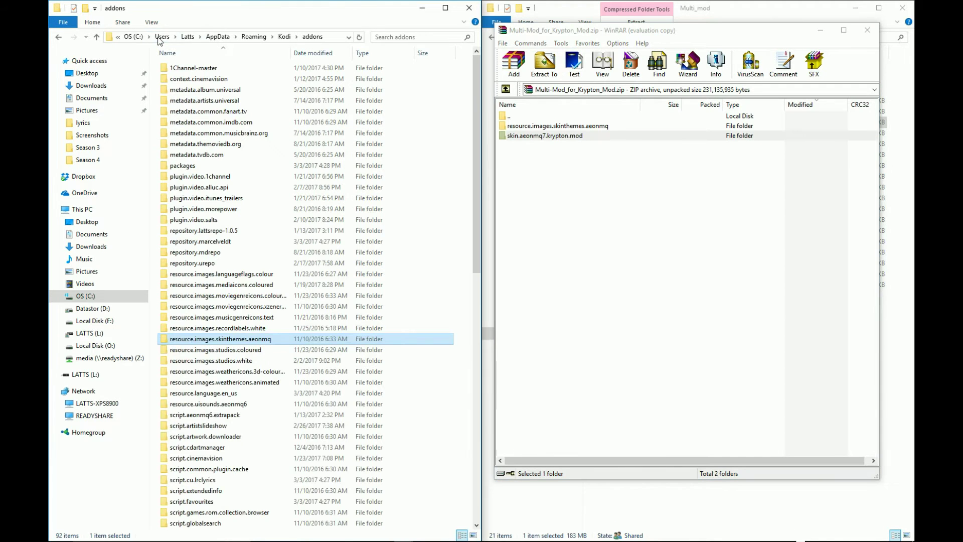
pyautogui.scroll(-8, 362, 352)
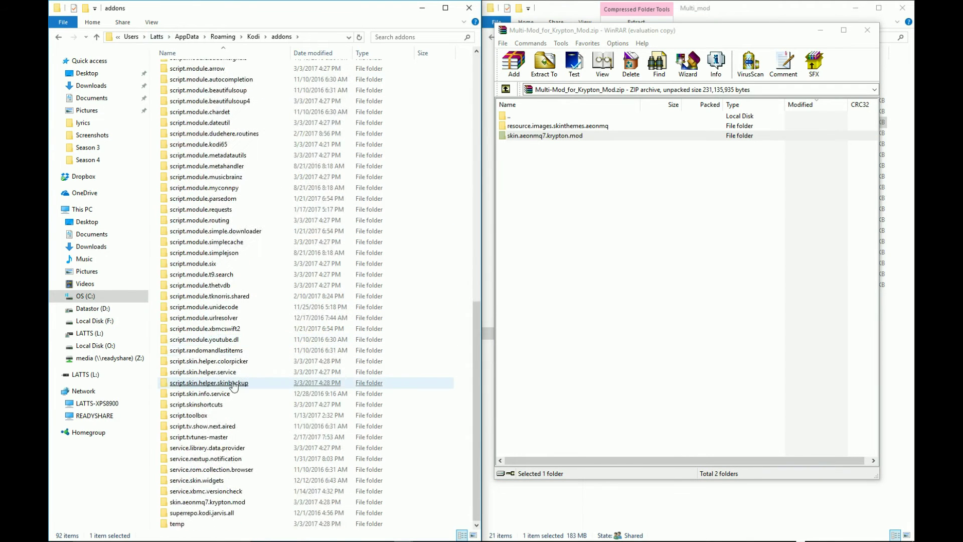
pyautogui.click(184, 506)
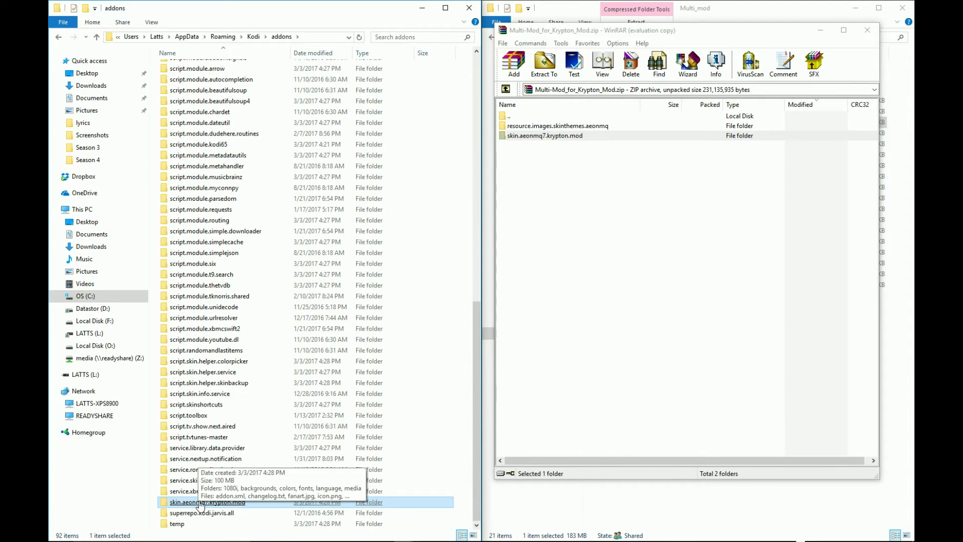
pyautogui.doubleClick(192, 502)
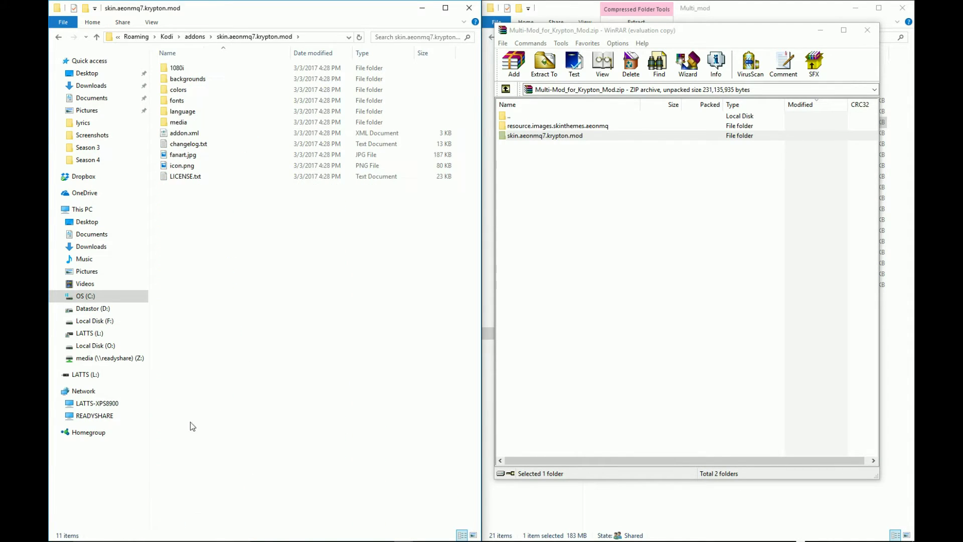
pyautogui.click(175, 69)
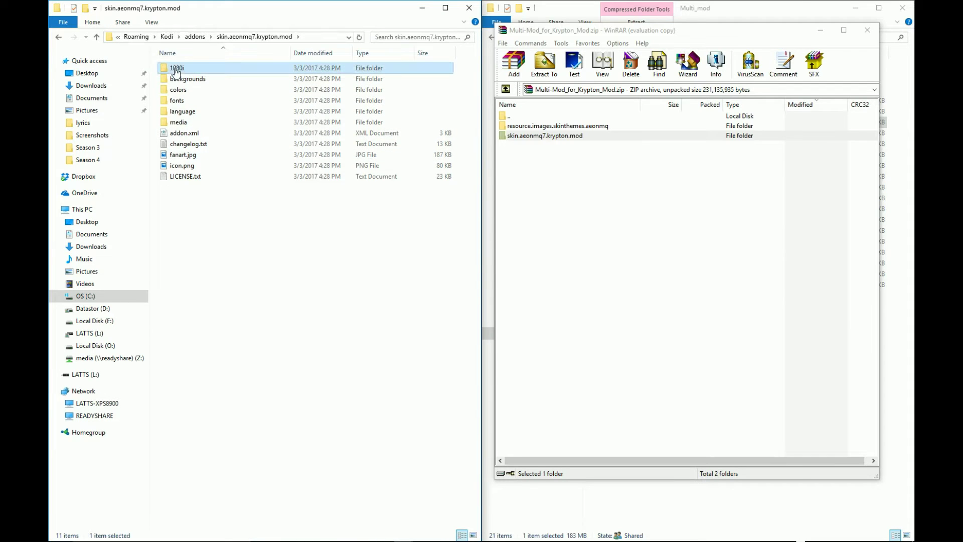
pyautogui.doubleClick(169, 70)
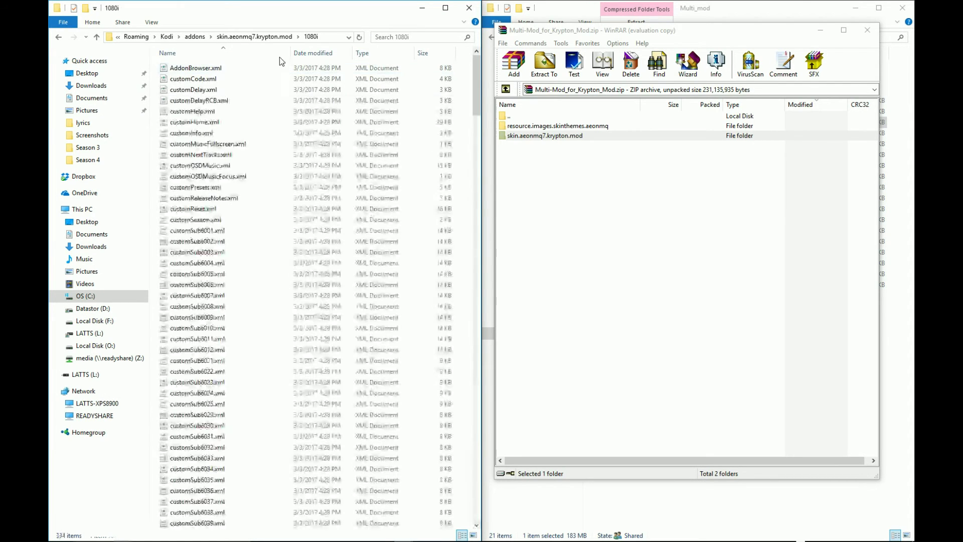
# - Copy all files from the archive's skin.aeonmq7.krypton.mod\1080i folder into Kodi's 1080i folder, replacing the files with the same names
pyautogui.click(510, 150)
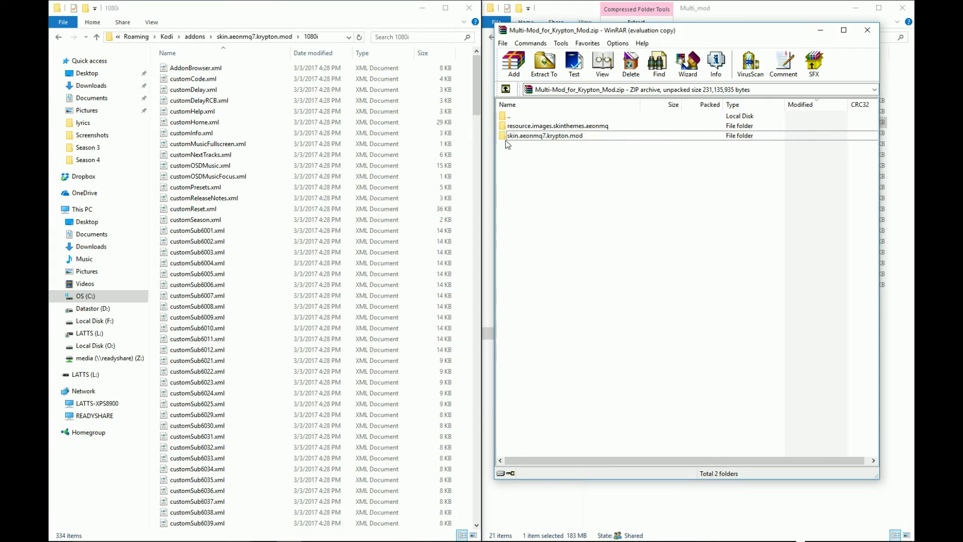
pyautogui.doubleClick(507, 137)
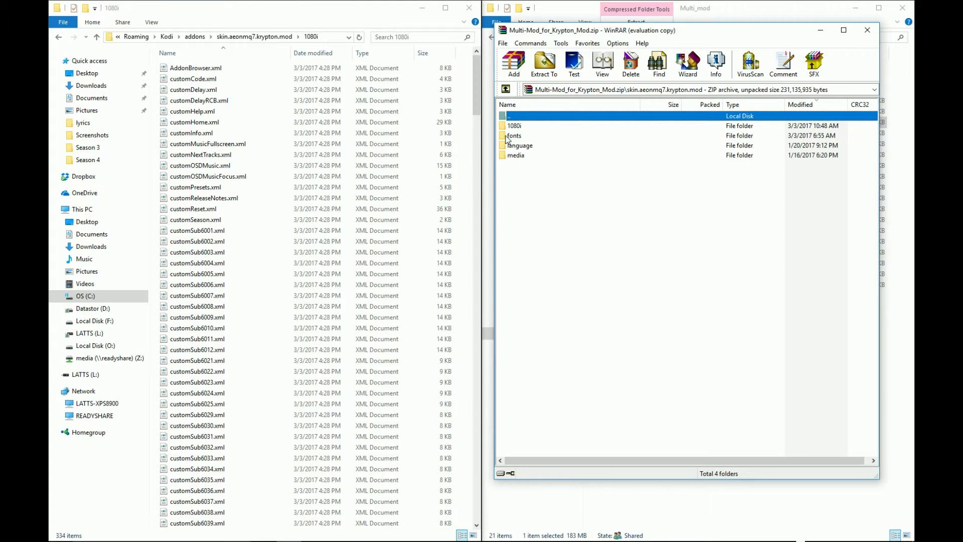
pyautogui.doubleClick(512, 126)
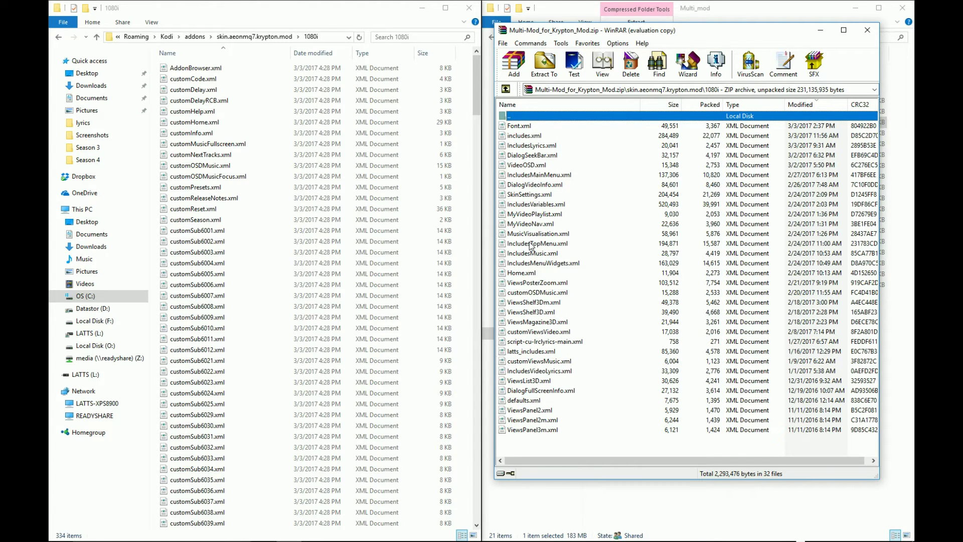
pyautogui.hotkey('ctrl', 'a')
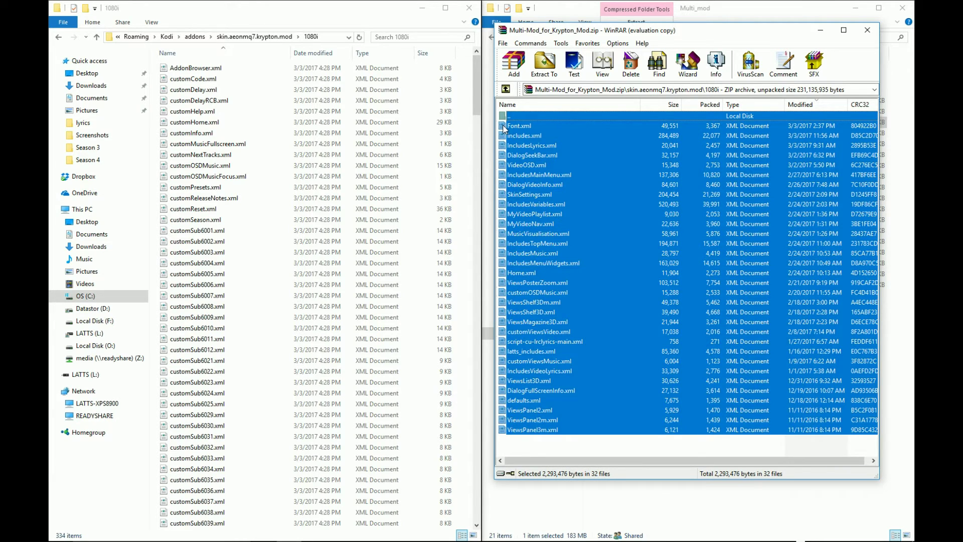
pyautogui.moveTo(504, 129); pyautogui.dragTo(223, 178)
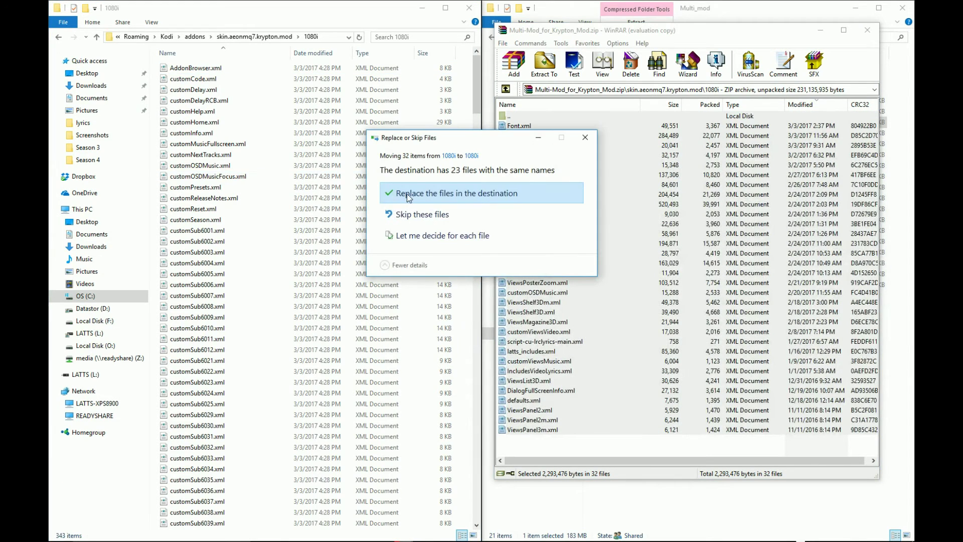
pyautogui.click(408, 193)
pyautogui.click(409, 198)
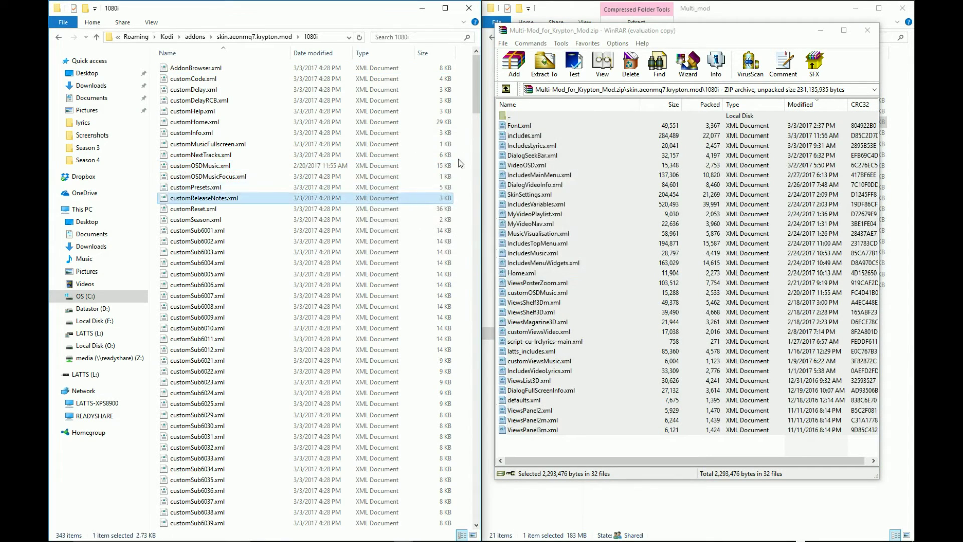
# - Open the fonts folder of skin.aeonmq7.krypton.mod both in the archive and in Kodi's addons folder
pyautogui.click(505, 119)
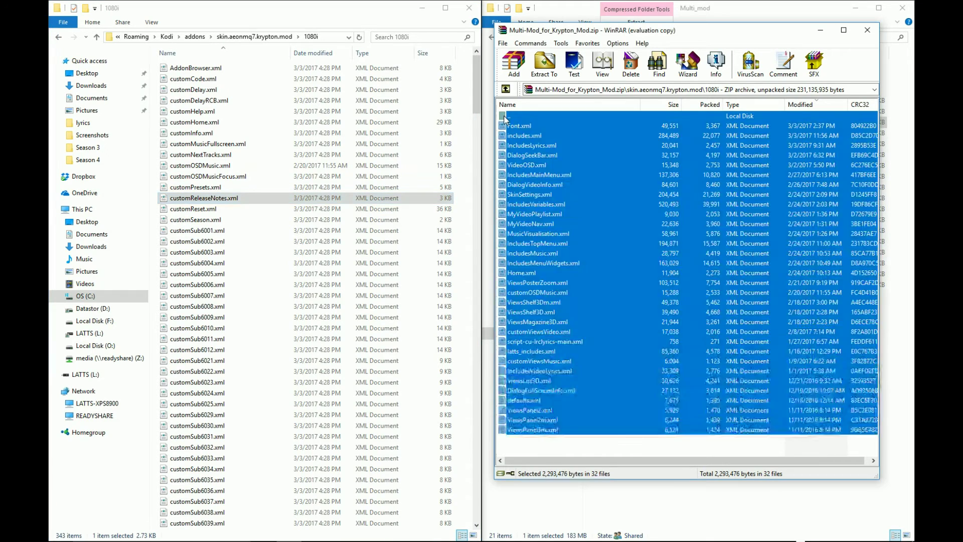
pyautogui.doubleClick(504, 119)
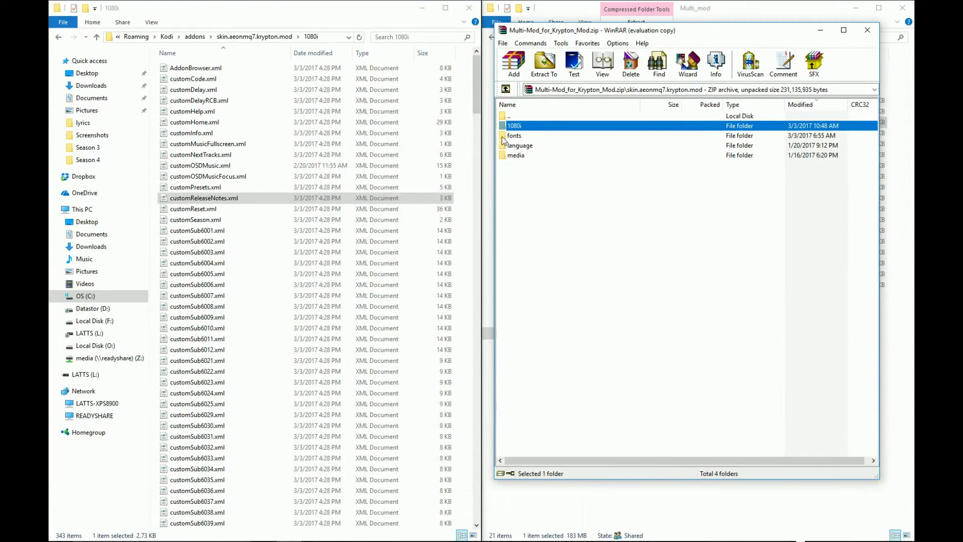
pyautogui.doubleClick(504, 137)
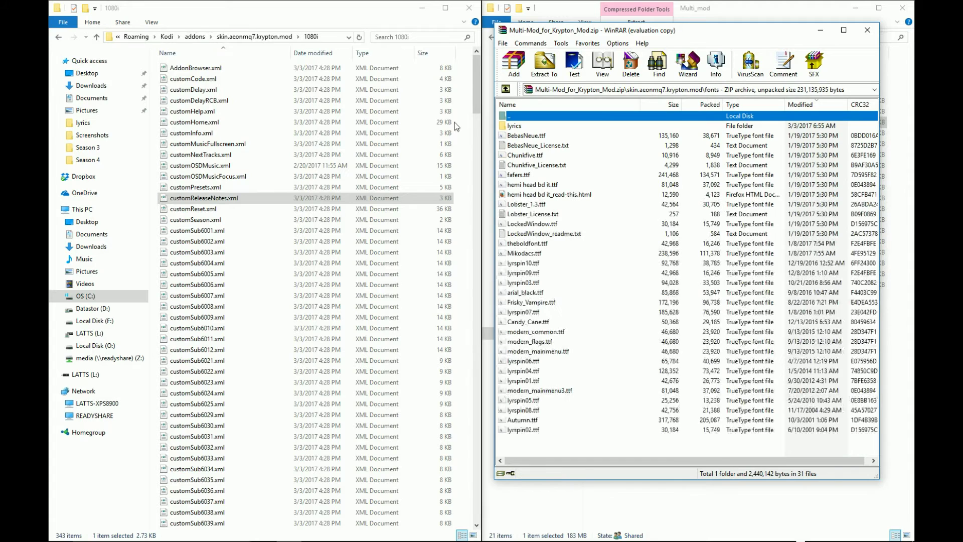
pyautogui.click(249, 37)
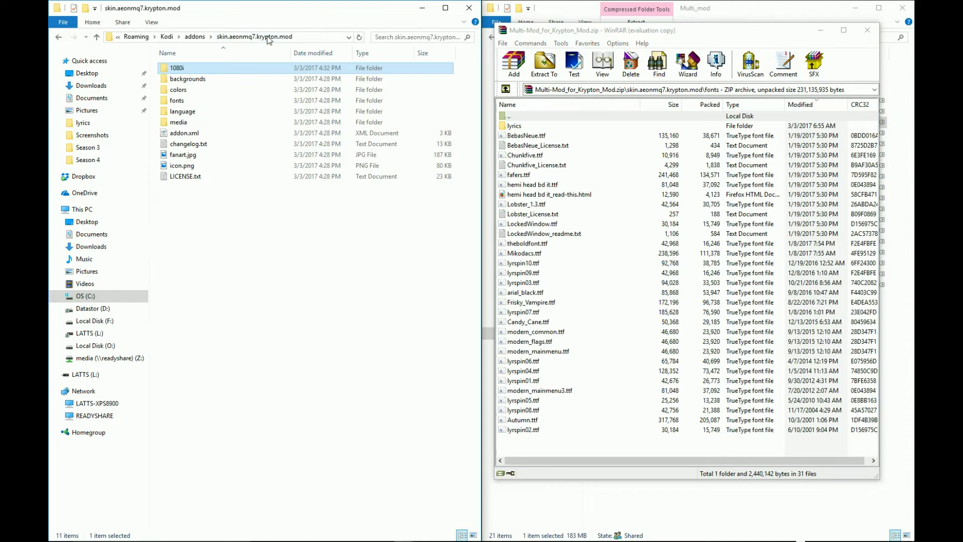
pyautogui.doubleClick(167, 102)
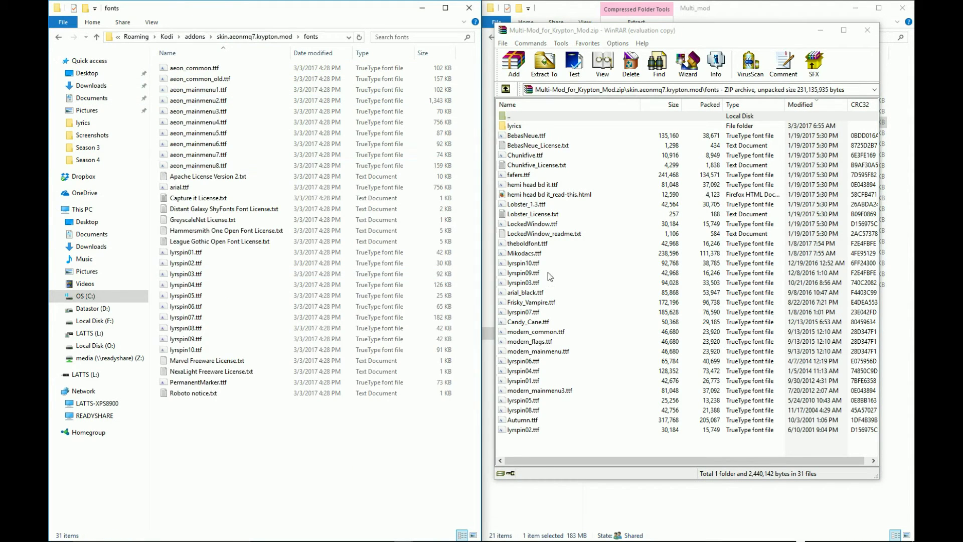
# - Copy all the archive's font files except the lyrics folder into Kodi's fonts folder, replacing the files with the same names
pyautogui.click(531, 139)
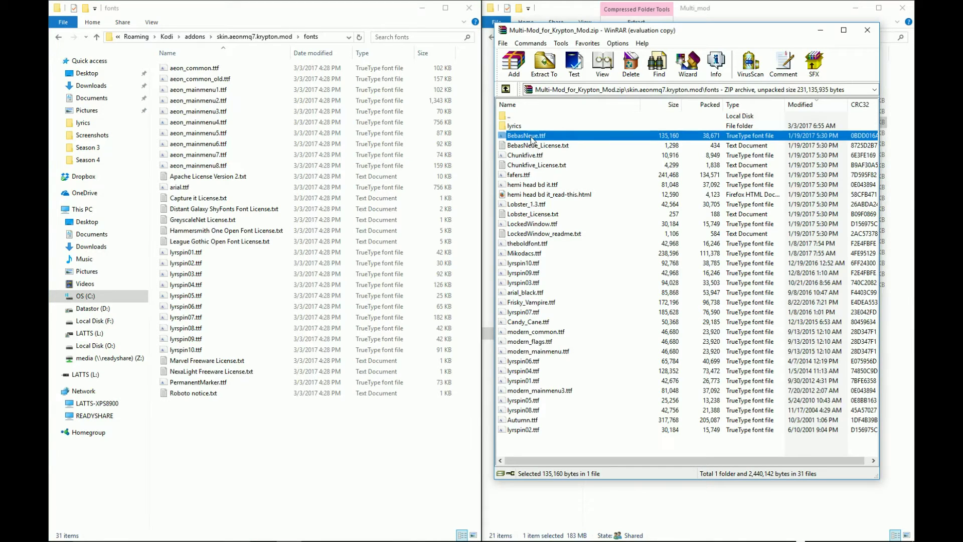
pyautogui.hotkey('ctrl', 'a')
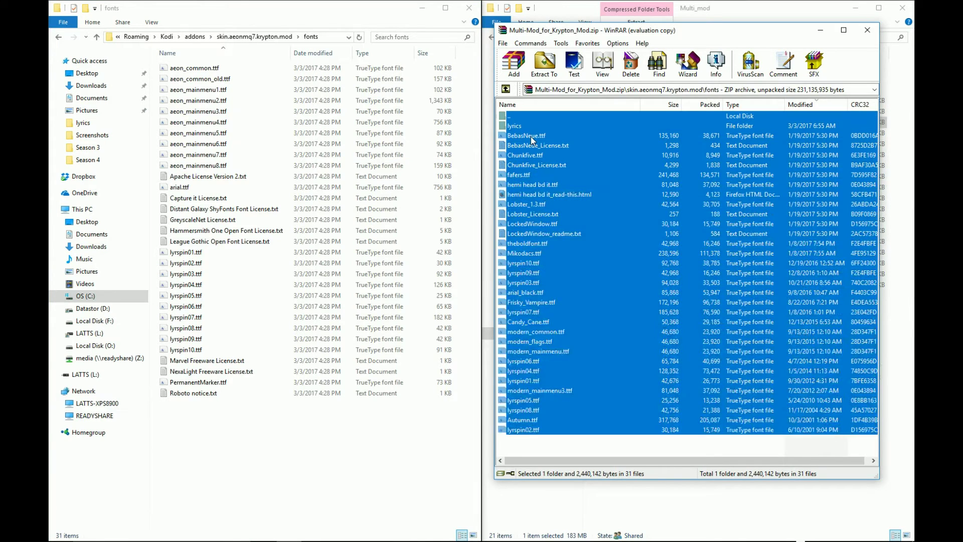
pyautogui.keyDown('ctrl'); pyautogui.click(503, 127); pyautogui.keyUp('ctrl')
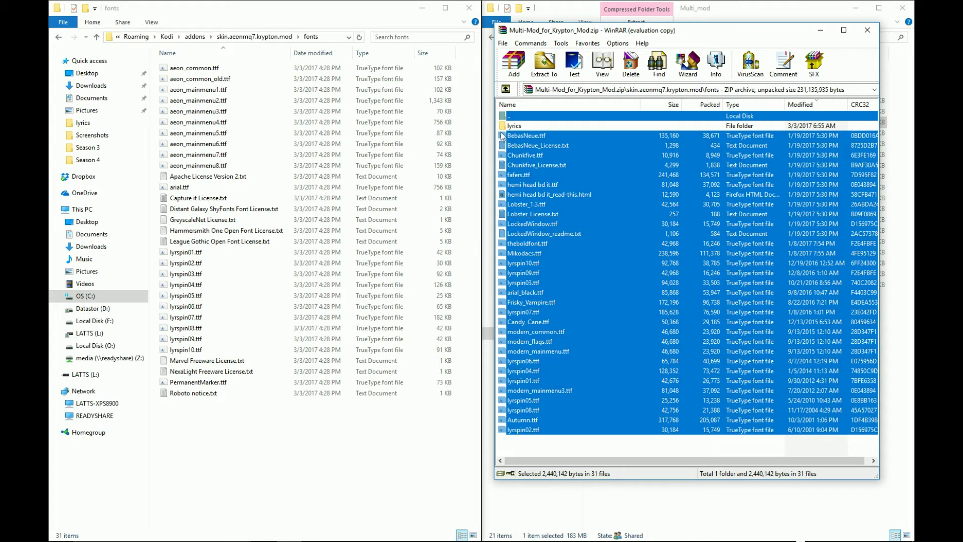
pyautogui.moveTo(505, 148); pyautogui.dragTo(260, 474)
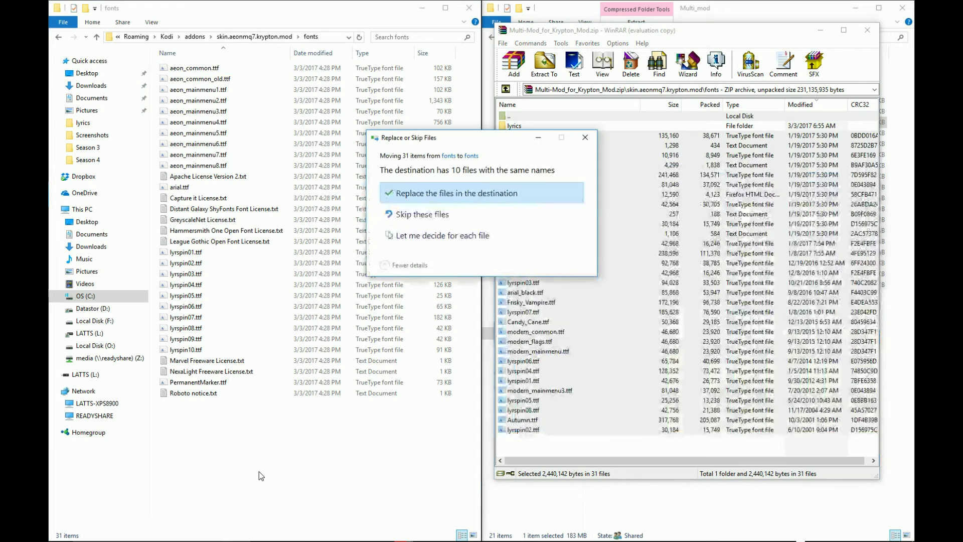
pyautogui.click(446, 194)
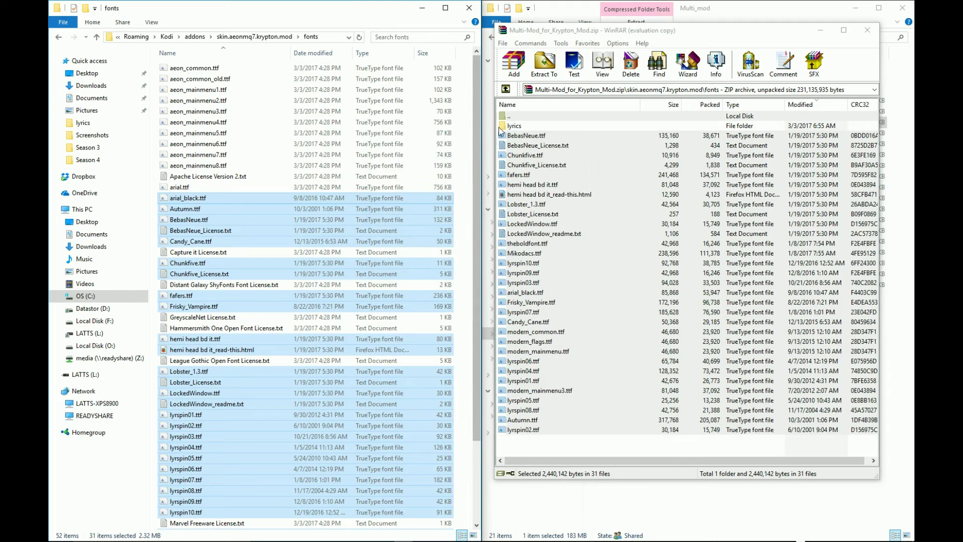
# - Open the language folder of skin.aeonmq7.krypton.mod both in the archive and in Kodi's addons folder
pyautogui.doubleClick(507, 115)
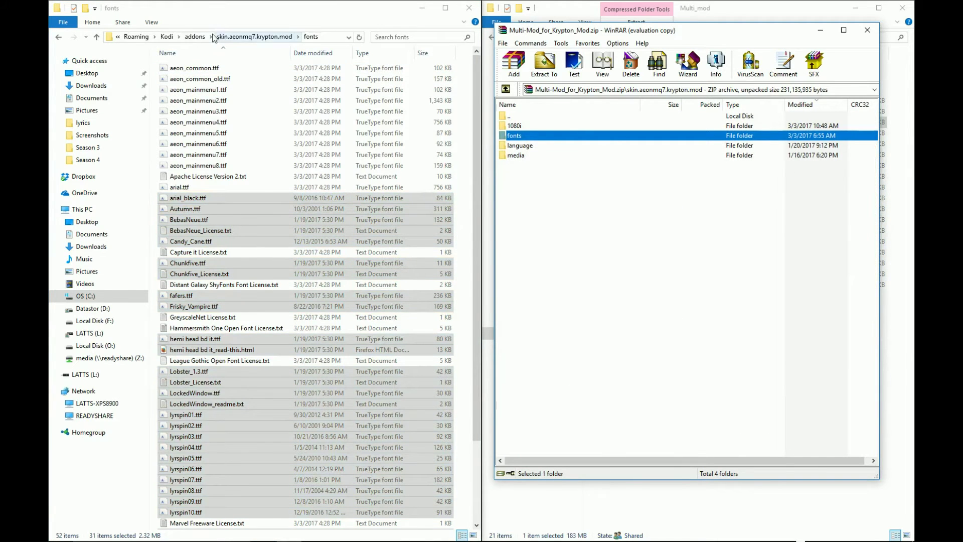
pyautogui.click(241, 36)
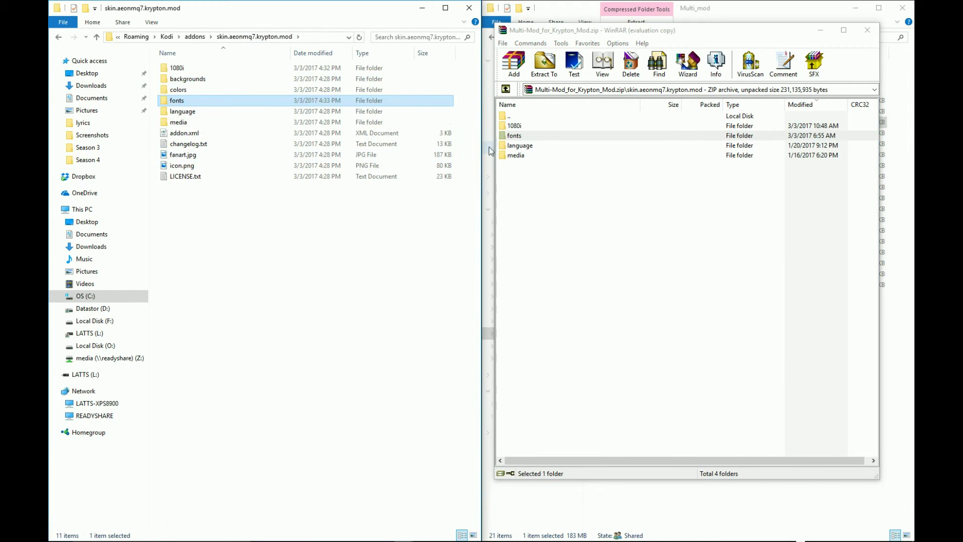
pyautogui.doubleClick(505, 147)
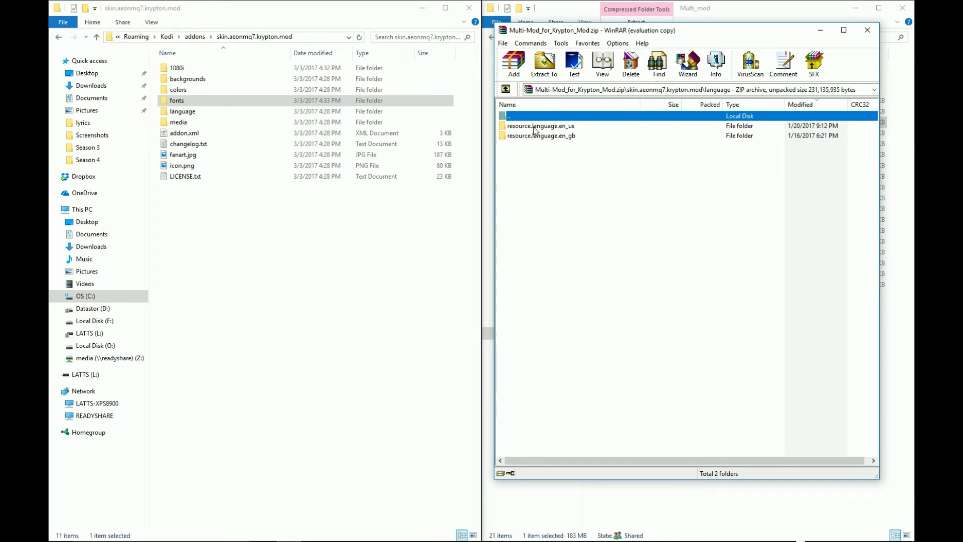
pyautogui.click(531, 107)
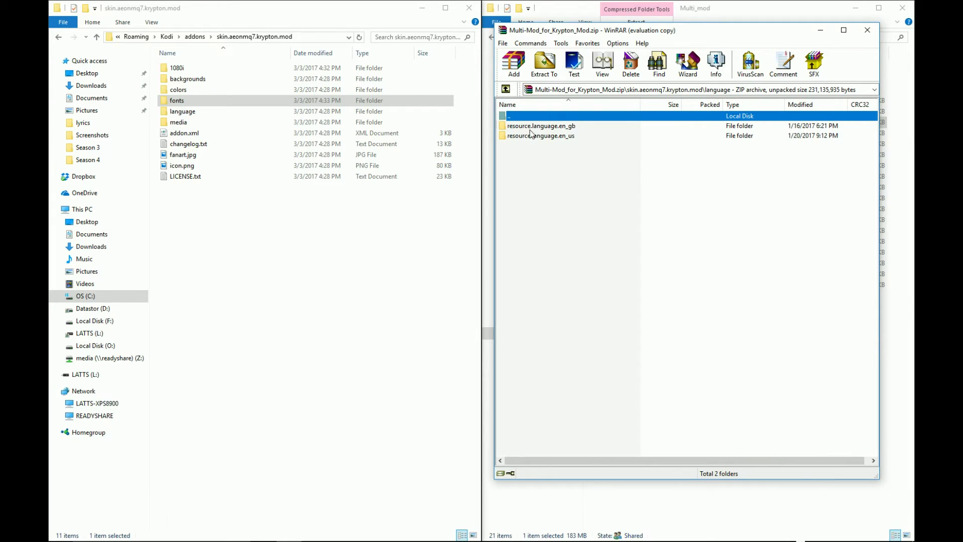
pyautogui.click(535, 128)
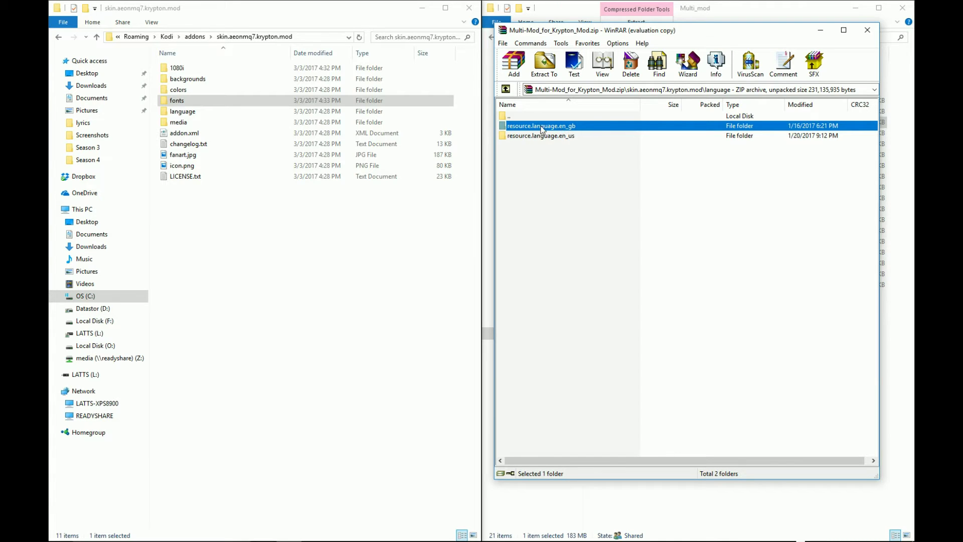
pyautogui.doubleClick(187, 112)
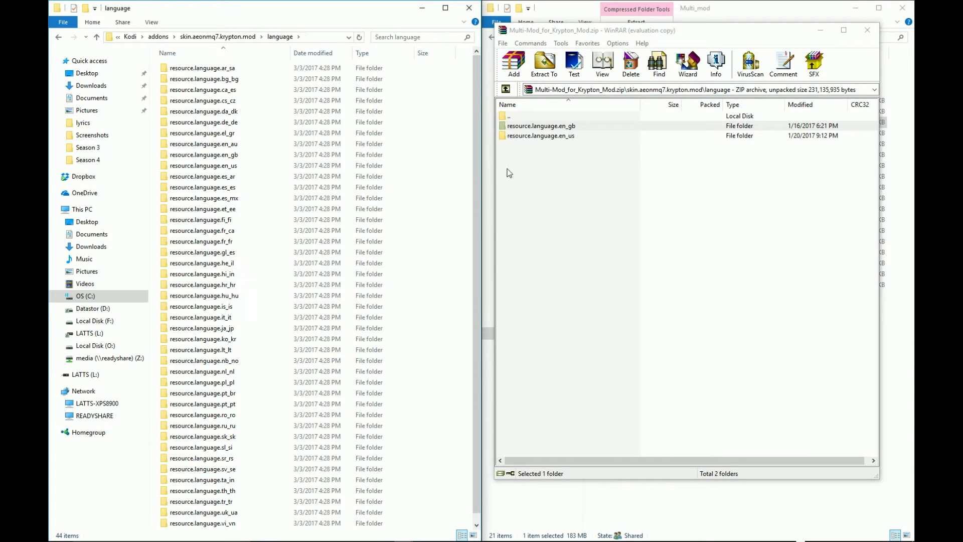
# - Copy strings.po from the archive's resource.language.en_gb folder into Kodi's matching folder, replacing the existing file
pyautogui.click(503, 127)
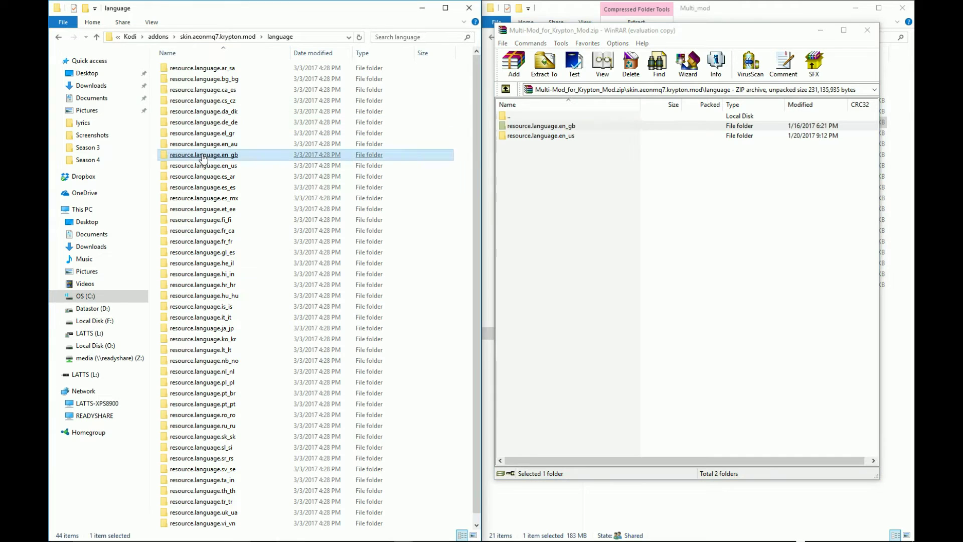
pyautogui.doubleClick(203, 155)
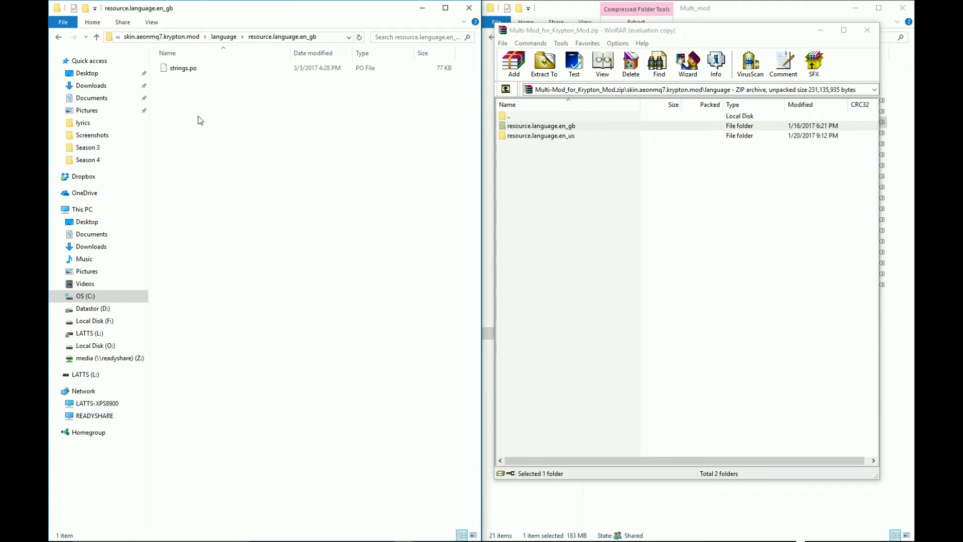
pyautogui.doubleClick(537, 127)
pyautogui.moveTo(518, 129); pyautogui.dragTo(198, 142)
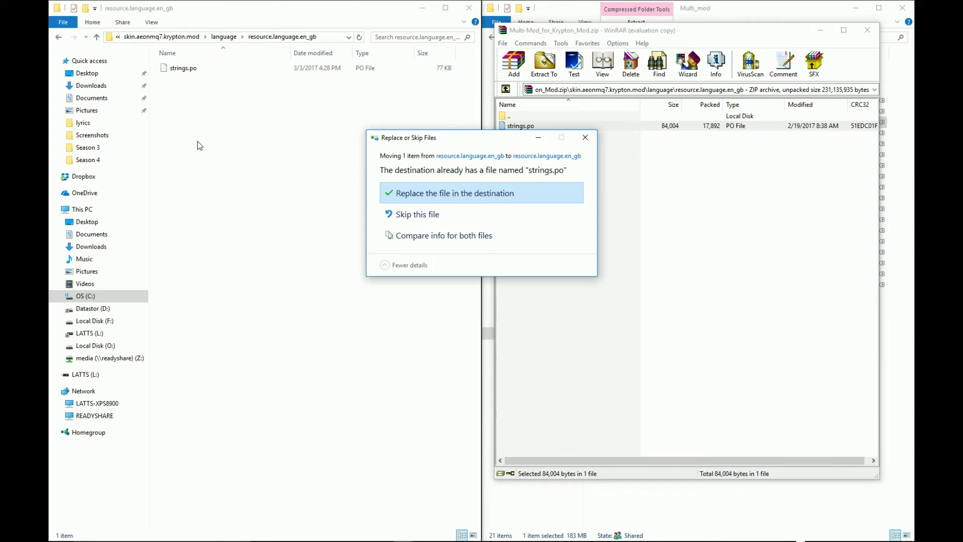
pyautogui.click(411, 193)
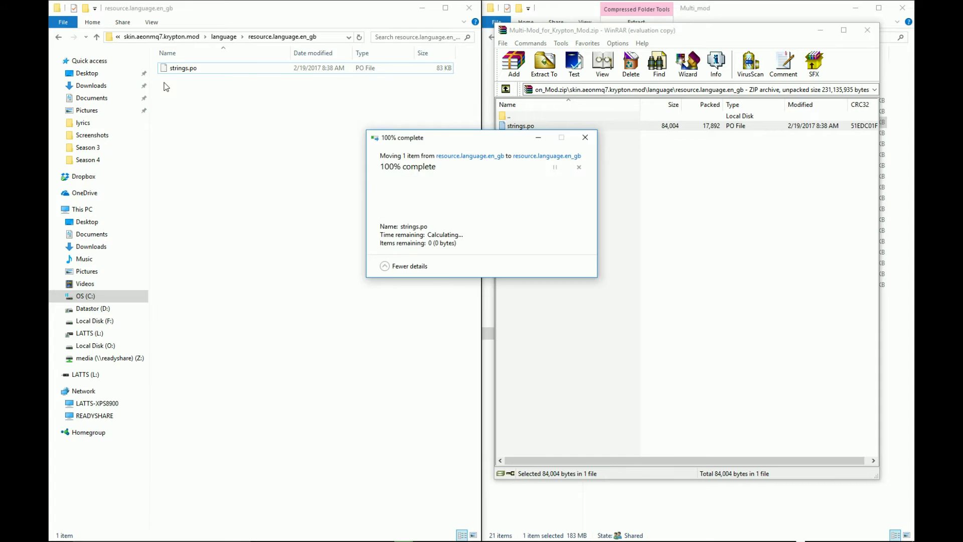
# - Go back to skin.aeonmq7.krypton.mod in both windows and open its media folder in Kodi's addons and in the archive
pyautogui.click(181, 38)
pyautogui.click(504, 117)
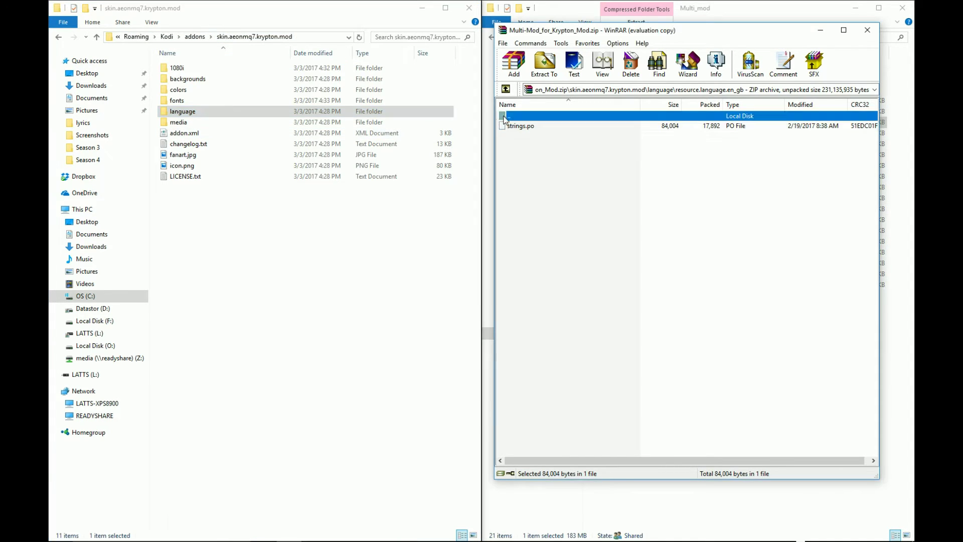
pyautogui.doubleClick(504, 117)
pyautogui.doubleClick(507, 118)
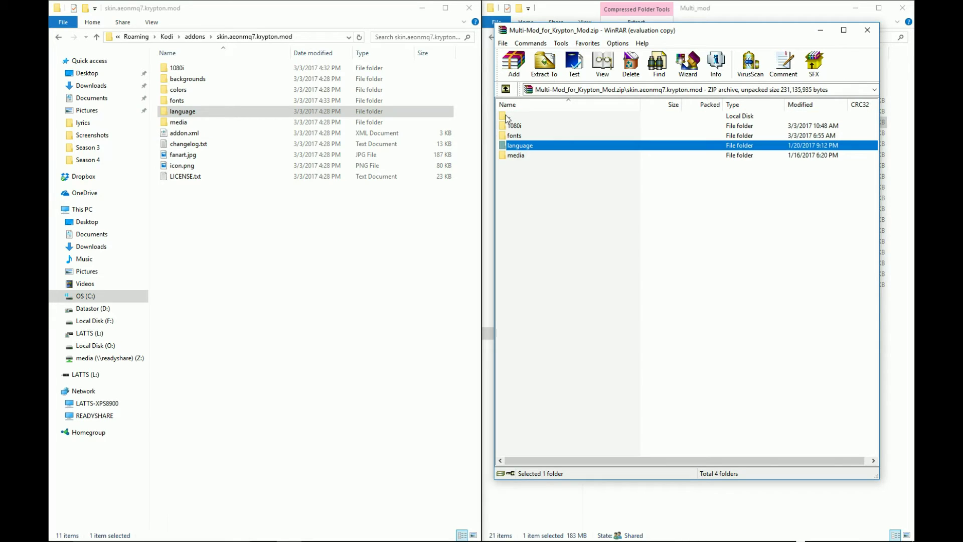
pyautogui.click(506, 156)
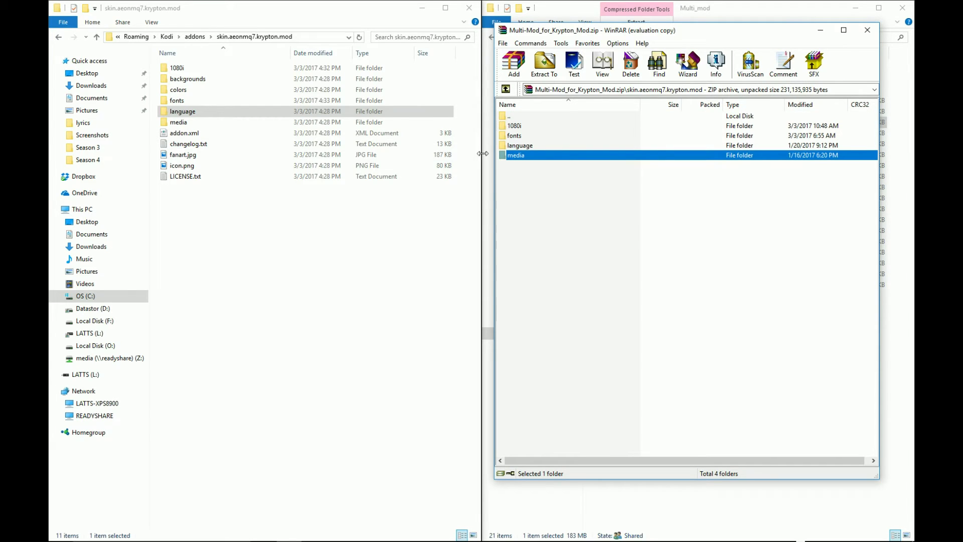
pyautogui.doubleClick(168, 123)
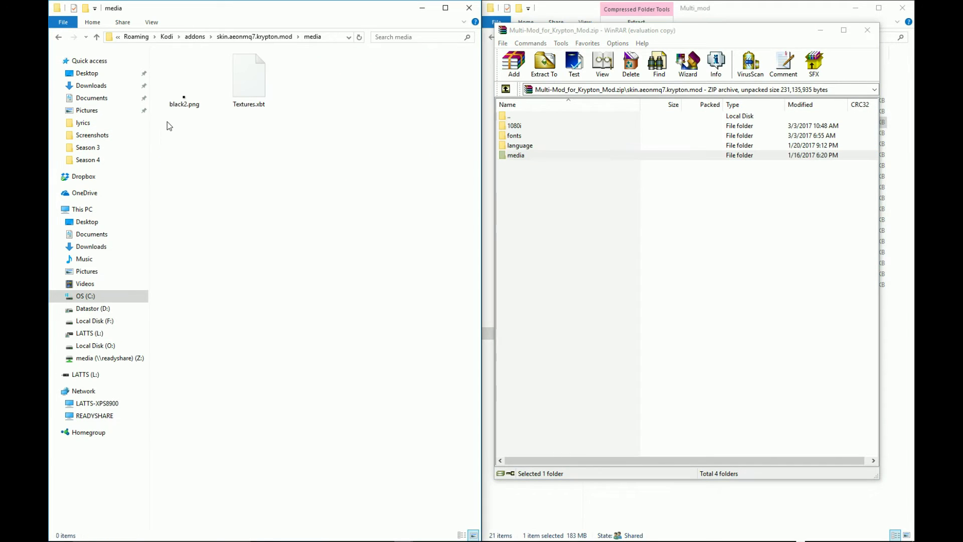
pyautogui.click(507, 158)
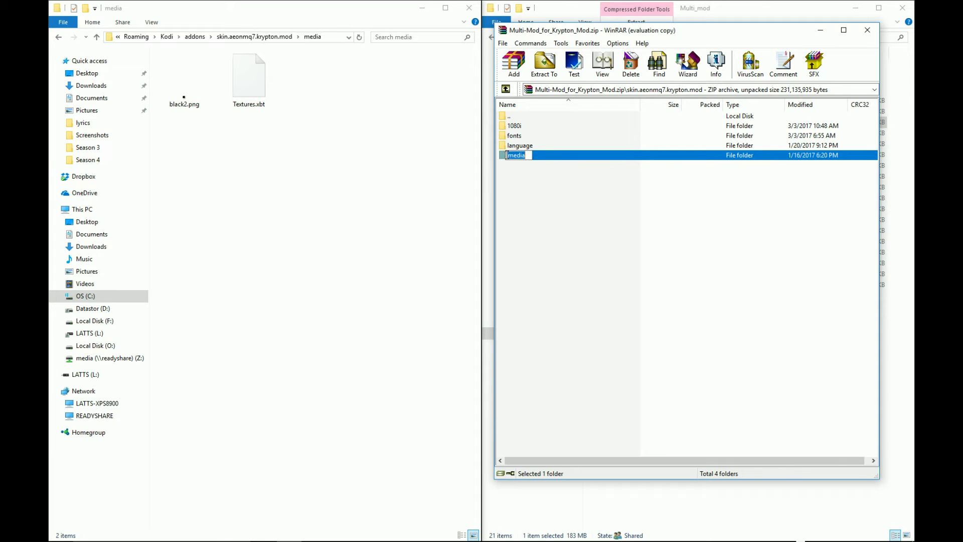
pyautogui.doubleClick(506, 155)
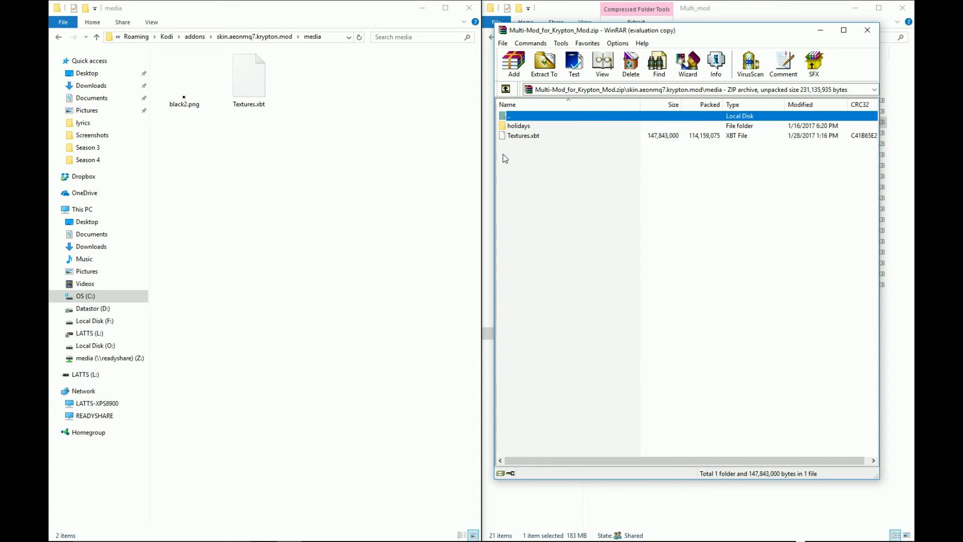
# - Examine the holidays folder and its independence_day subfolder in the archive, and return to the archive's media folder
pyautogui.doubleClick(504, 126)
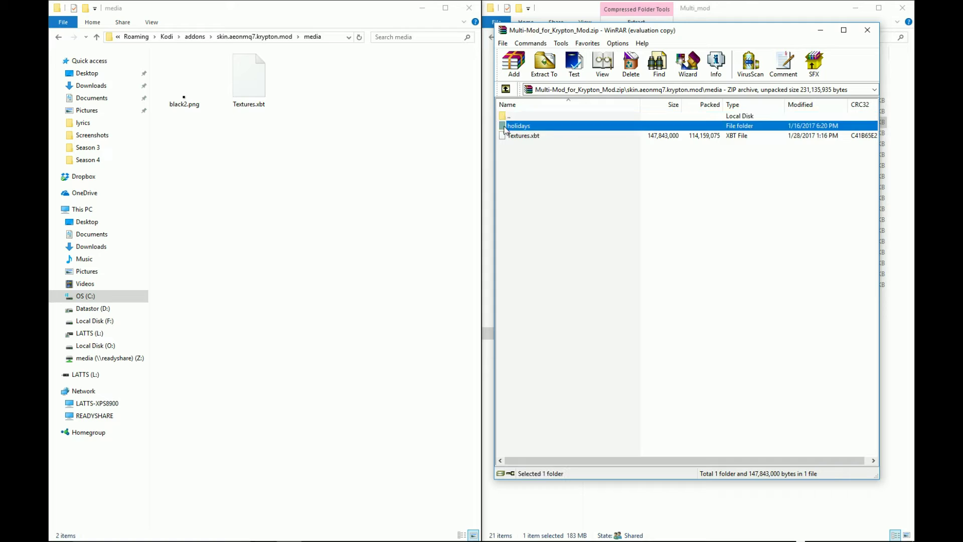
pyautogui.doubleClick(504, 126)
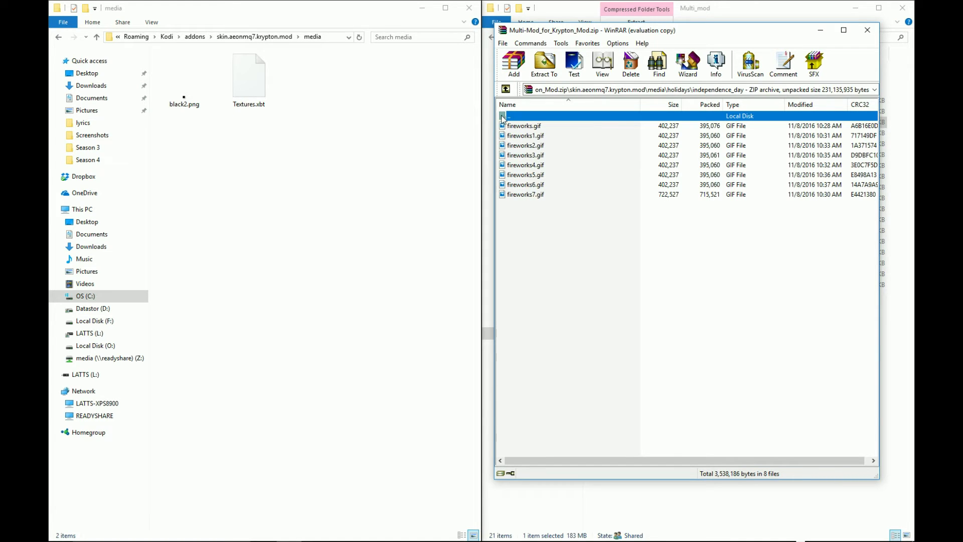
pyautogui.doubleClick(503, 116)
pyautogui.doubleClick(503, 118)
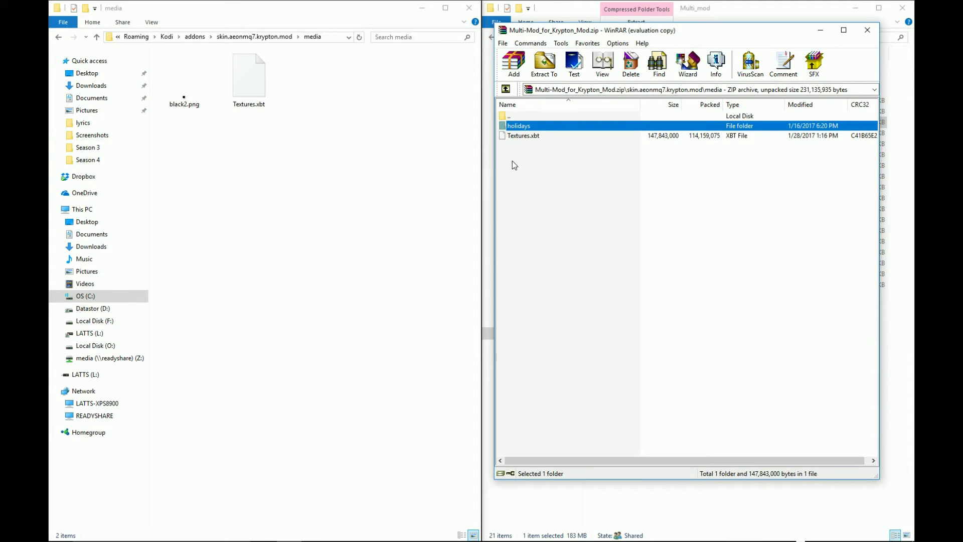
pyautogui.doubleClick(504, 125)
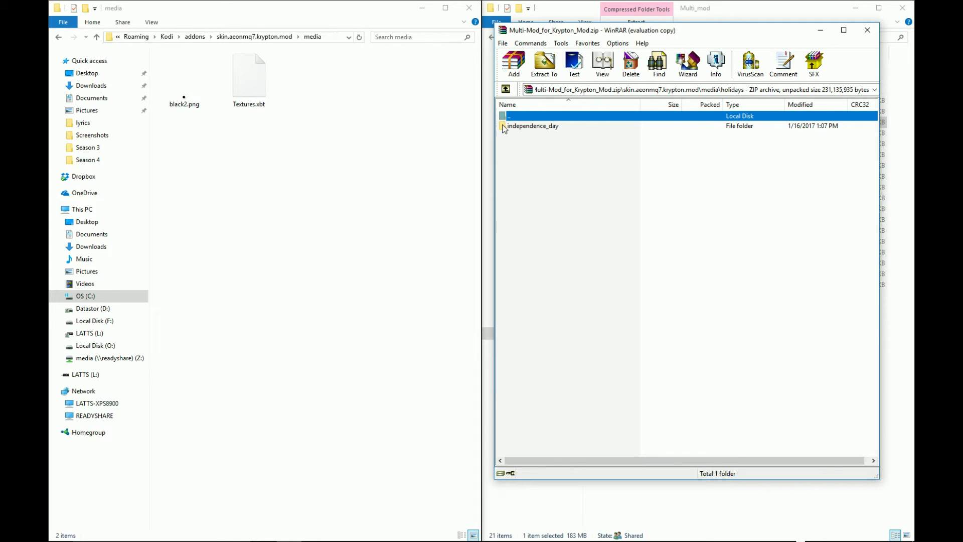
pyautogui.doubleClick(504, 127)
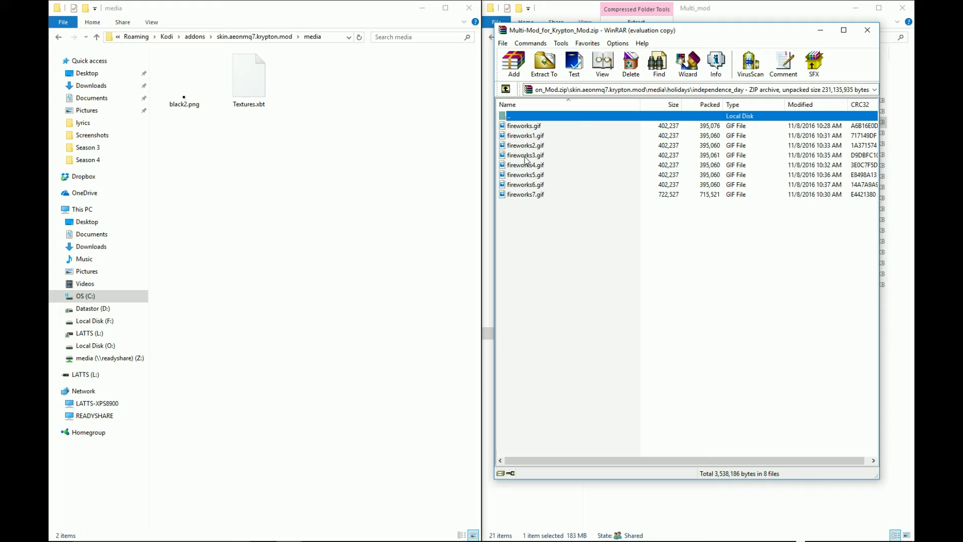
pyautogui.doubleClick(500, 117)
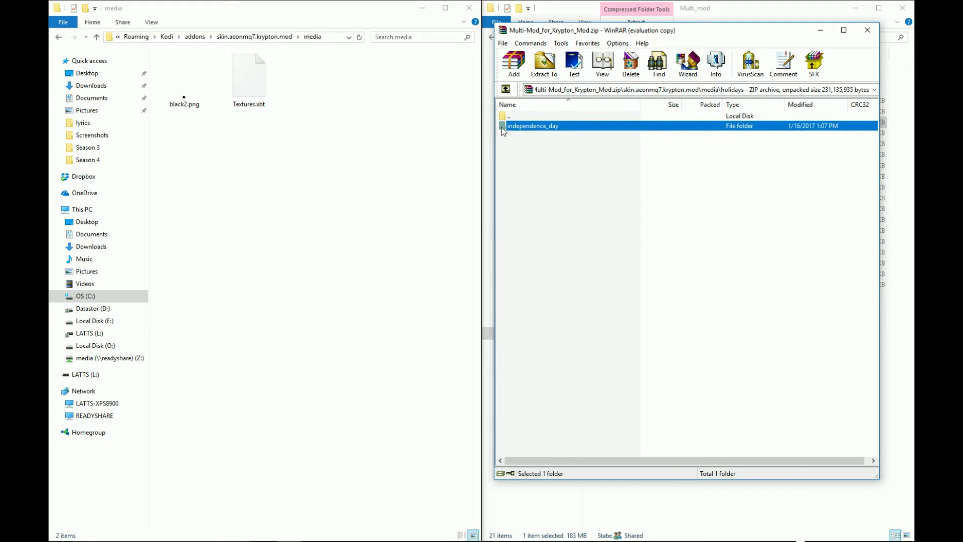
pyautogui.doubleClick(504, 117)
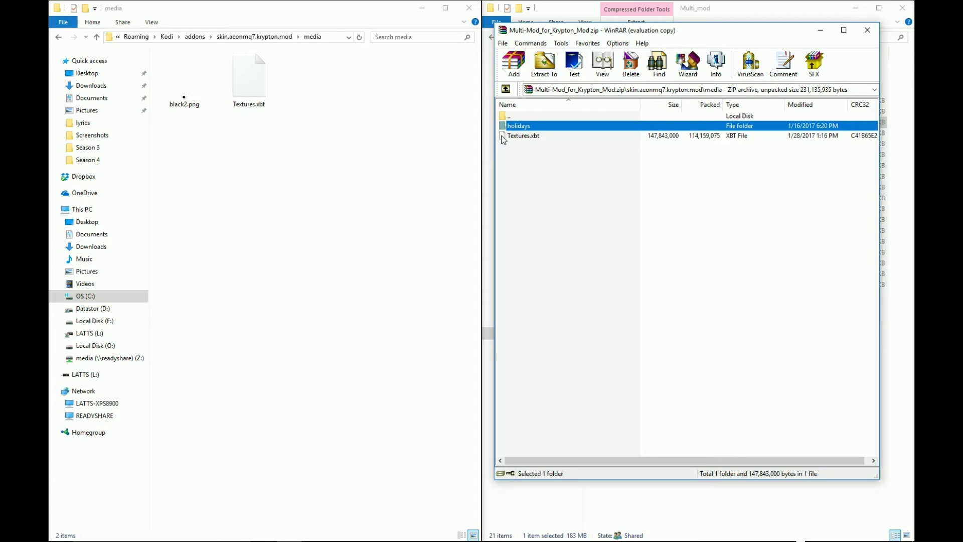
# - Copy the holidays folder and Textures.xbt from the archive into Kodi's media folder, replacing the existing Textures.xbt
pyautogui.keyDown('shift'); pyautogui.click(504, 136); pyautogui.keyUp('shift')
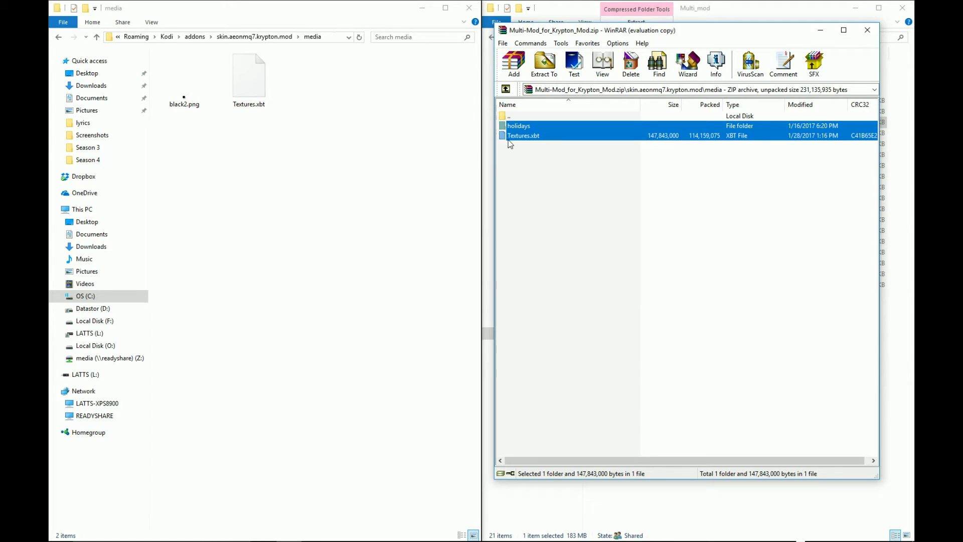
pyautogui.moveTo(500, 129); pyautogui.dragTo(278, 183)
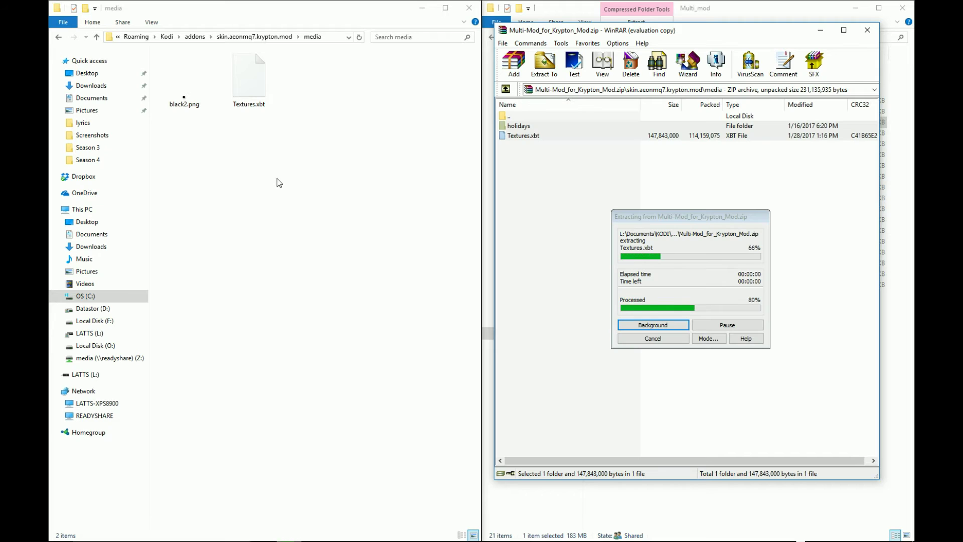
pyautogui.click(416, 202)
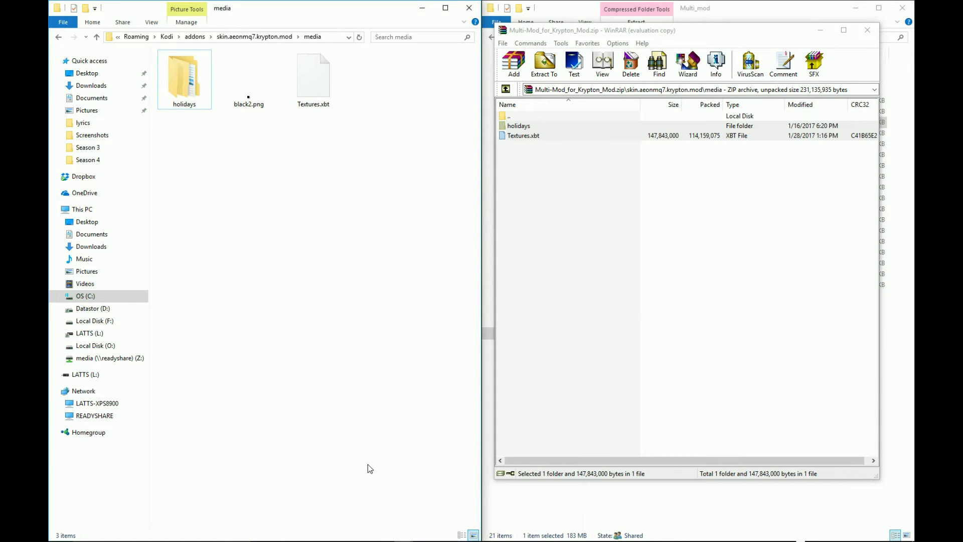
# - Launch Kodi and open Skin Settings from the home screen's Settings entry
pyautogui.moveTo(371, 539)
pyautogui.click(305, 531)
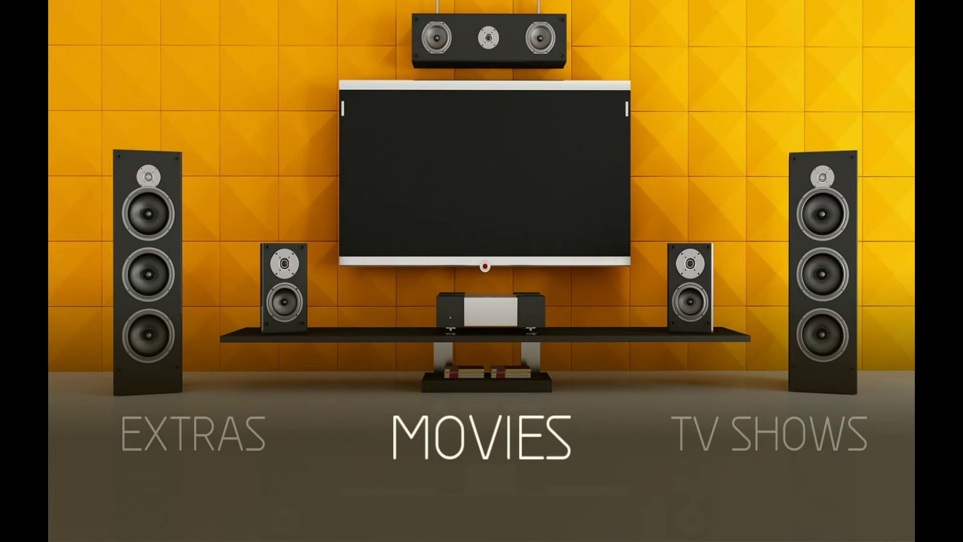
pyautogui.press('Left')
pyautogui.press('Left')
pyautogui.press('Left')
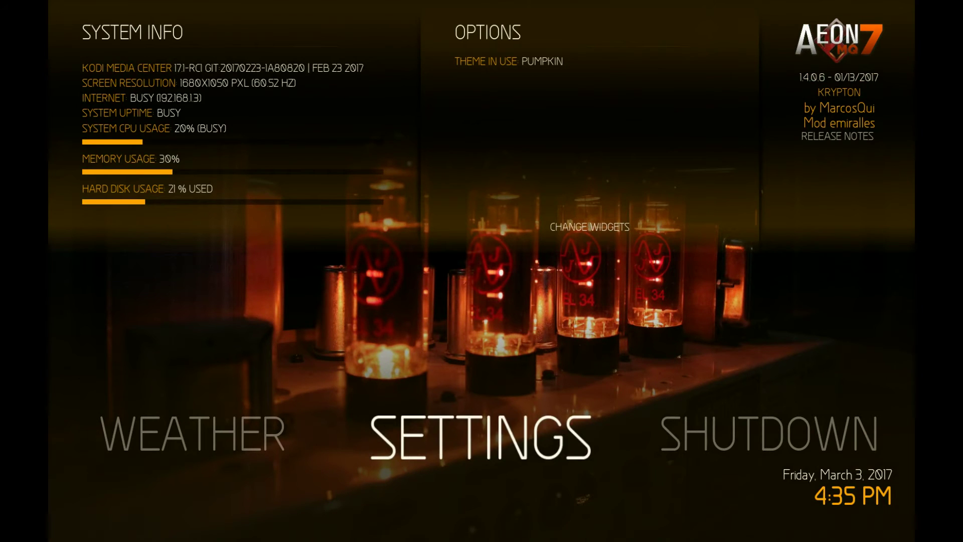
pyautogui.press('Down')
pyautogui.press('Right')
pyautogui.press('Right')
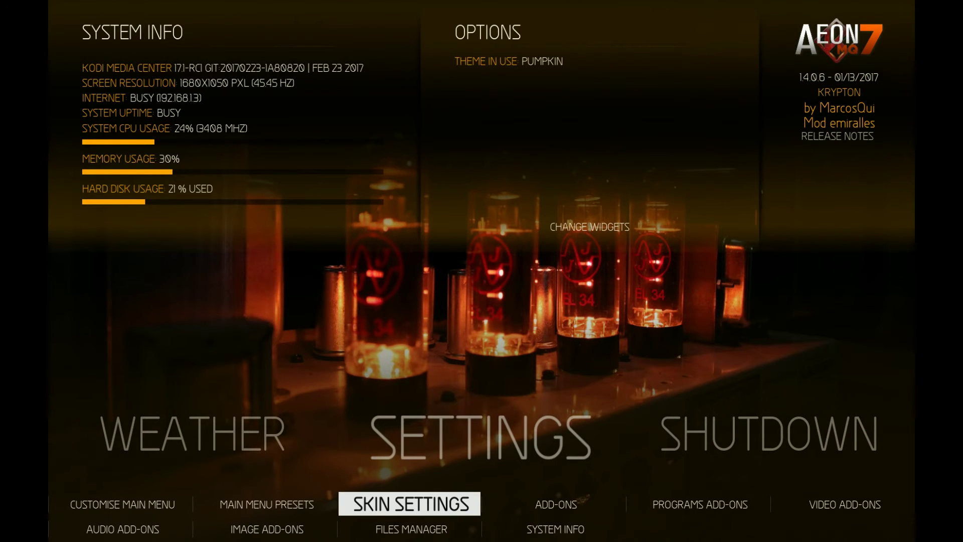
pyautogui.press('Return')
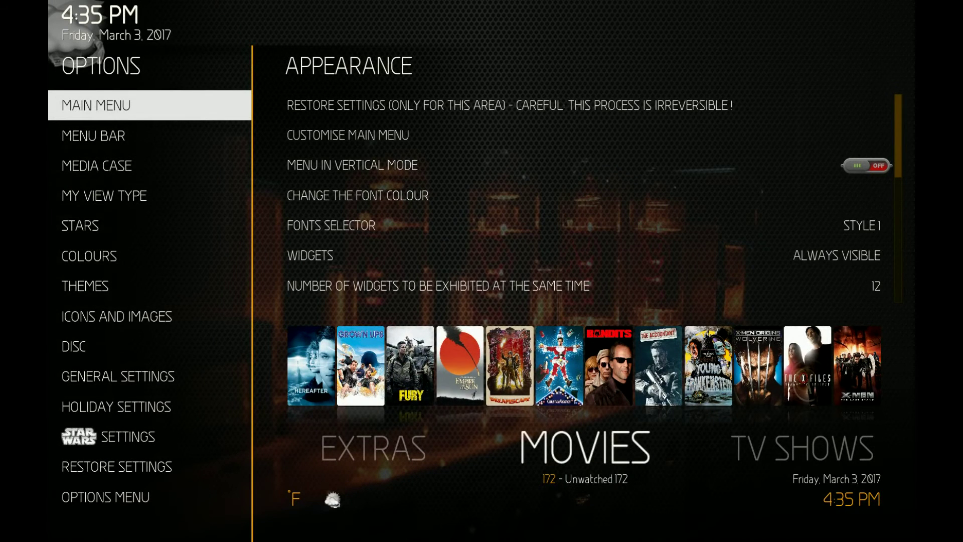
# - Turn on the horizontal Neon Menu Bar in the skin's Menu Bar options and return to the home screen
pyautogui.press('Down')
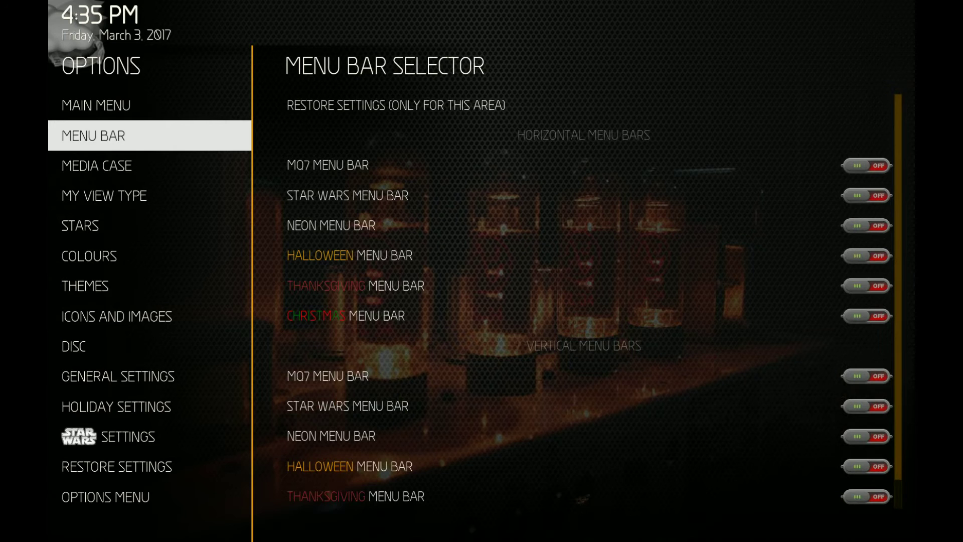
pyautogui.press('Right')
pyautogui.press('Down')
pyautogui.press('Down')
pyautogui.press('Down')
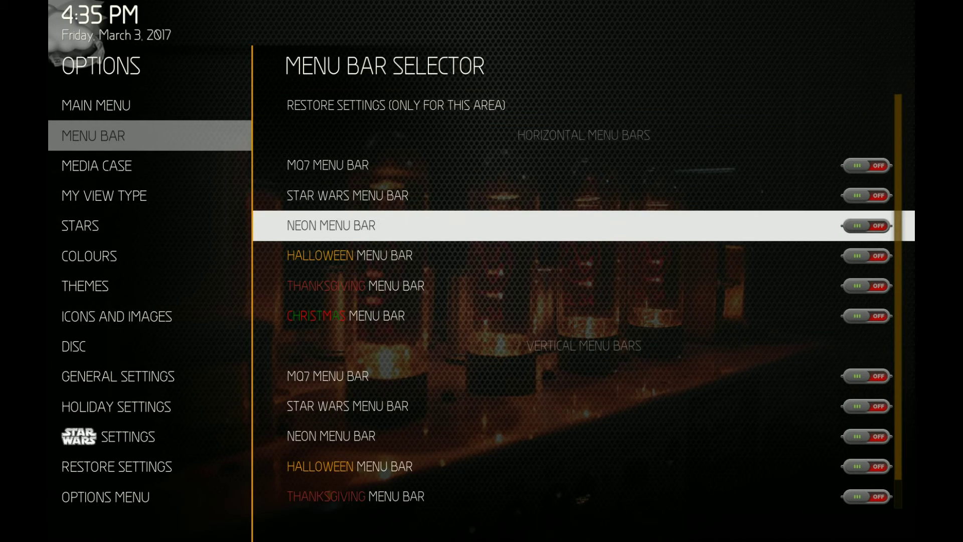
pyautogui.press('Return')
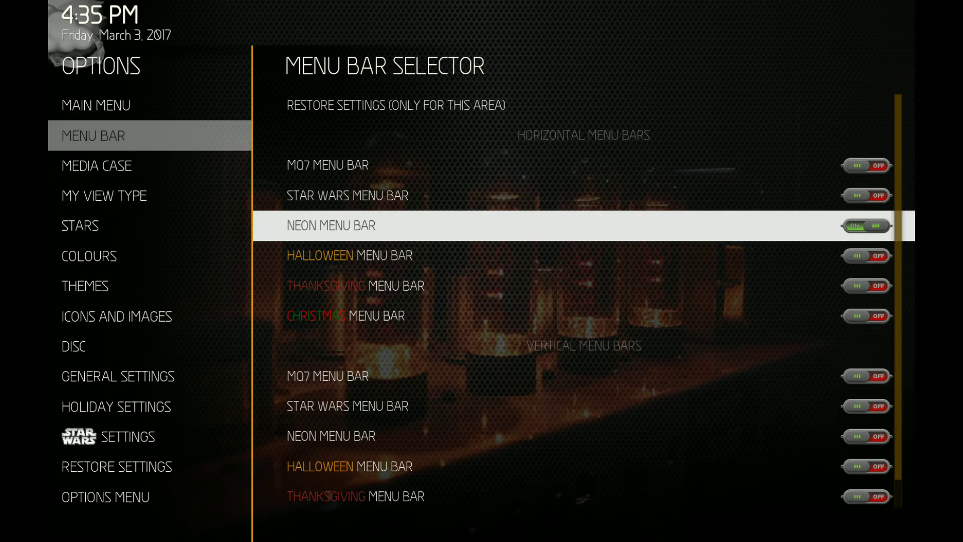
pyautogui.press('Escape')
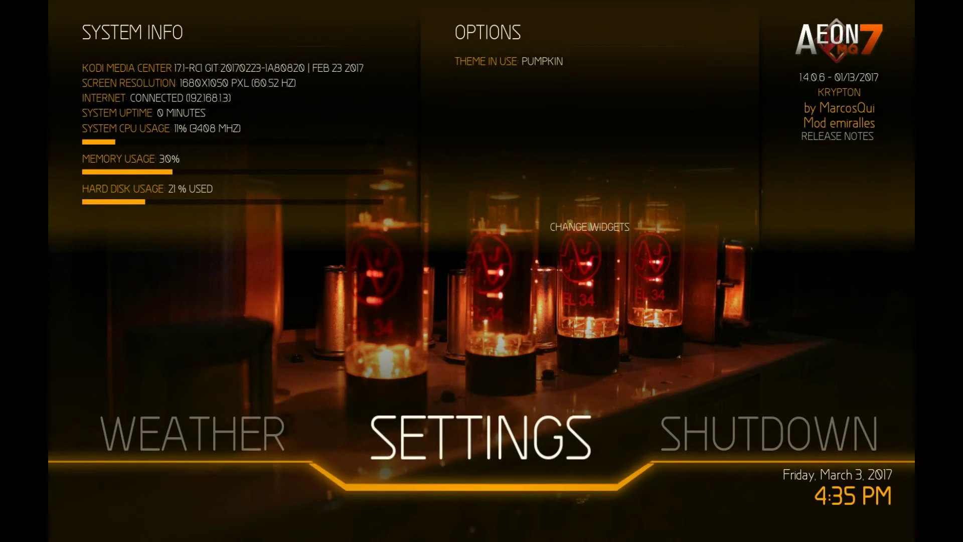
# - Turn on Show Star Wars in the skin's Star Wars Settings and return to the home screen
pyautogui.press('Down')
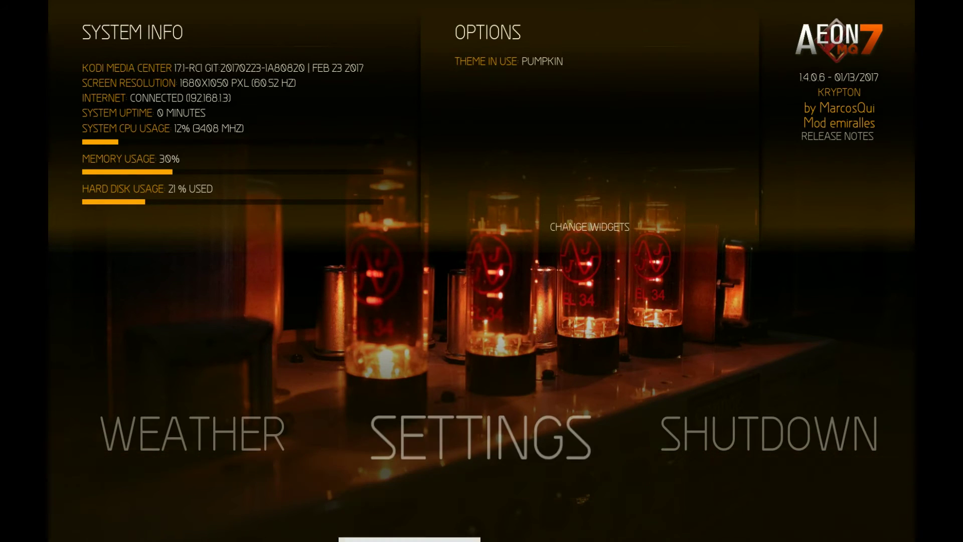
pyautogui.press('Return')
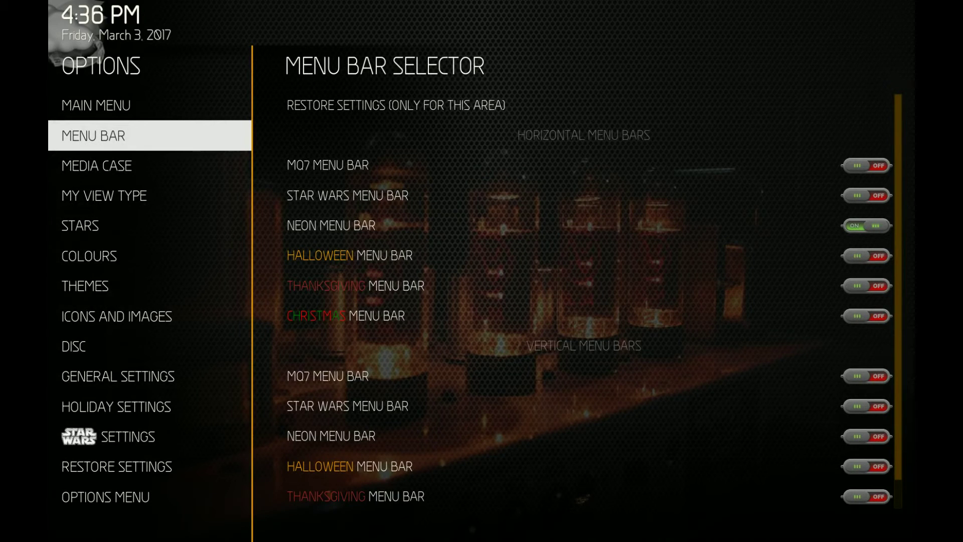
pyautogui.press('Up')
pyautogui.press('Up')
pyautogui.press('Up')
pyautogui.press('Up')
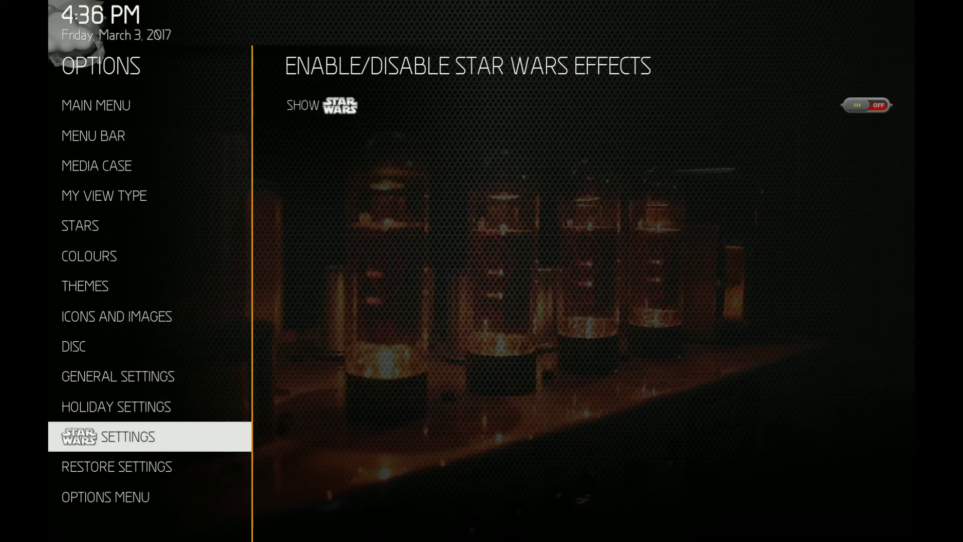
pyautogui.press('Right')
pyautogui.press('Return')
pyautogui.press('Escape')
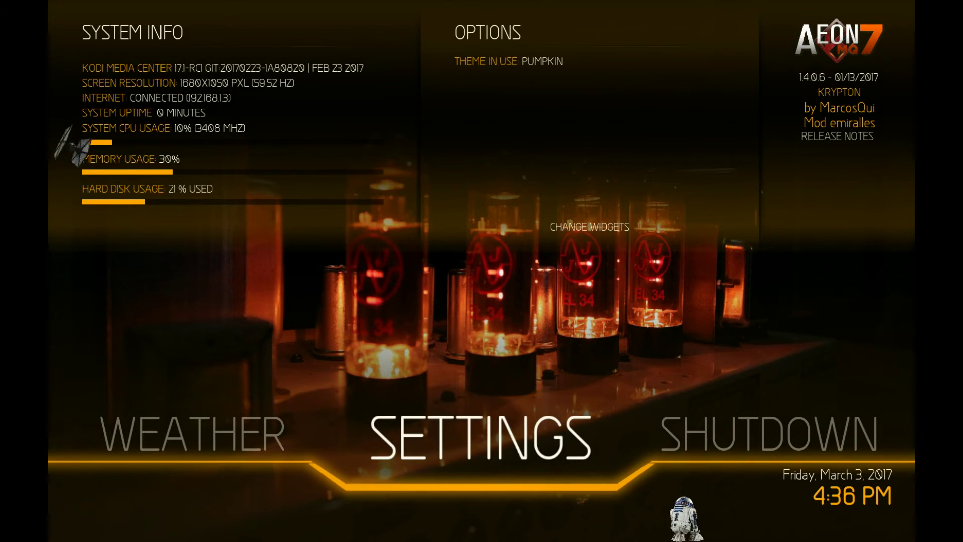
# - Set the skin's image theme to Star Wars
pyautogui.press('Down')
pyautogui.press('Return')
pyautogui.press('Up')
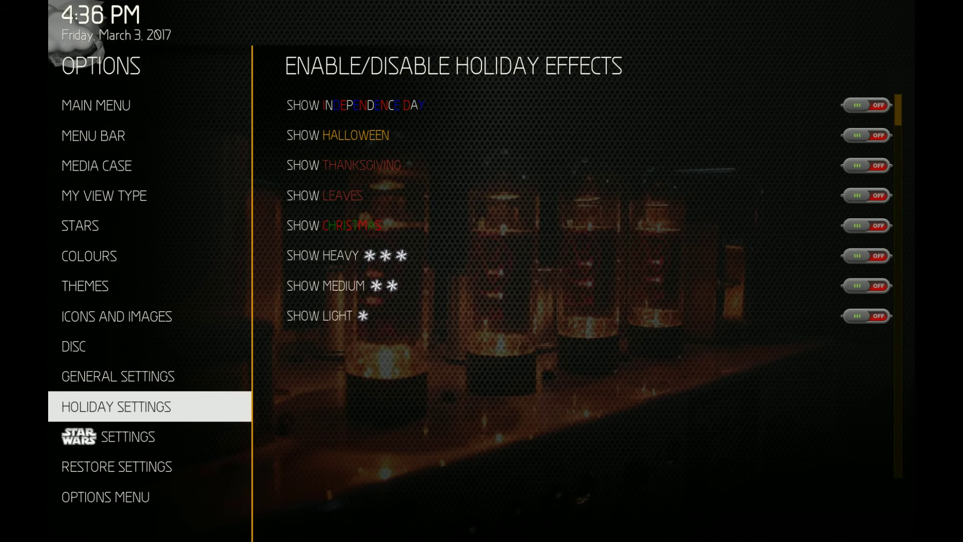
pyautogui.press('Up')
pyautogui.press('Up')
pyautogui.press('Up')
pyautogui.press('Up')
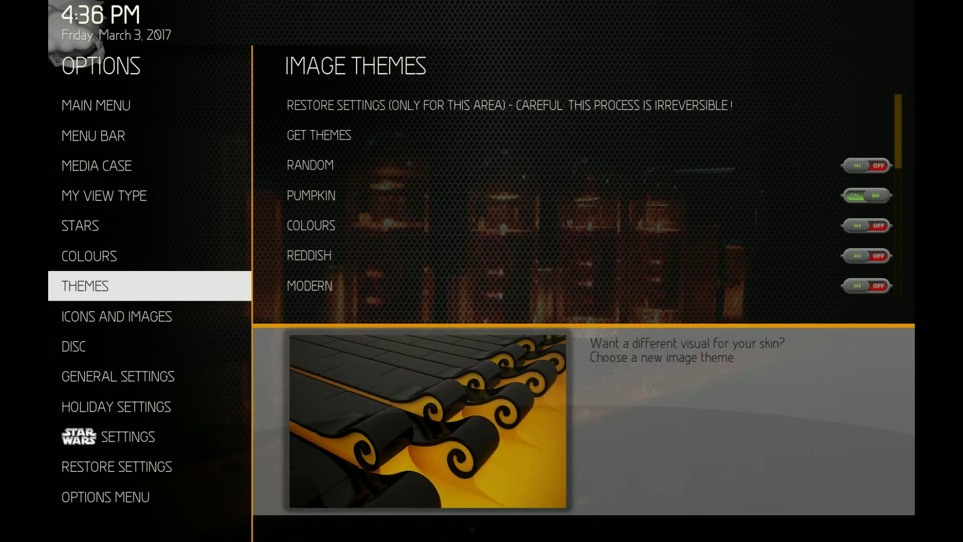
pyautogui.press('Right')
pyautogui.press('Up')
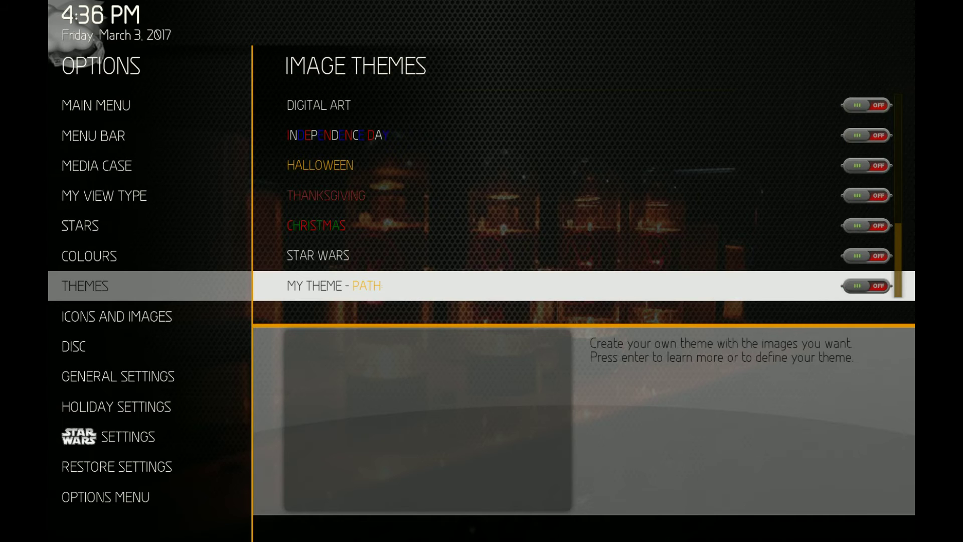
pyautogui.press('Up')
pyautogui.press('Up')
pyautogui.press('Down')
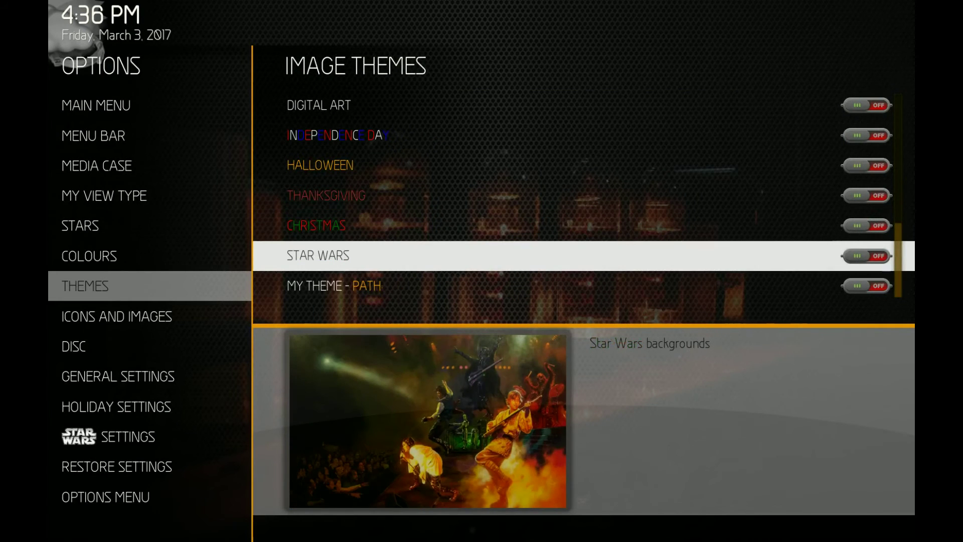
pyautogui.press('Return')
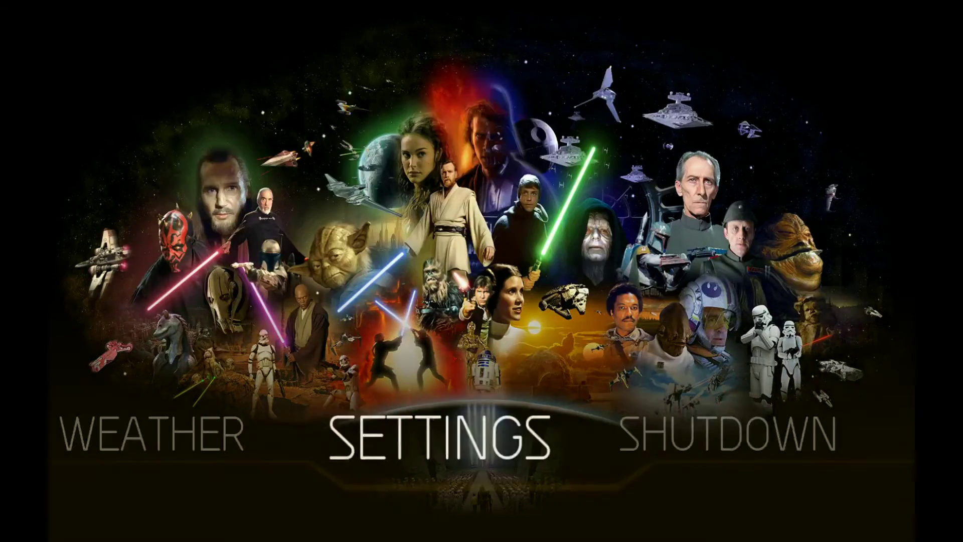
# - Check the theme backgrounds of the home menu entries between Settings and Extras
pyautogui.press('Right')
pyautogui.press('Right')
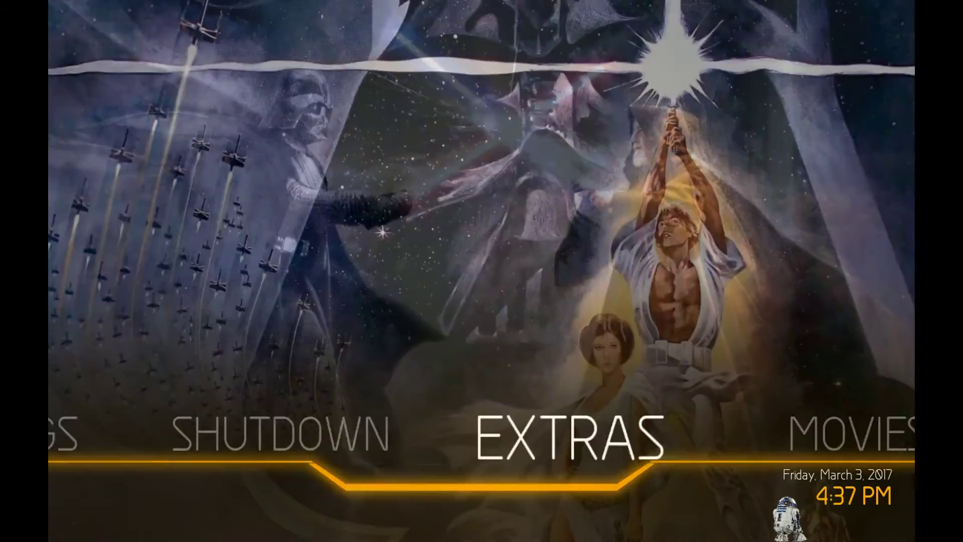
pyautogui.press('Left')
pyautogui.press('Left')
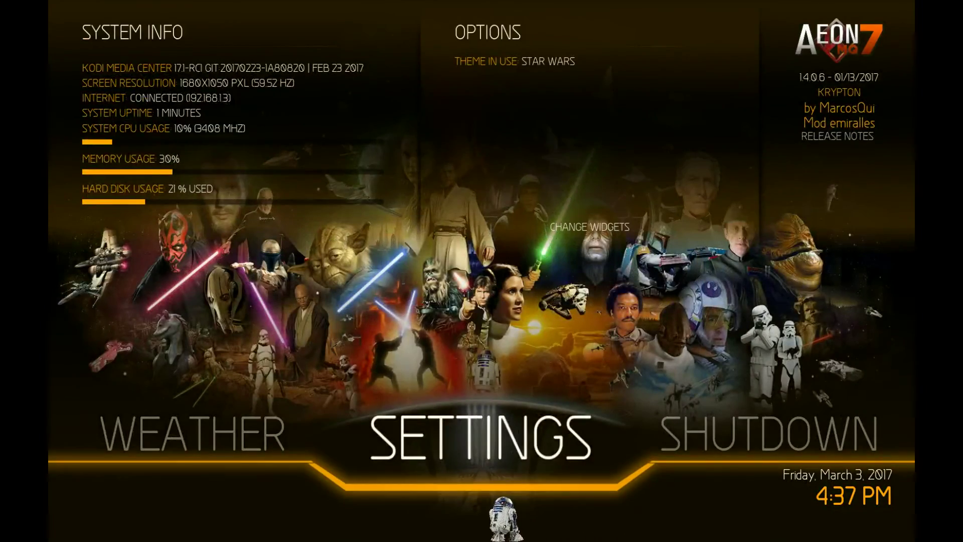
pyautogui.press('Right')
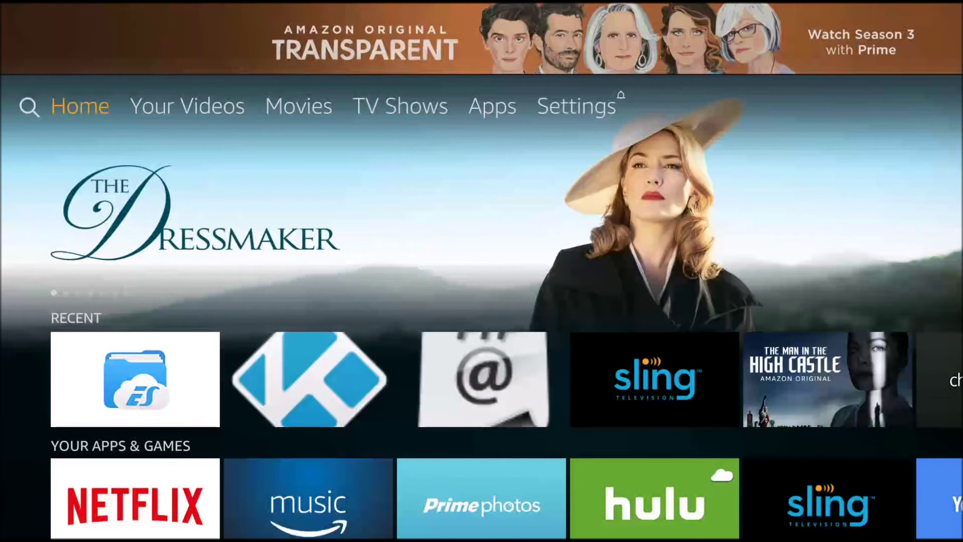
# - Switch to the Fire TV home screen and open its Device settings
pyautogui.press('Right')
pyautogui.press('Right')
pyautogui.press('Right')
pyautogui.press('Right')
pyautogui.press('Right')
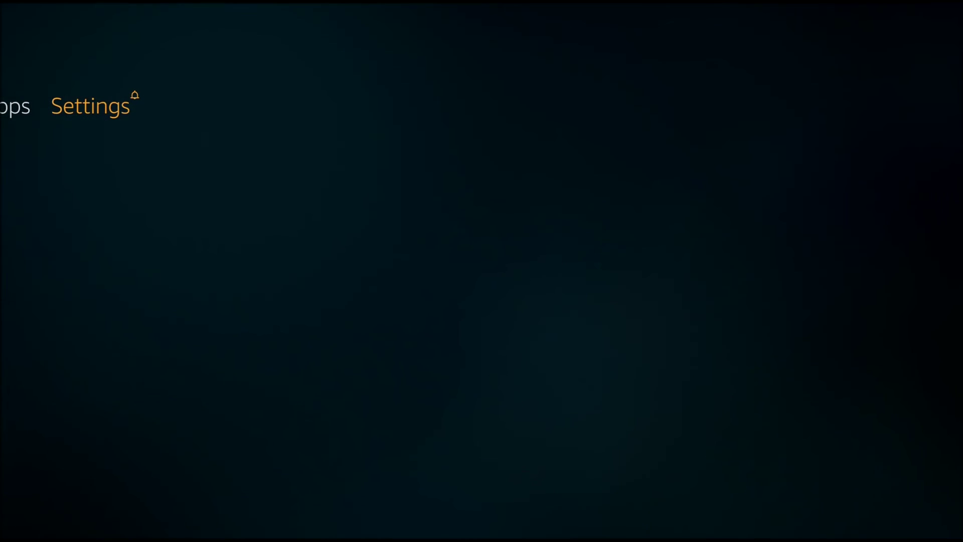
pyautogui.press('Down')
pyautogui.press('Right')
pyautogui.press('Right')
pyautogui.press('Right')
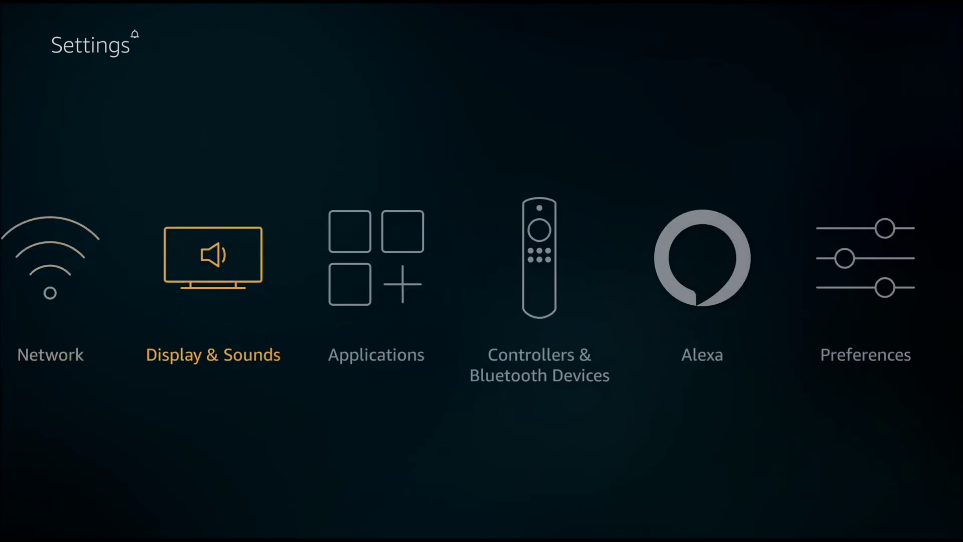
pyautogui.press('Right')
pyautogui.press('Right')
pyautogui.press('Right')
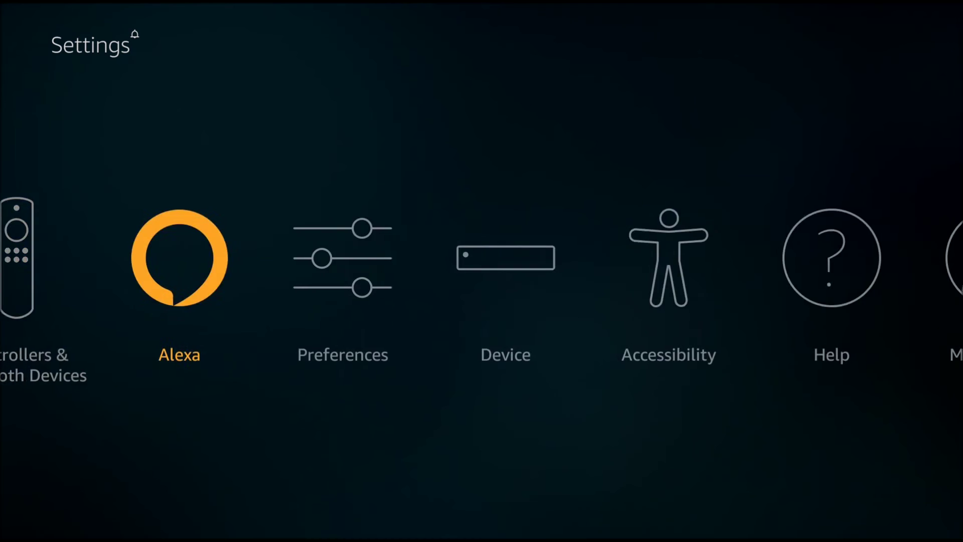
pyautogui.press('Right')
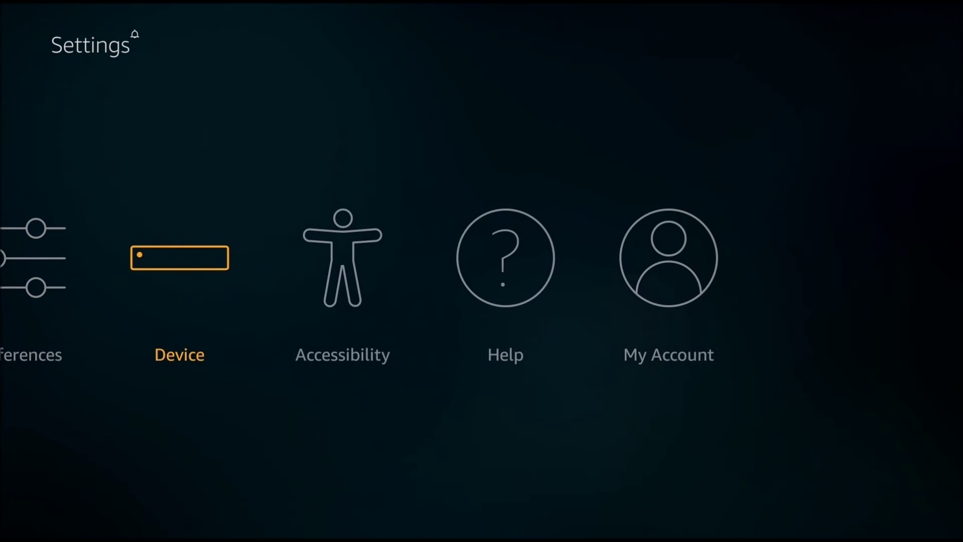
pyautogui.press('Return')
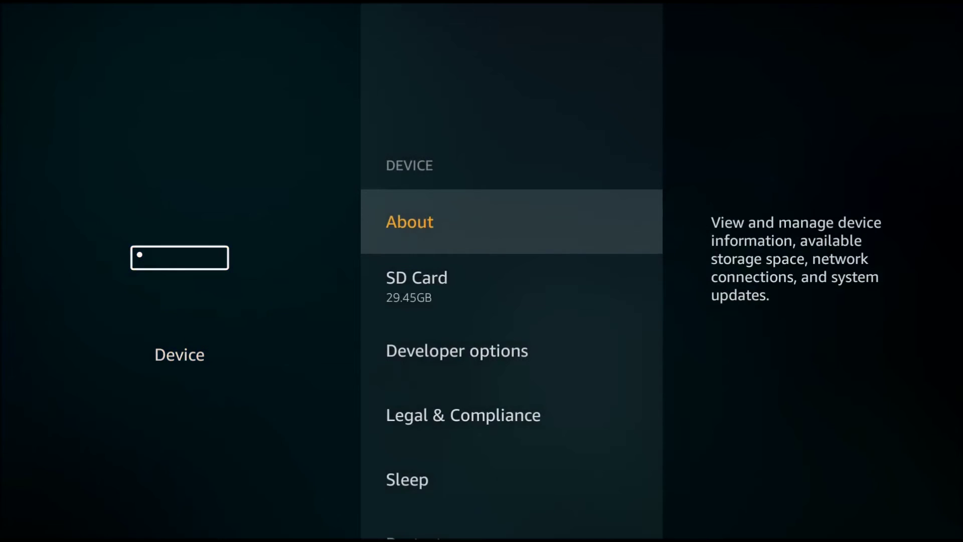
# - Check the ADB debugging and Apps from Unknown Sources settings in Developer options, and return to the home screen
pyautogui.press('Down')
pyautogui.press('Down')
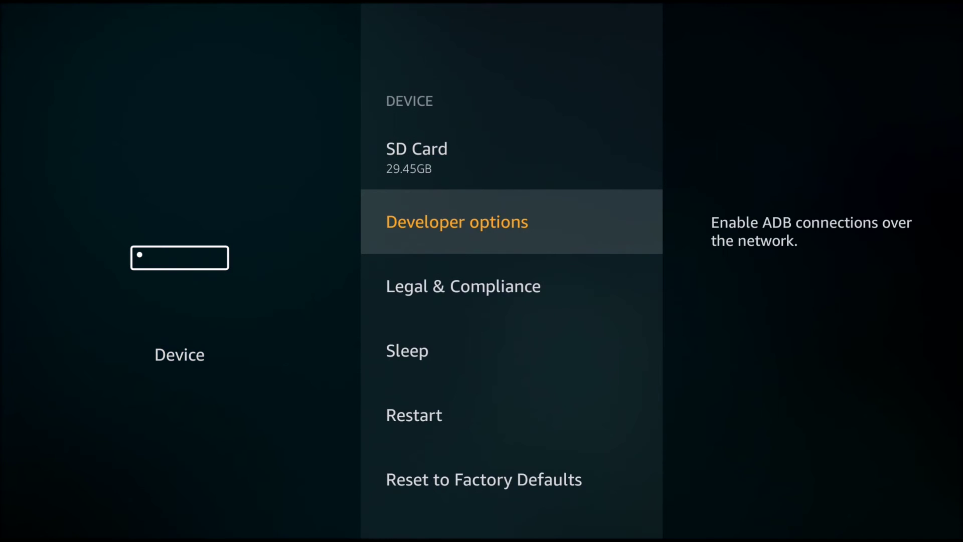
pyautogui.press('Return')
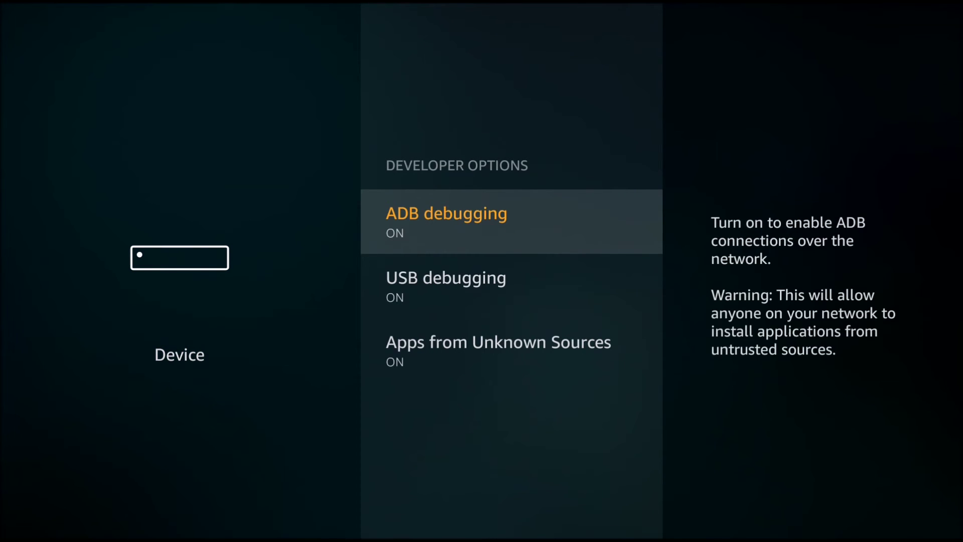
pyautogui.press('Down')
pyautogui.press('Down')
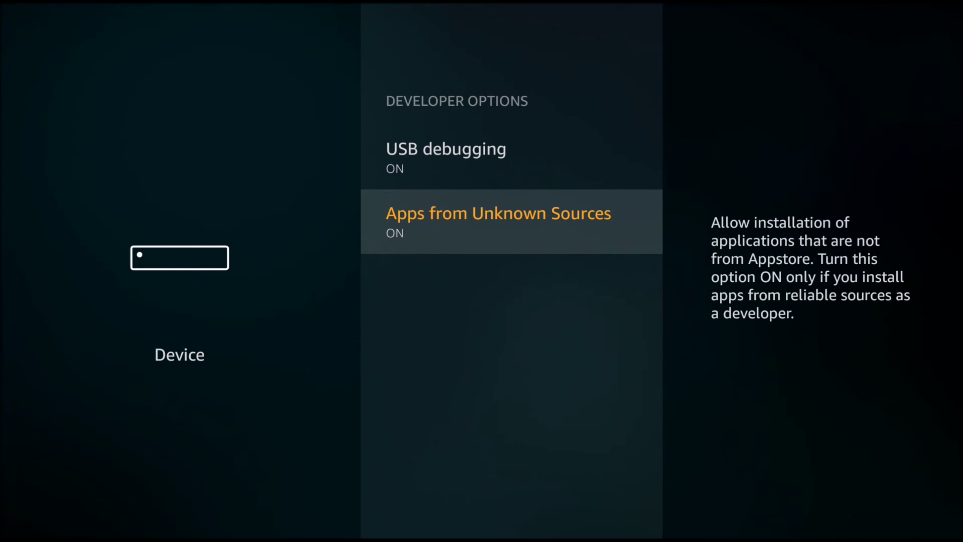
pyautogui.press('Home')
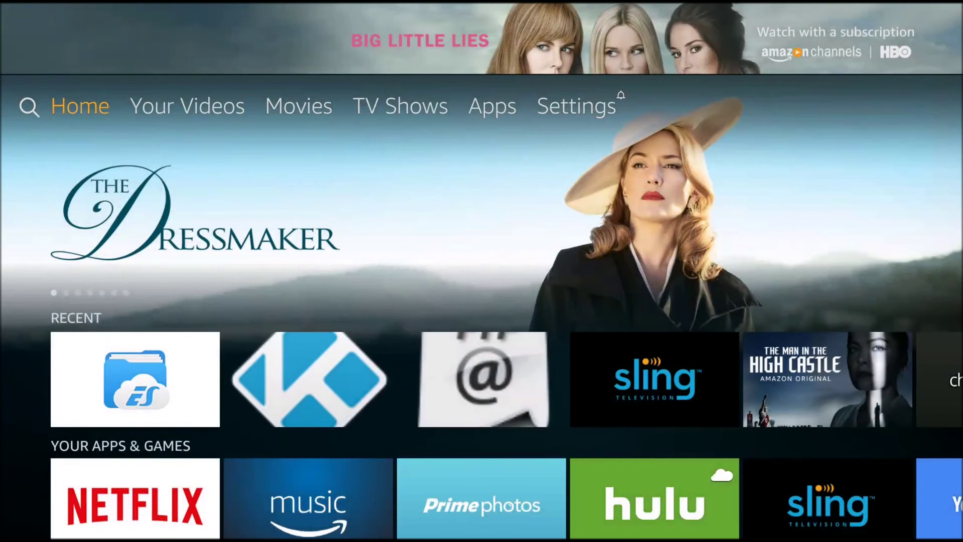
# - Search for "Es E" with the suggestion Es Explore to find ES File Explorer, and return to the home screen
pyautogui.press('Left')
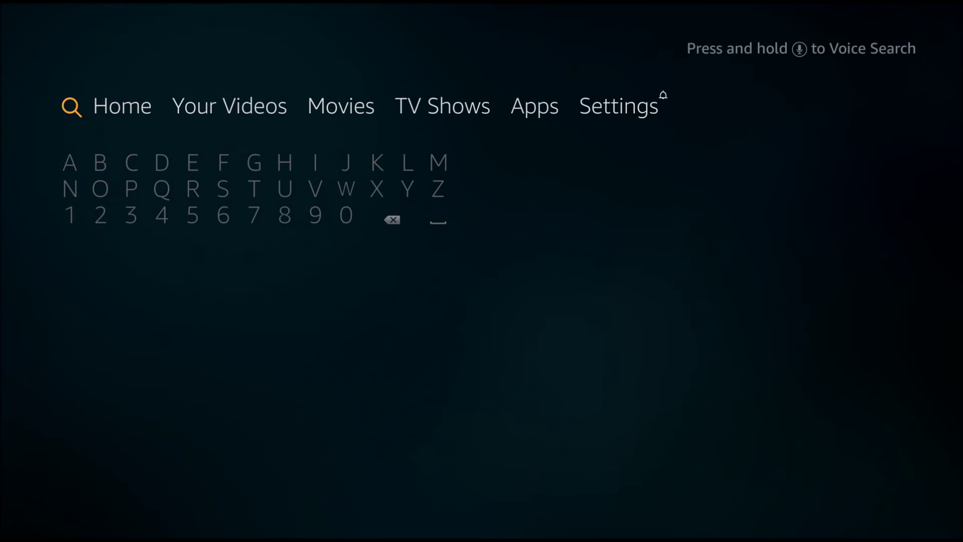
pyautogui.press('Down')
pyautogui.write('Es E')
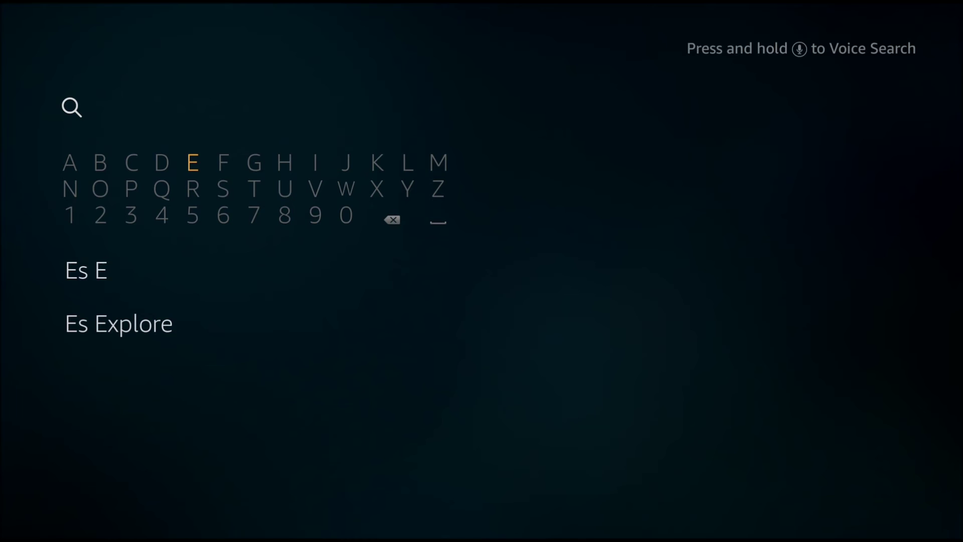
pyautogui.press('Down')
pyautogui.press('Down')
pyautogui.press('Down')
pyautogui.press('Down')
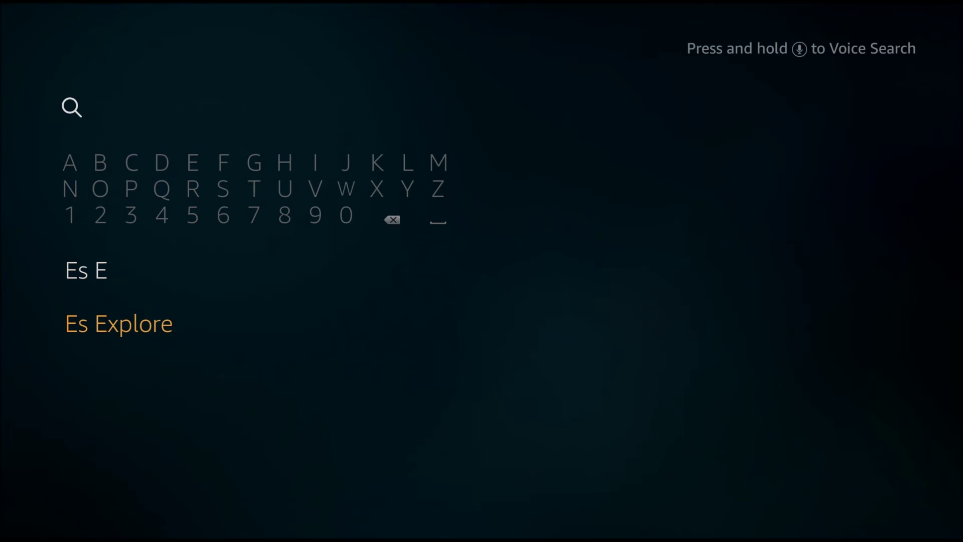
pyautogui.press('Return')
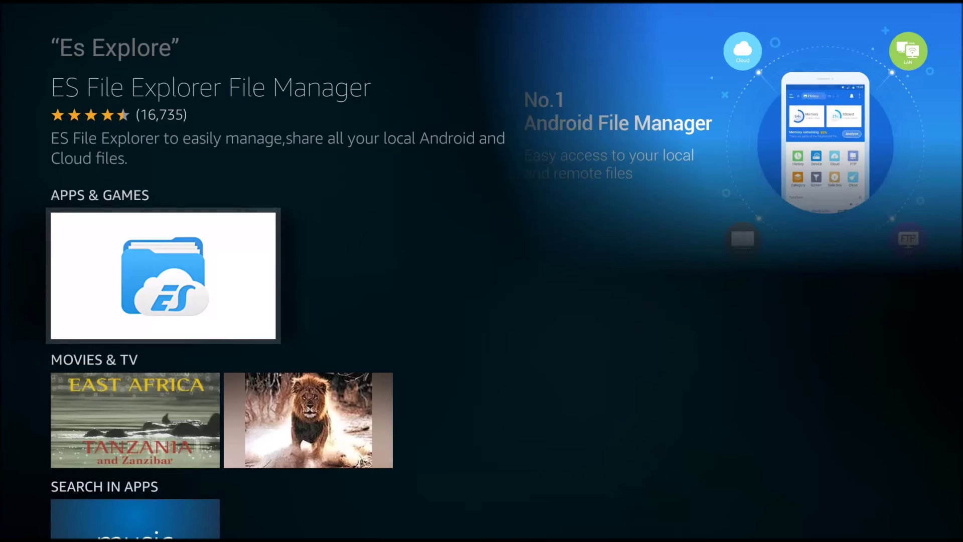
pyautogui.press('Home')
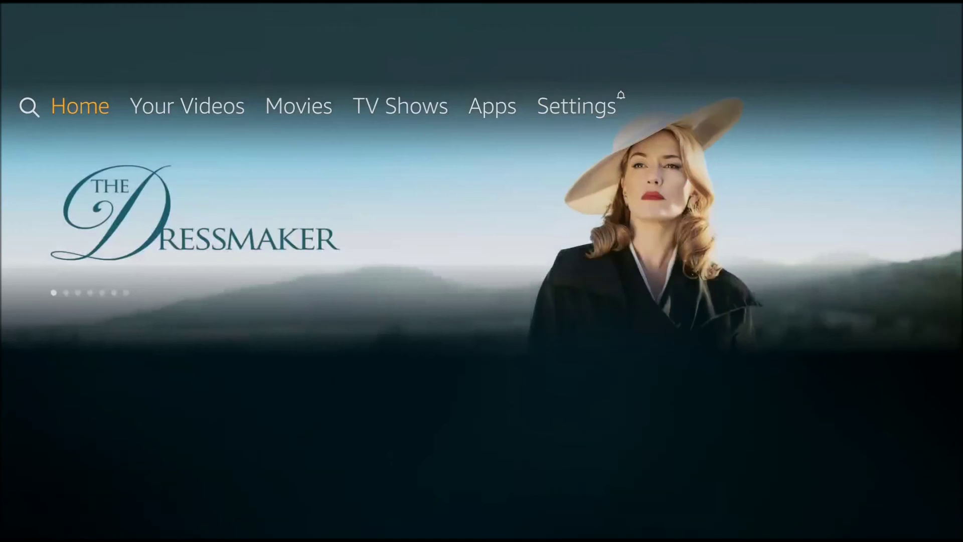
# - Look over the FTPDroid, Kodi and ES File Explorer entries among the recent apps
pyautogui.press('Right')
pyautogui.press('Left')
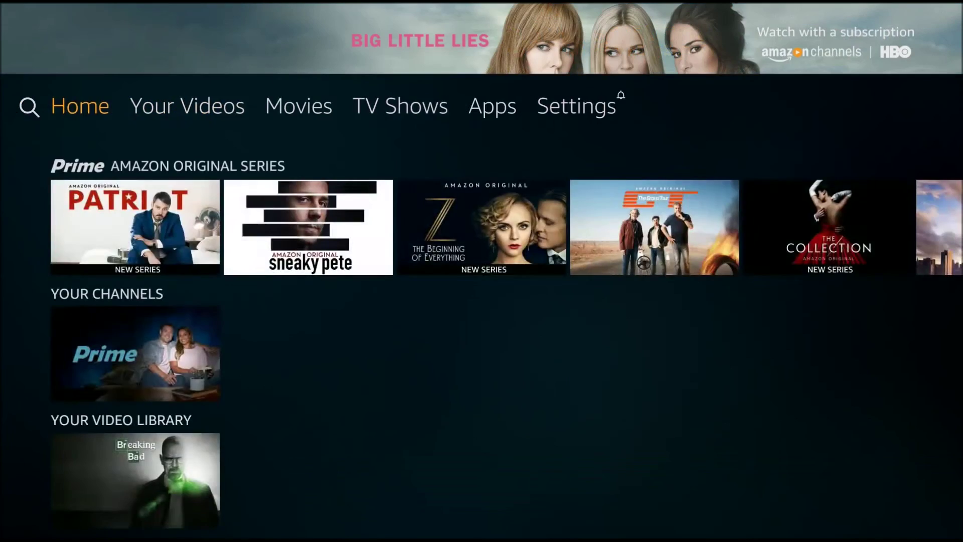
pyautogui.press('Down')
pyautogui.press('Down')
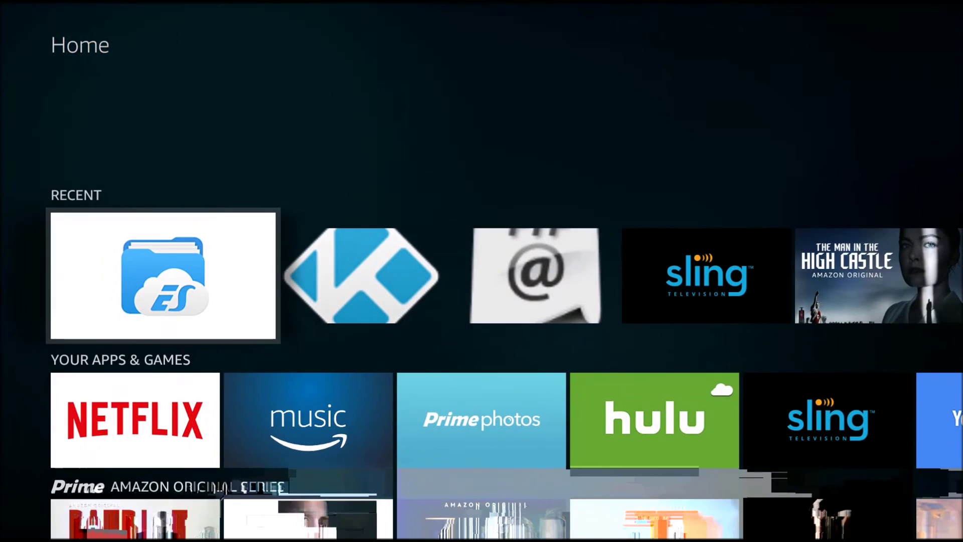
pyautogui.press('Right')
pyautogui.press('Right')
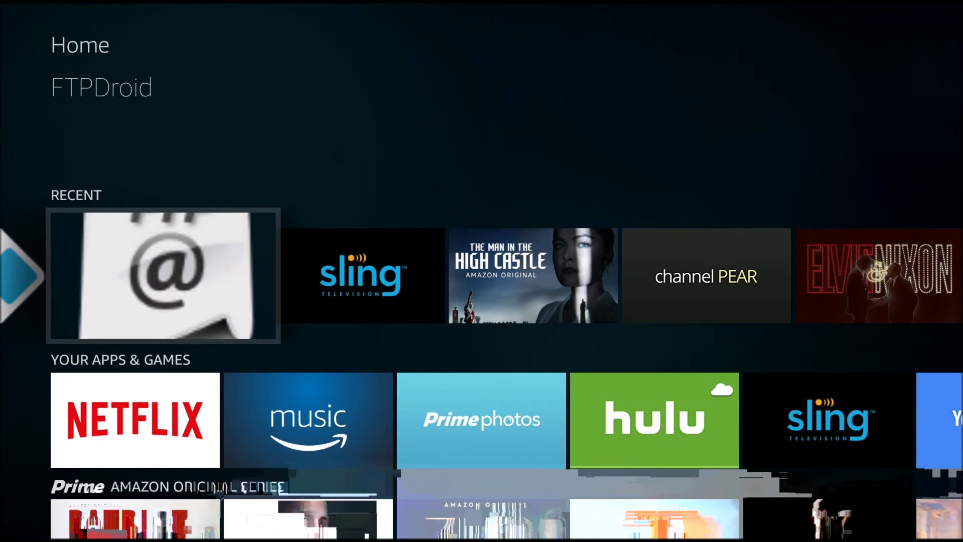
pyautogui.press('Left')
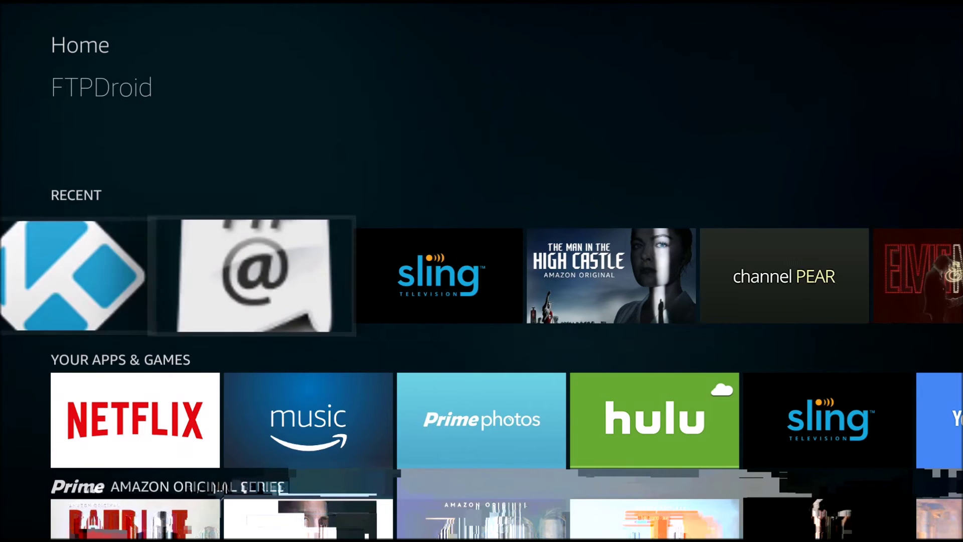
pyautogui.press('Right')
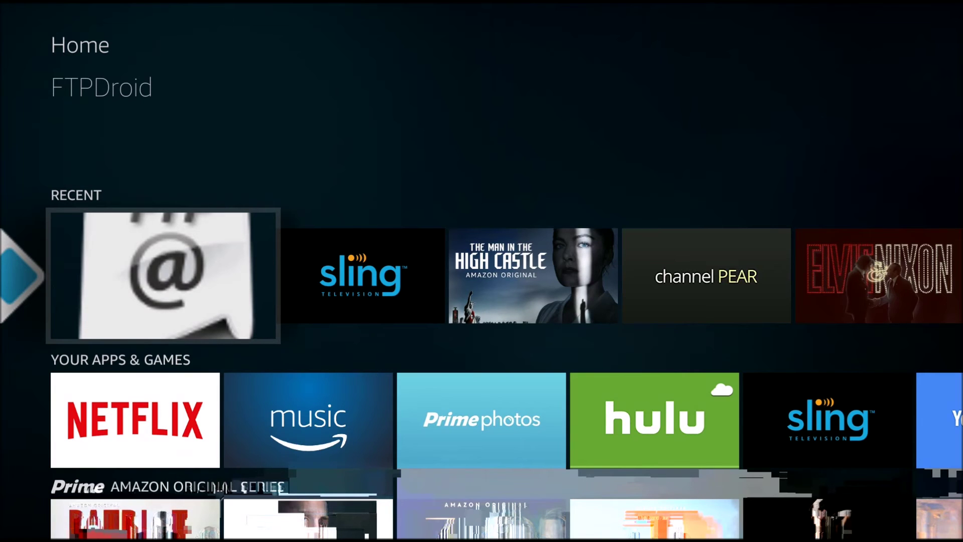
pyautogui.press('Left')
pyautogui.press('Left')
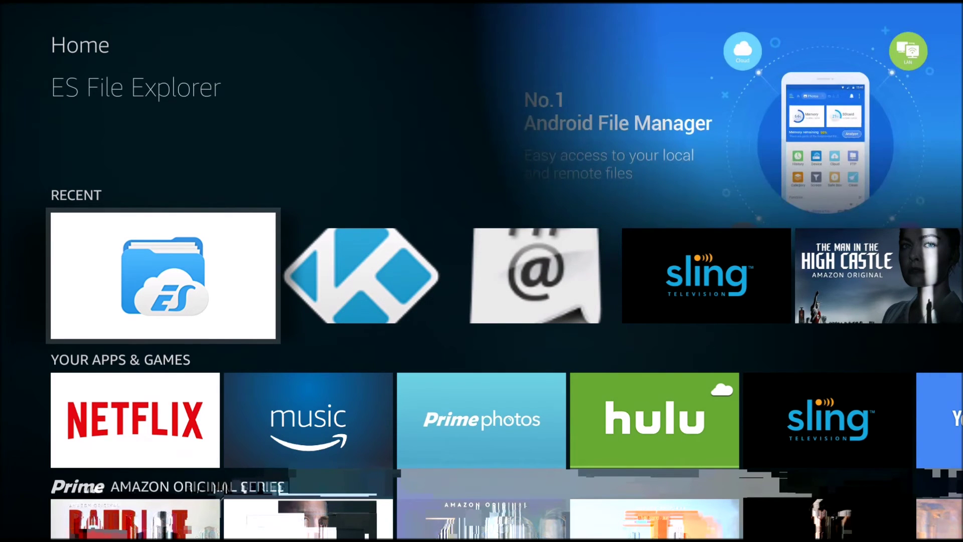
# - Go back to the recent apps row and move to FTPDroid
pyautogui.press('Up')
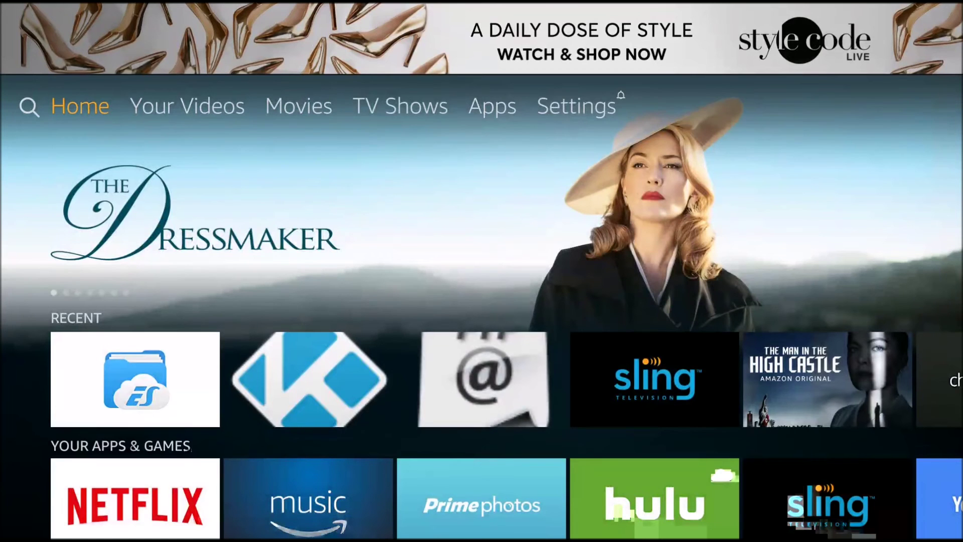
pyautogui.press('Down')
pyautogui.press('Down')
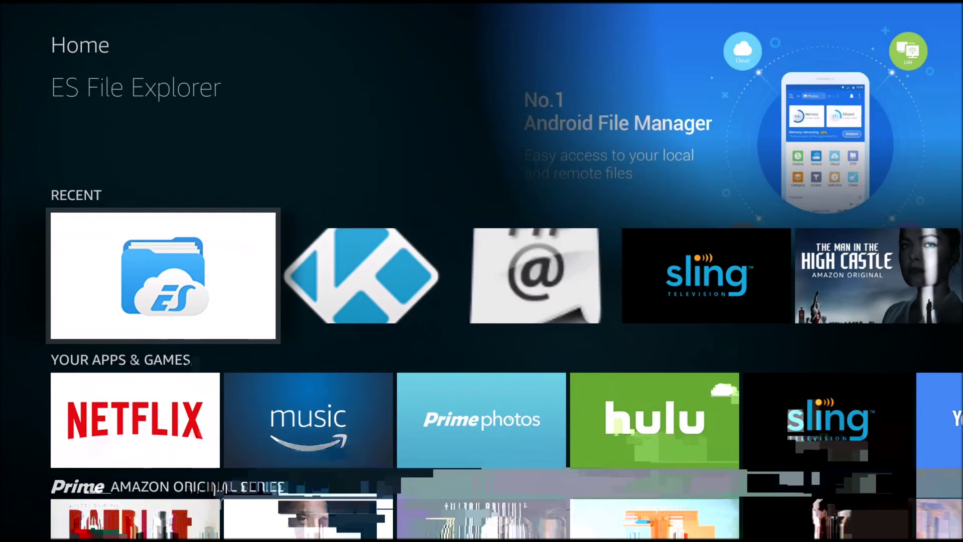
pyautogui.press('Right')
pyautogui.press('Right')
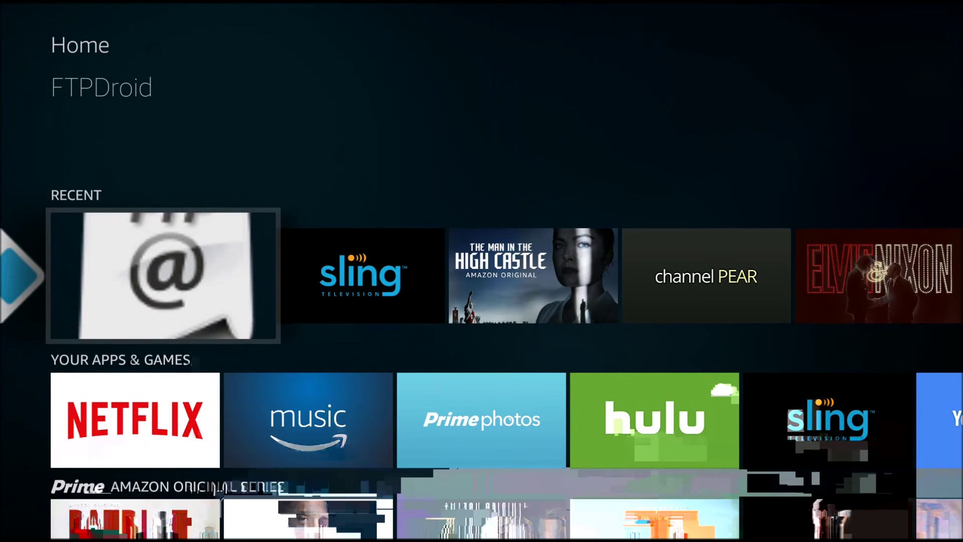
# - Open FTPDroid from the recent apps and go to its Manage users list
pyautogui.press('Up')
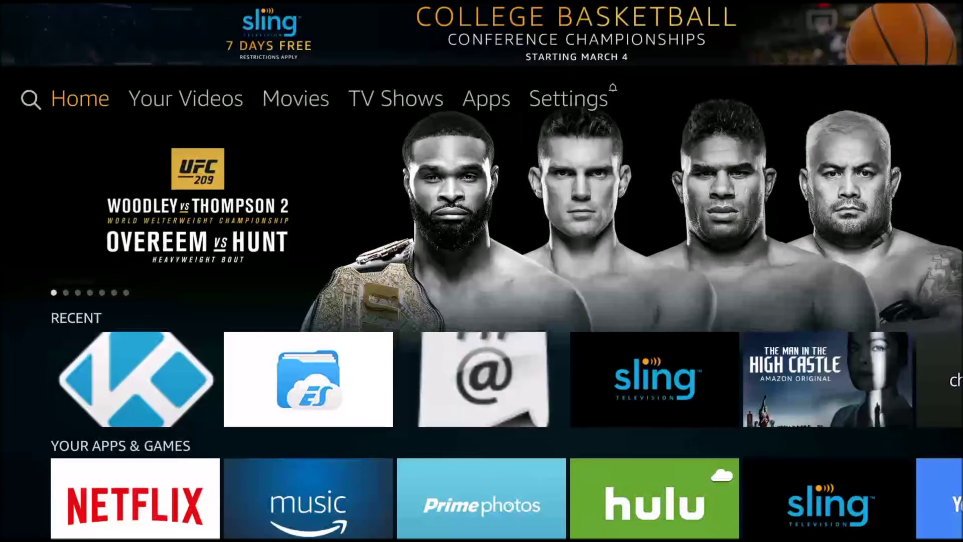
pyautogui.press('Down')
pyautogui.press('Down')
pyautogui.press('Right')
pyautogui.press('Right')
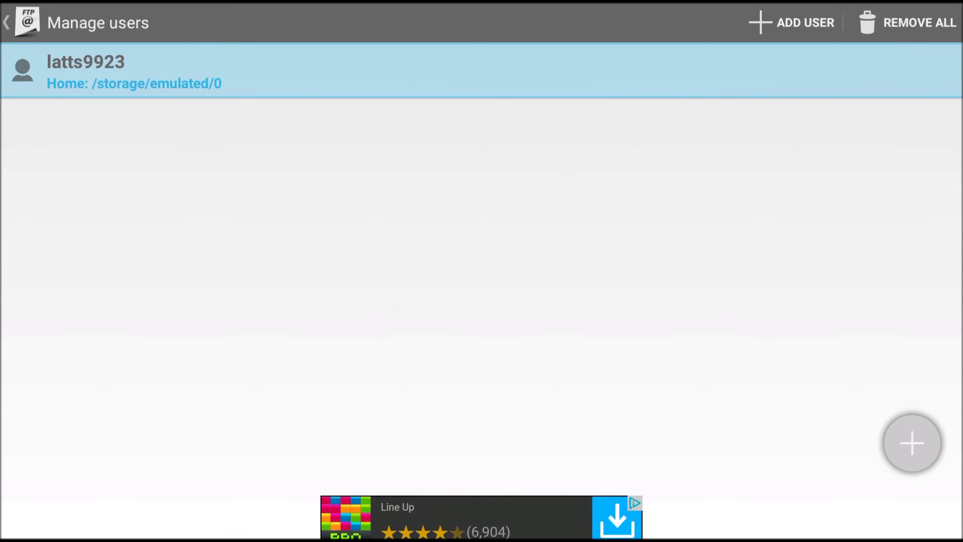
# - Review the existing FTP user's name, password and enabled settings, and confirm the Edit user dialog without changes
pyautogui.press('Up')
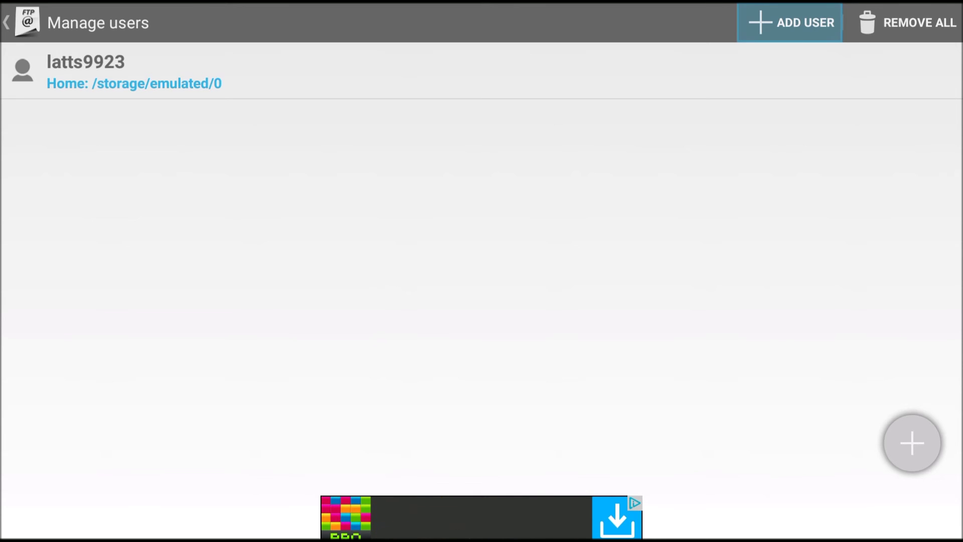
pyautogui.press('Down')
pyautogui.press('Return')
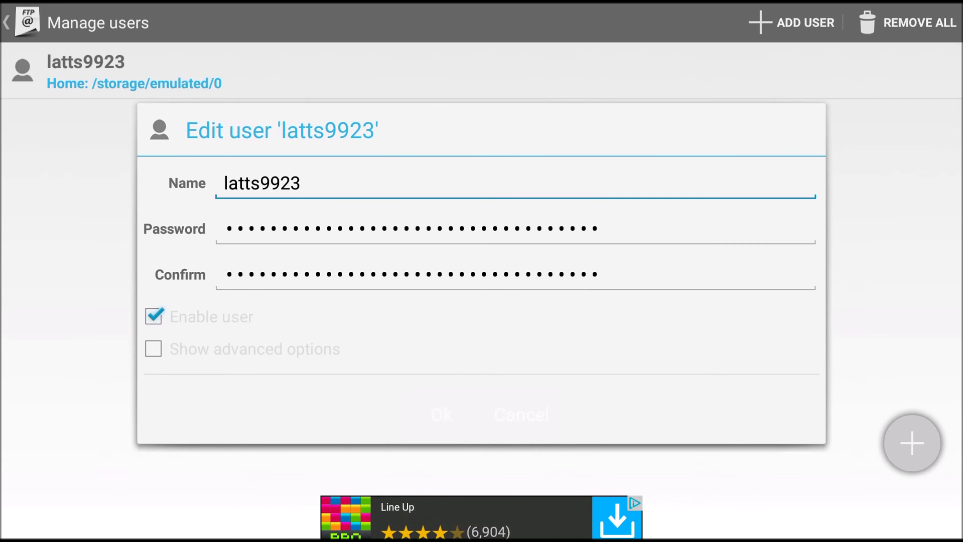
pyautogui.press('Down')
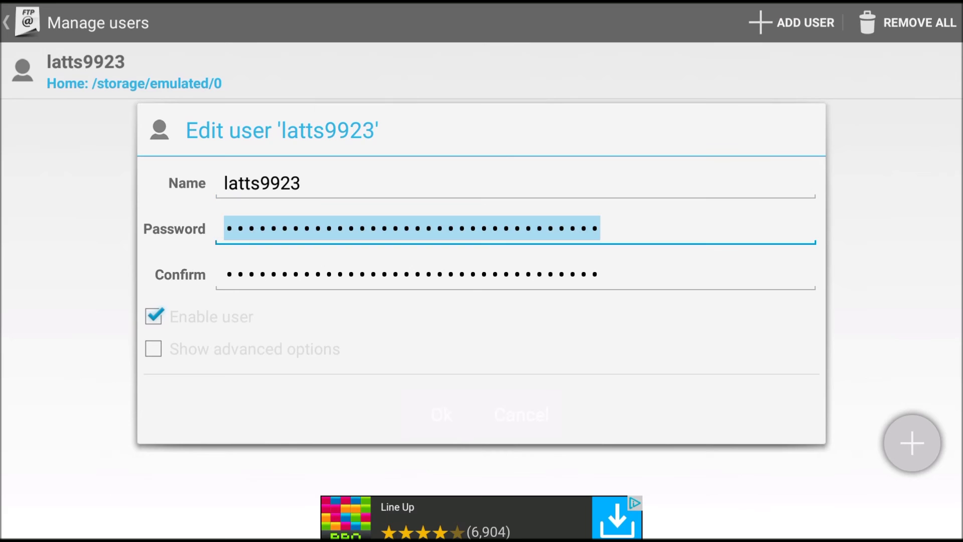
pyautogui.press('Down')
pyautogui.press('Down')
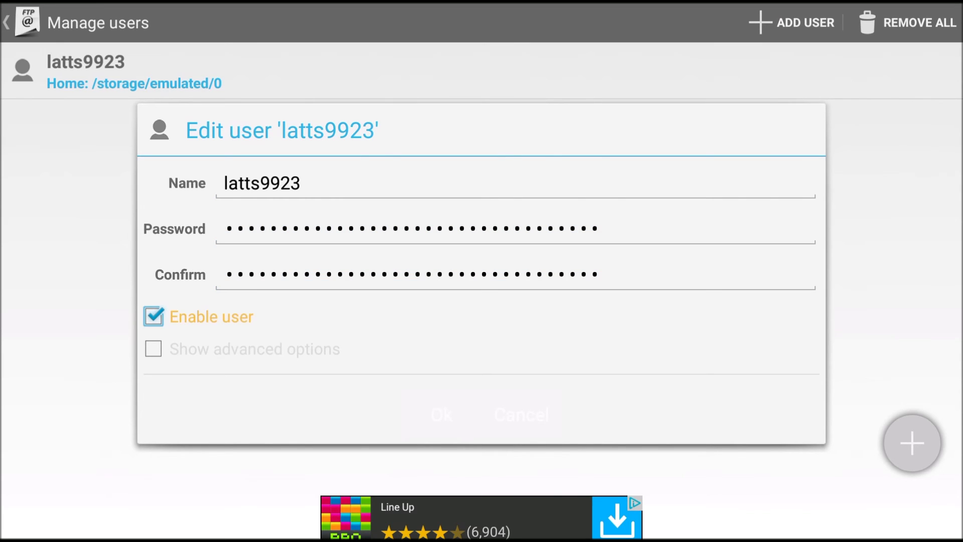
pyautogui.press('Down')
pyautogui.press('Down')
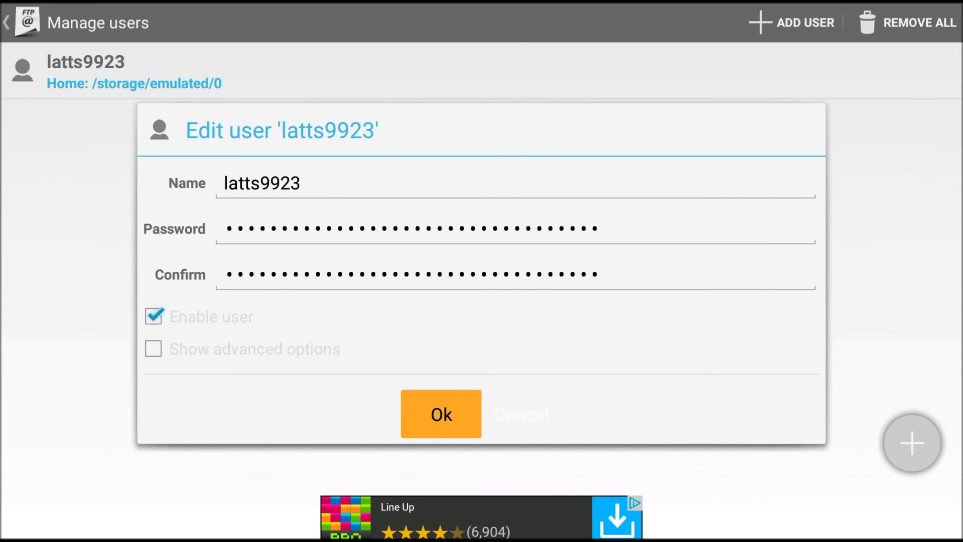
pyautogui.press('Return')
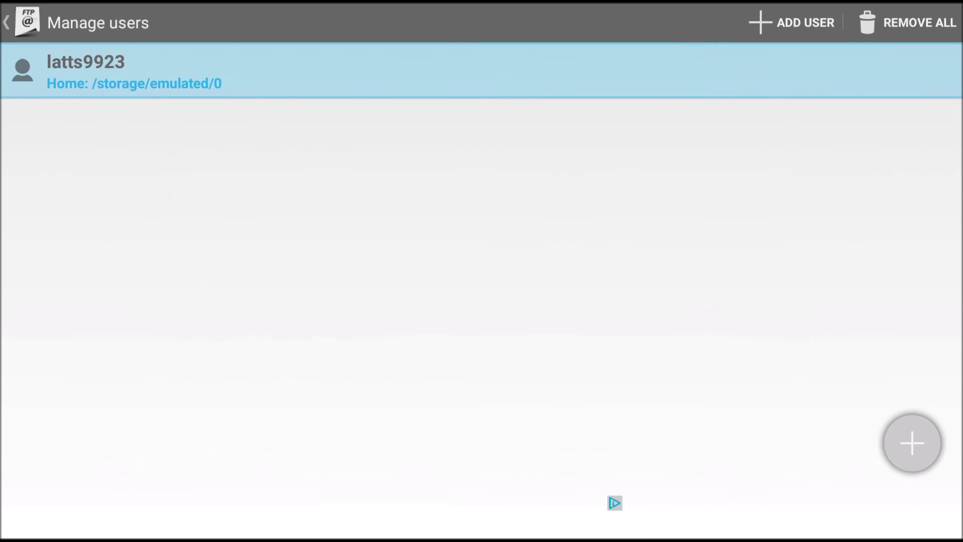
# - Return from Manage users to FTPDroid's service page and check the FTP server's address and status
pyautogui.press('Up')
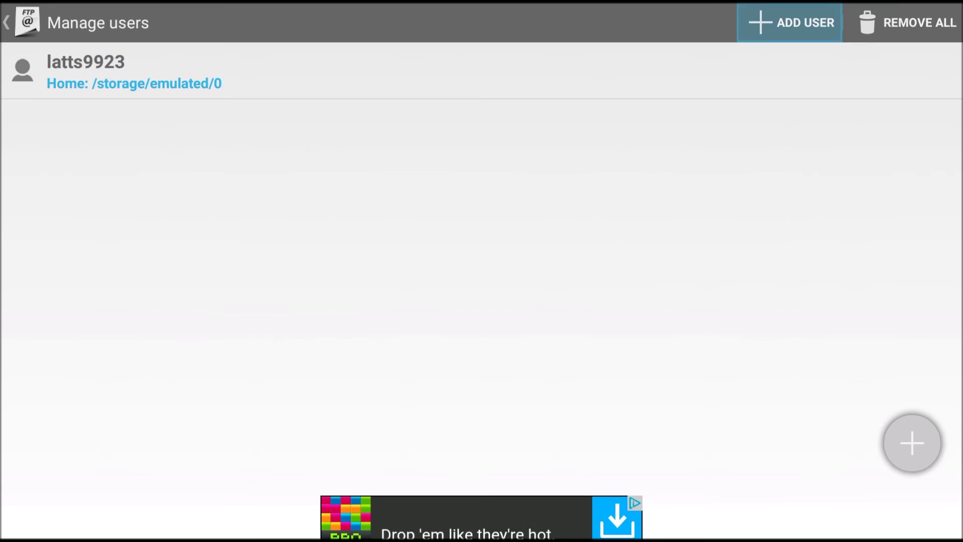
pyautogui.press('Left')
pyautogui.press('Return')
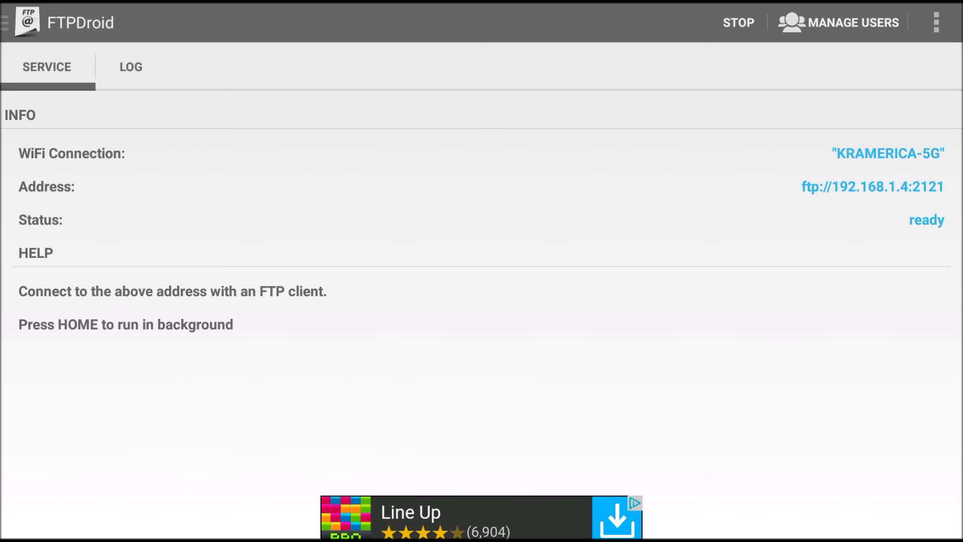
pyautogui.press('Up')
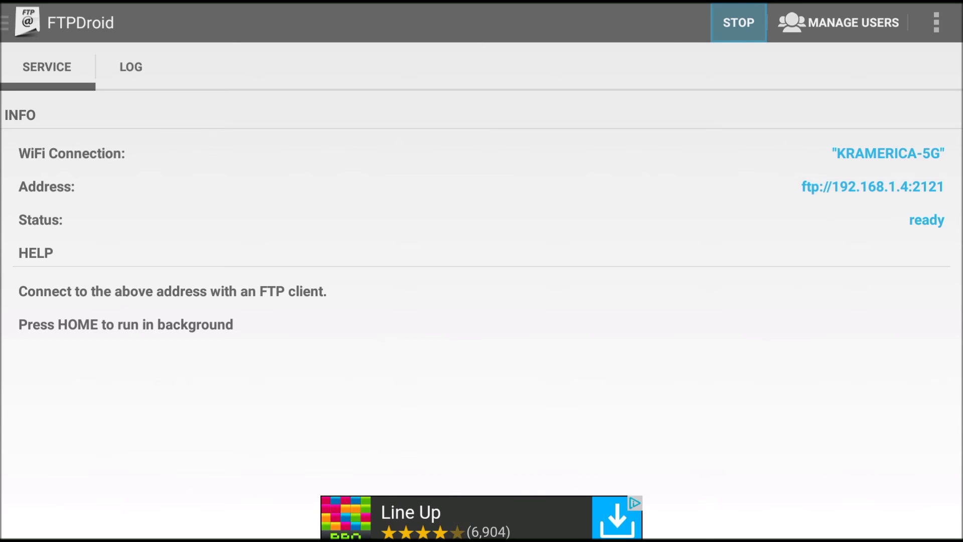
pyautogui.press('Down')
pyautogui.press('Left')
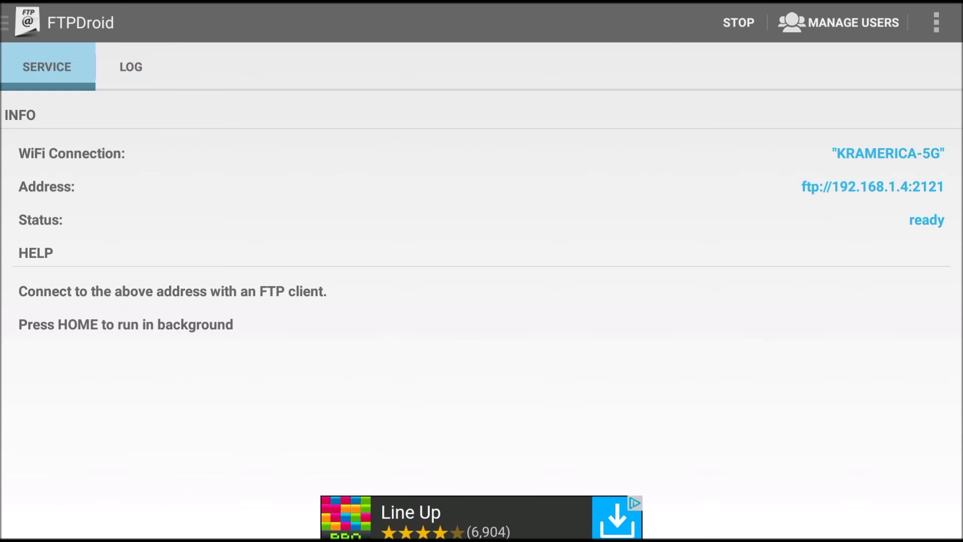
pyautogui.press('Up')
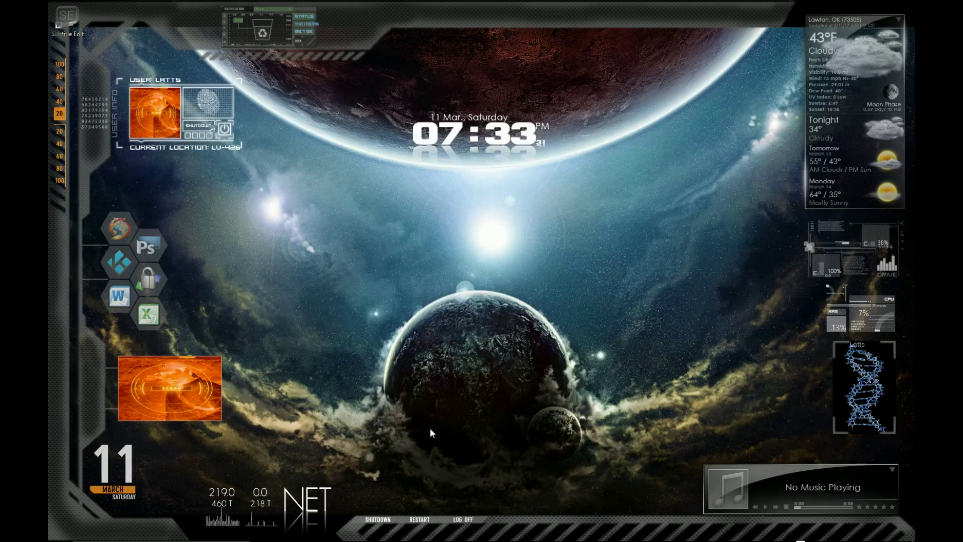
# - Switch to the Windows desktop and launch WinSCP
pyautogui.moveTo(325, 541)
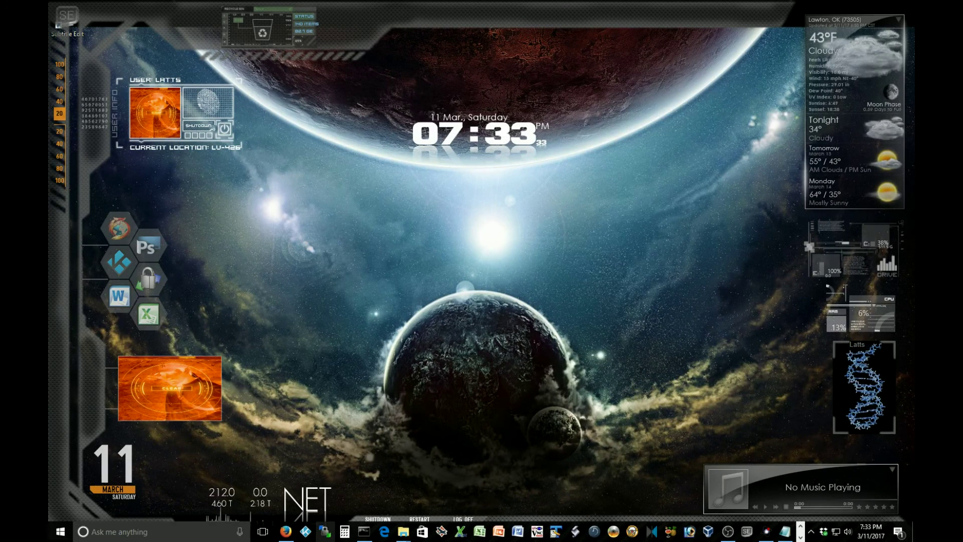
pyautogui.click(326, 533)
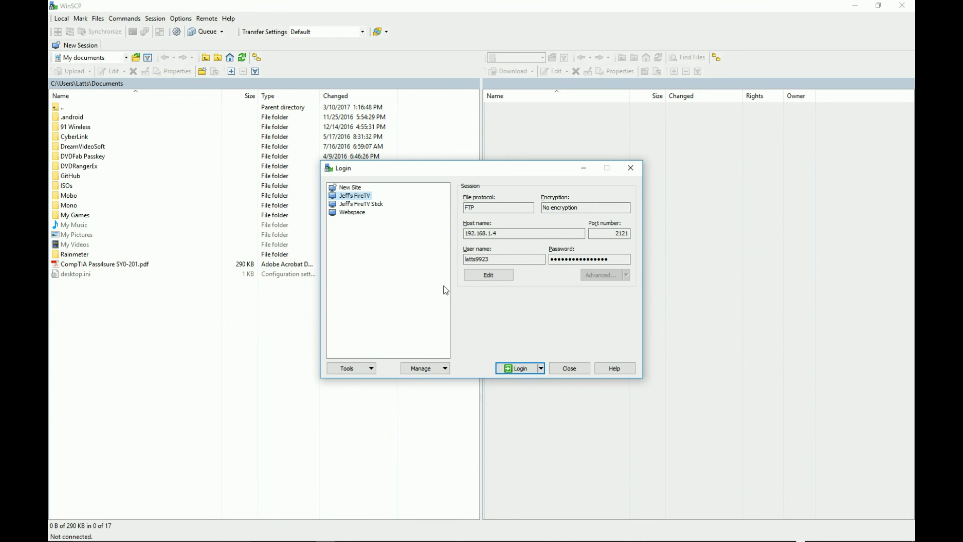
# - Try out a new site using the FTP protocol and port 2121, then cancel saving it as a site
pyautogui.click(355, 188)
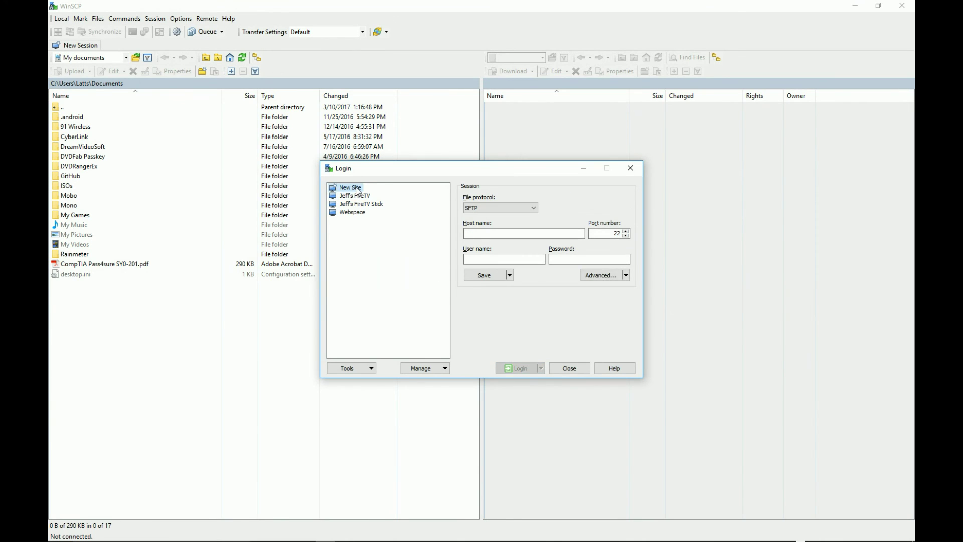
pyautogui.click(534, 209)
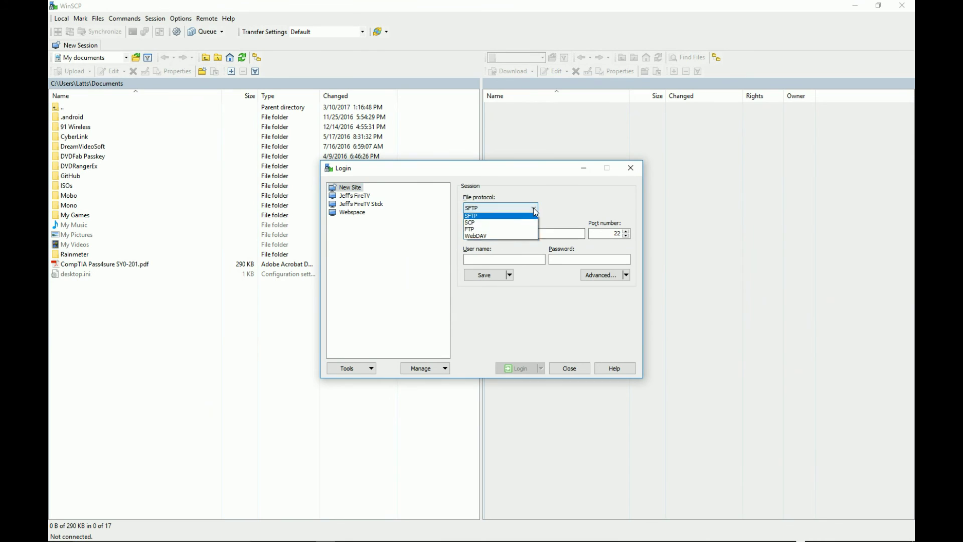
pyautogui.click(489, 229)
pyautogui.click(493, 234)
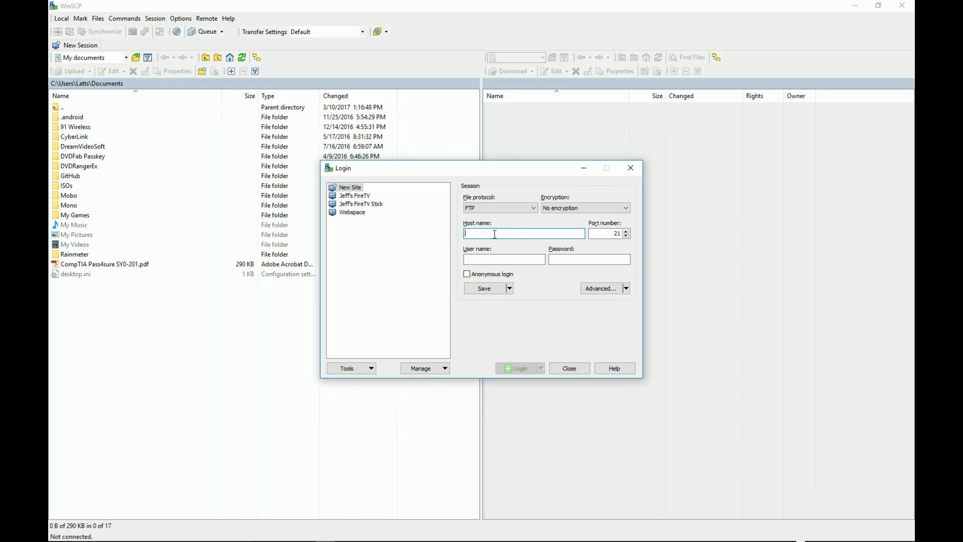
pyautogui.click(601, 234)
pyautogui.write('21')
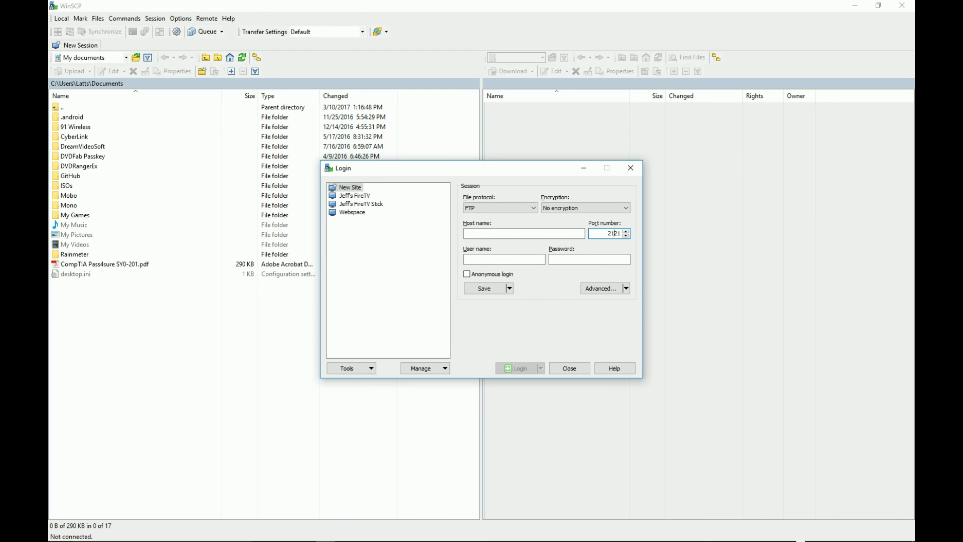
pyautogui.click(565, 259)
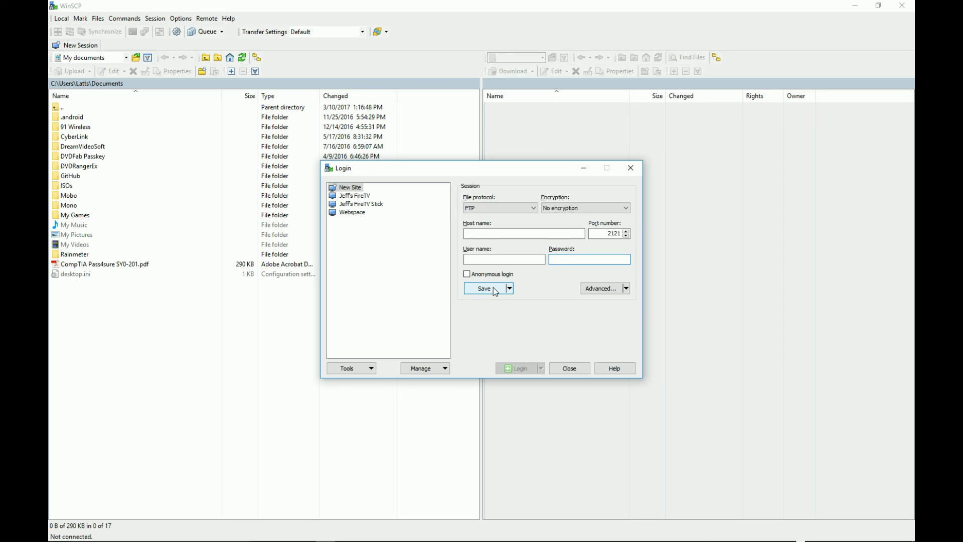
pyautogui.click(493, 288)
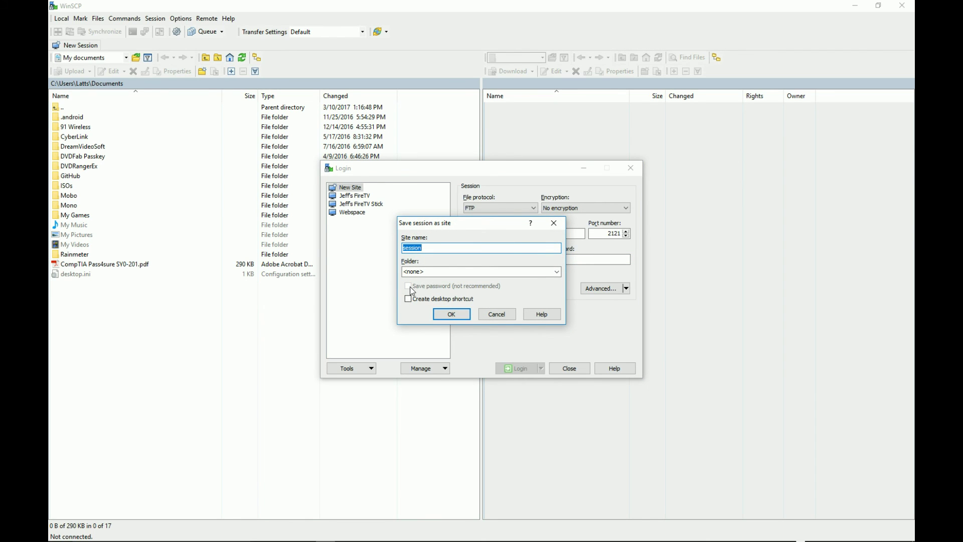
pyautogui.click(495, 315)
# - Log in to the saved FTP site for the Fire TV, not the Fire TV Stick
pyautogui.click(363, 202)
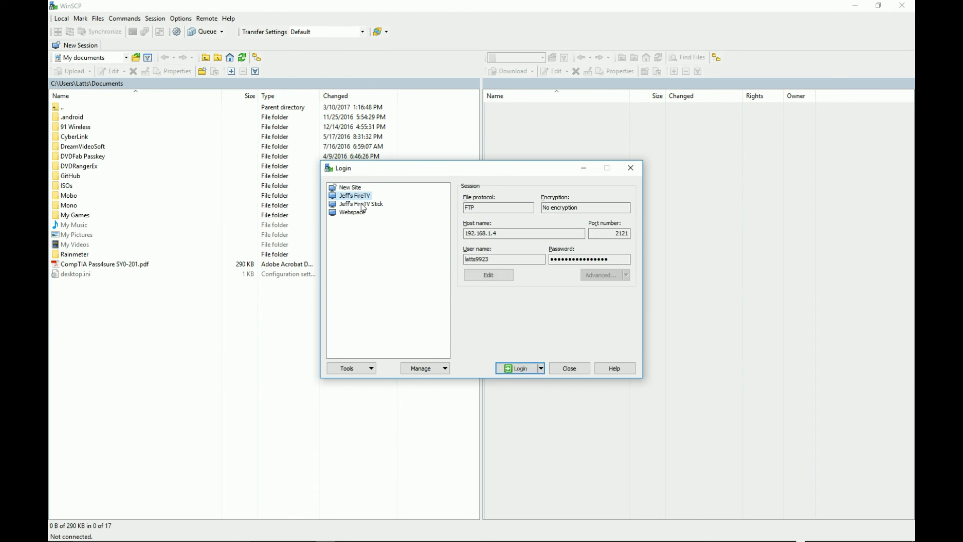
pyautogui.click(362, 196)
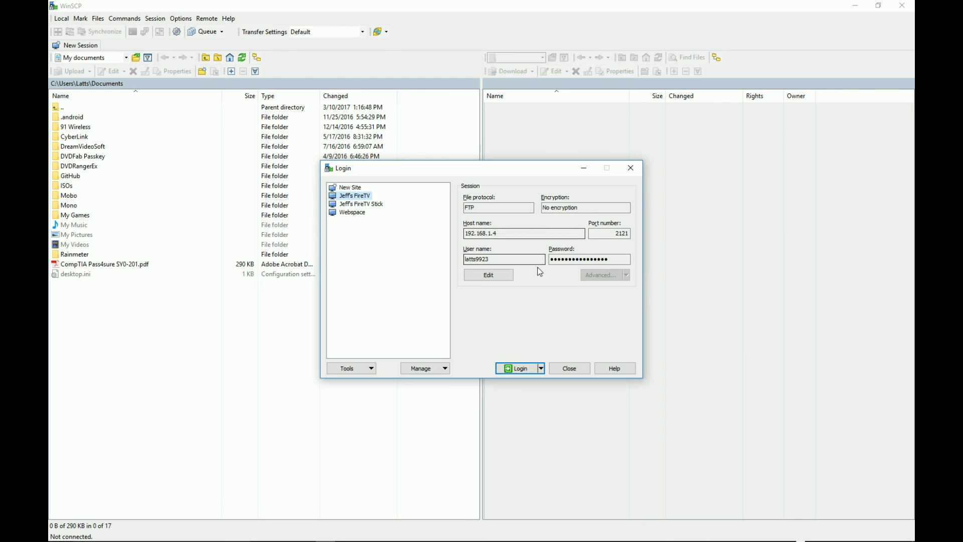
pyautogui.click(516, 368)
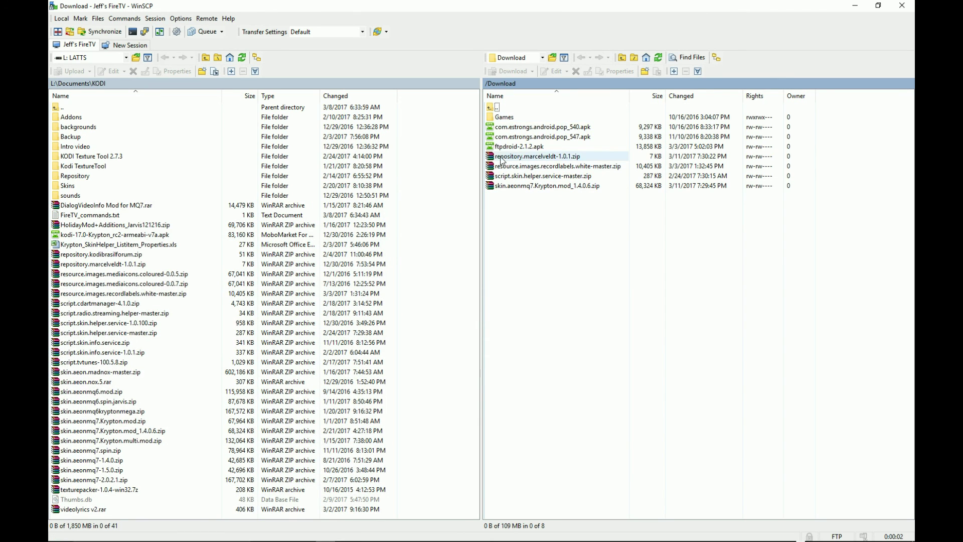
# - Look through the Fire TV's root directory and go back into its Download folder
pyautogui.doubleClick(494, 108)
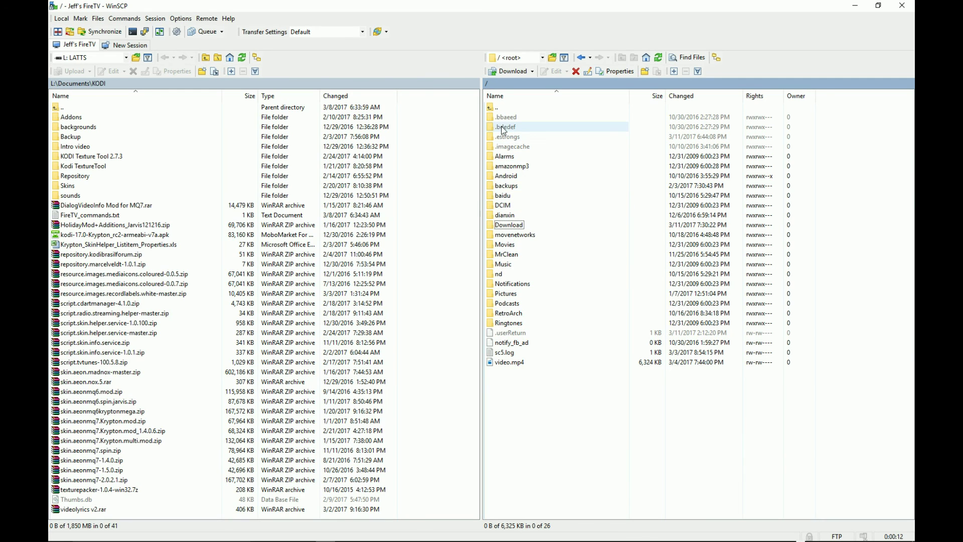
pyautogui.click(496, 226)
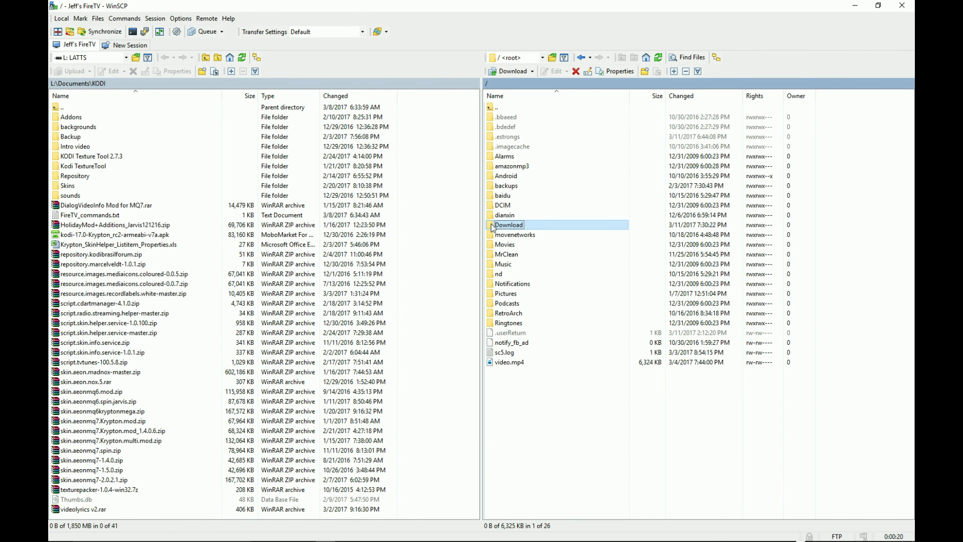
pyautogui.doubleClick(491, 226)
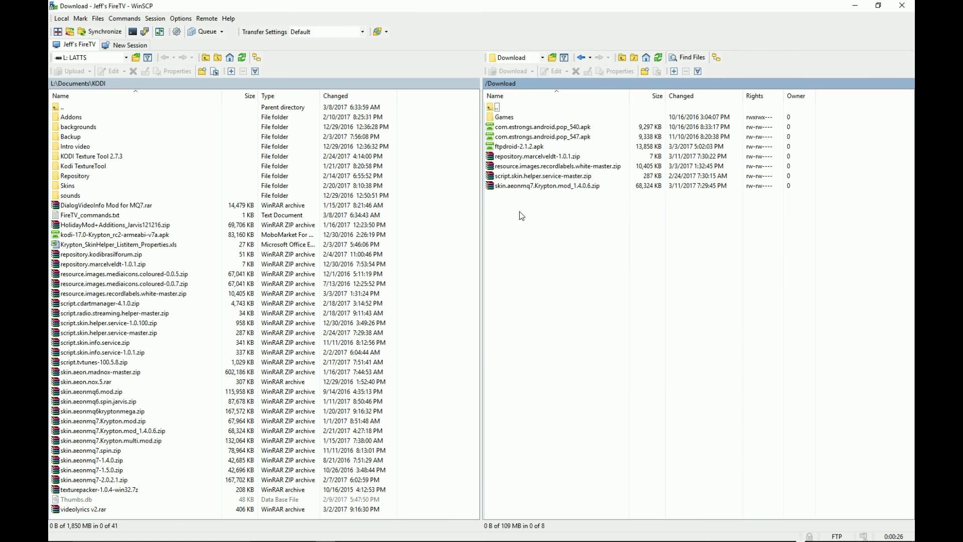
# - Examine ftpdroid-2.1.2.apk, the repository zip and skin.aeonmq7.Krypton.mod_1.4.0.6.zip in the Fire TV's Download folder
pyautogui.click(521, 146)
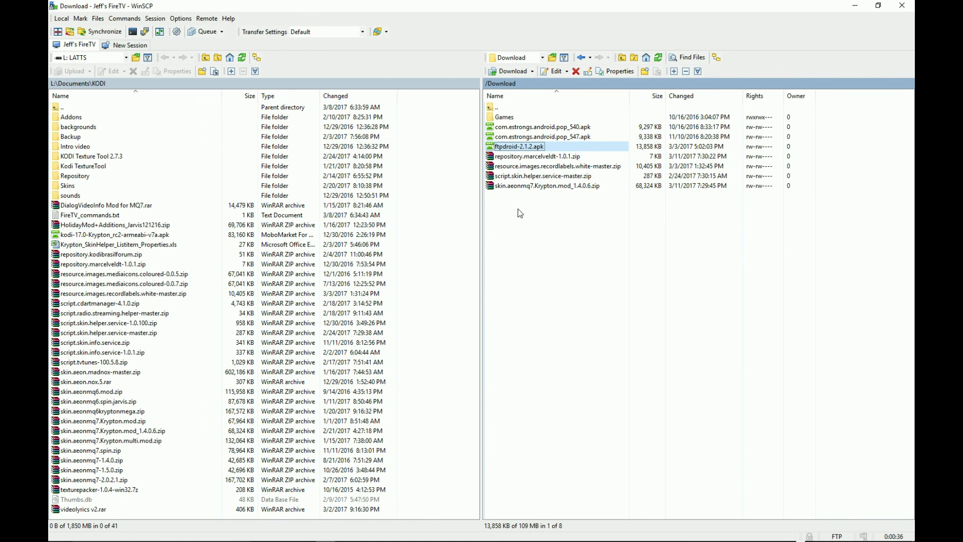
pyautogui.click(532, 160)
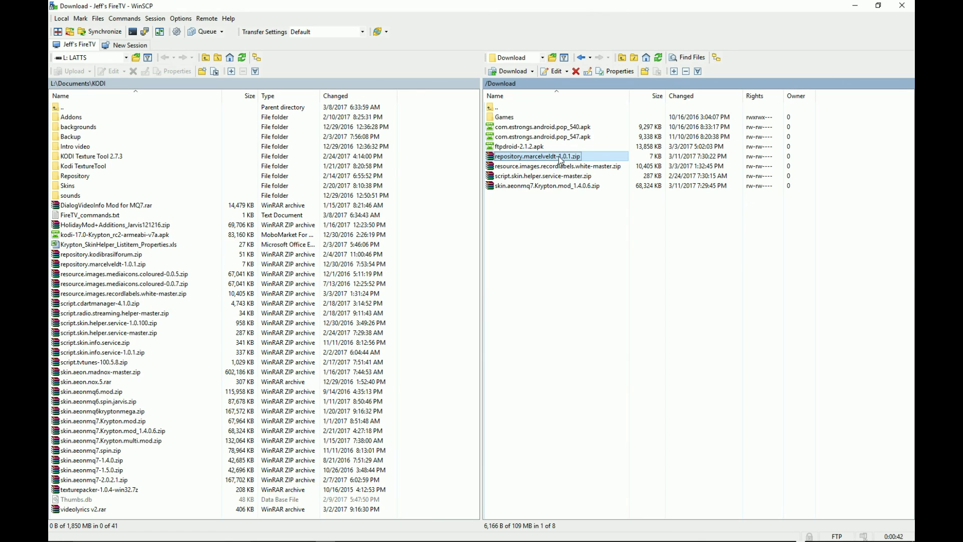
pyautogui.click(529, 187)
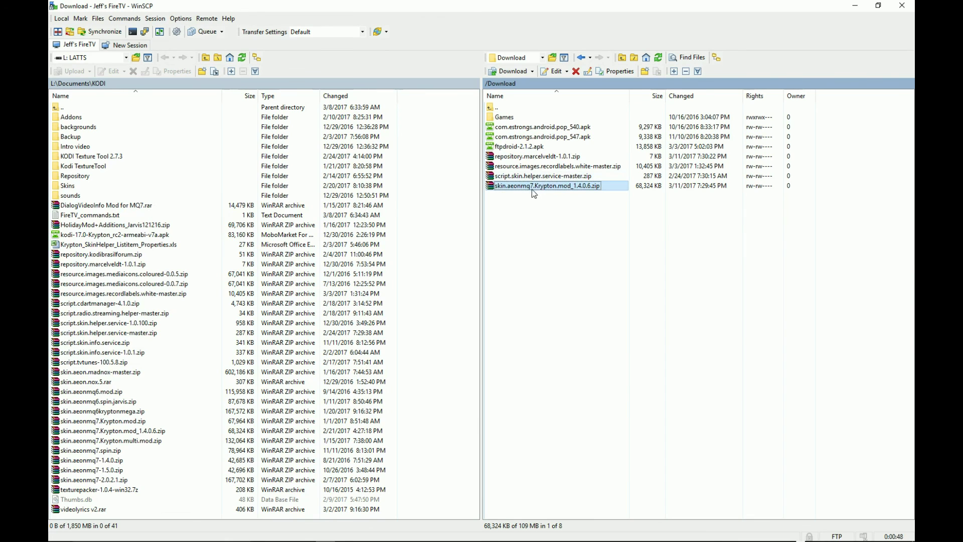
pyautogui.click(526, 157)
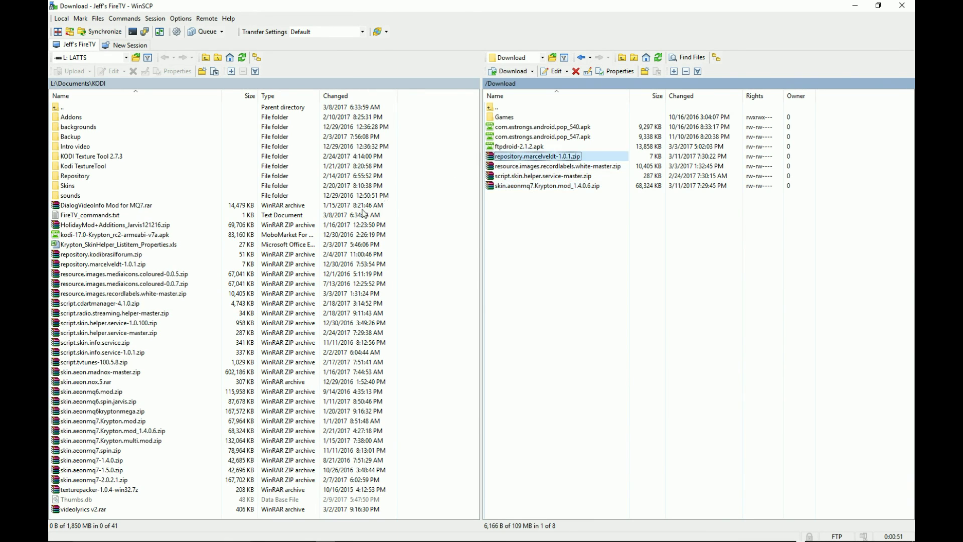
pyautogui.click(534, 185)
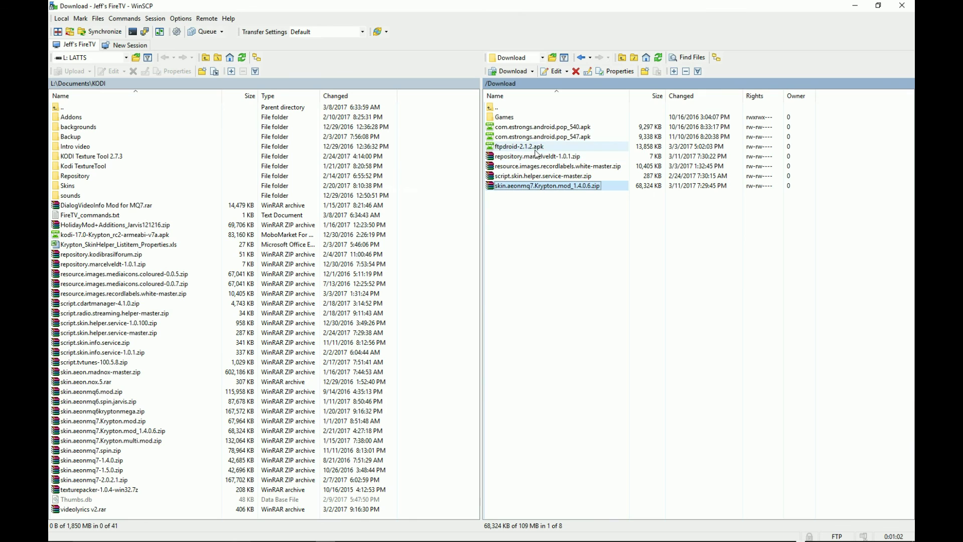
pyautogui.click(528, 204)
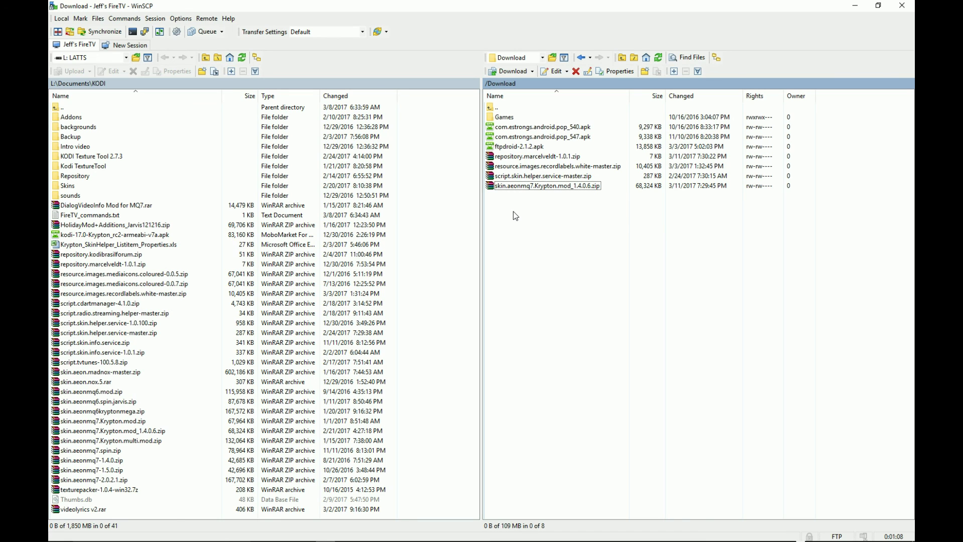
pyautogui.click(532, 156)
pyautogui.click(519, 186)
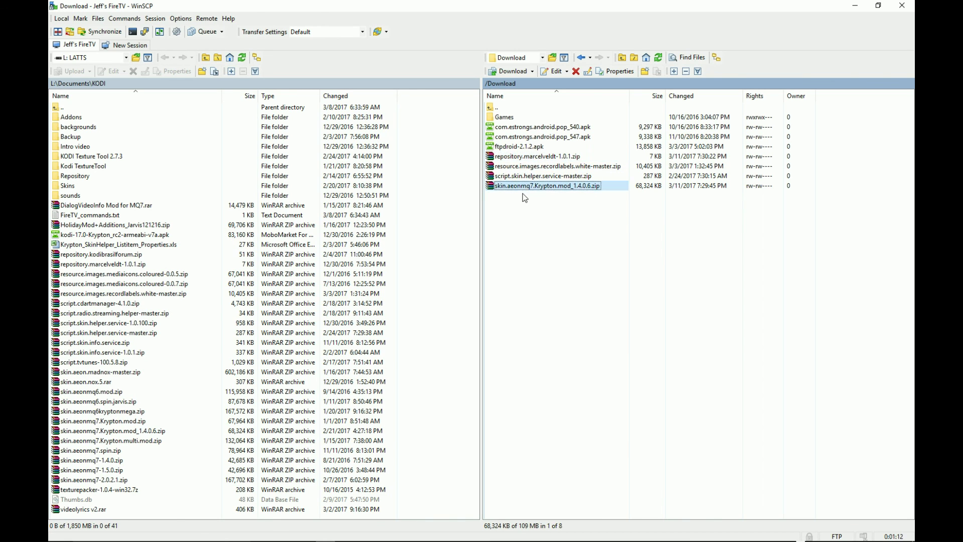